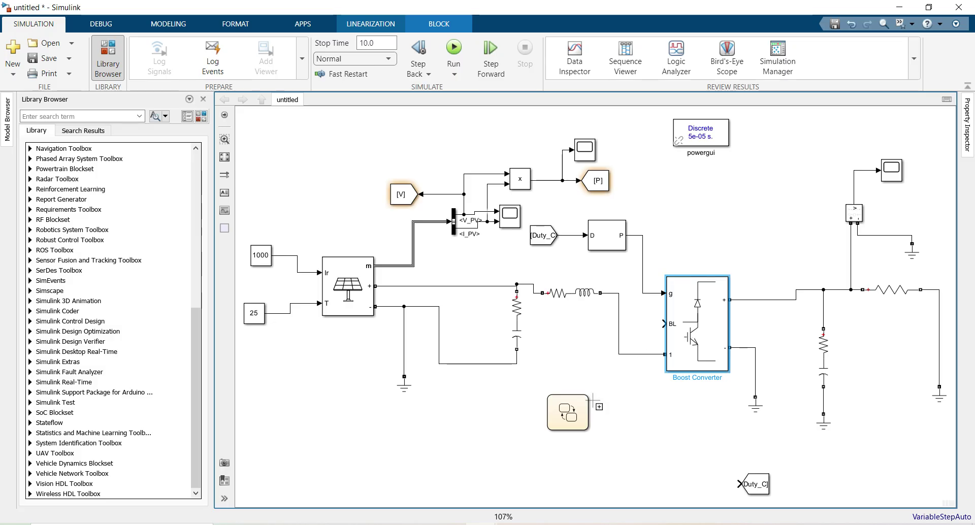
- Open the Chart block below the boost circuit and add a state named calculate in it
click(581, 409)
double_click(567, 412)
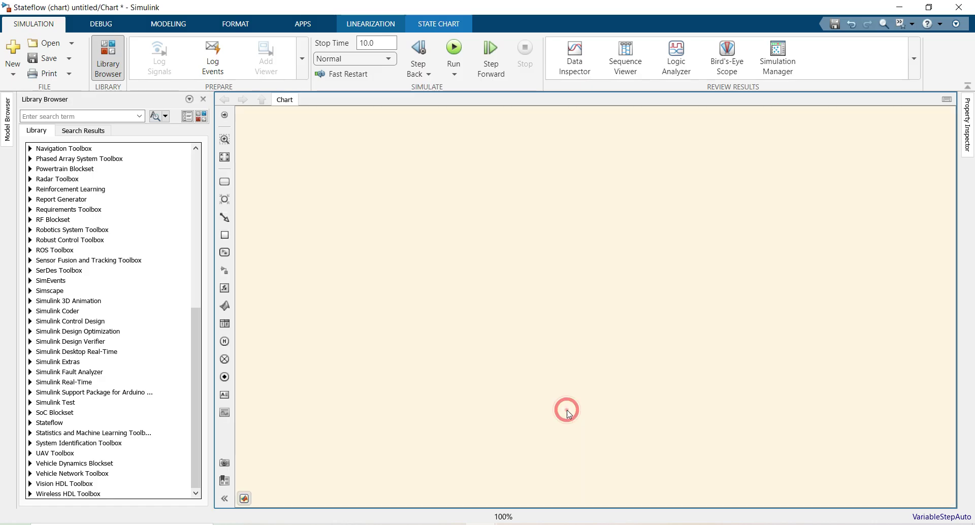
click(223, 182)
click(342, 217)
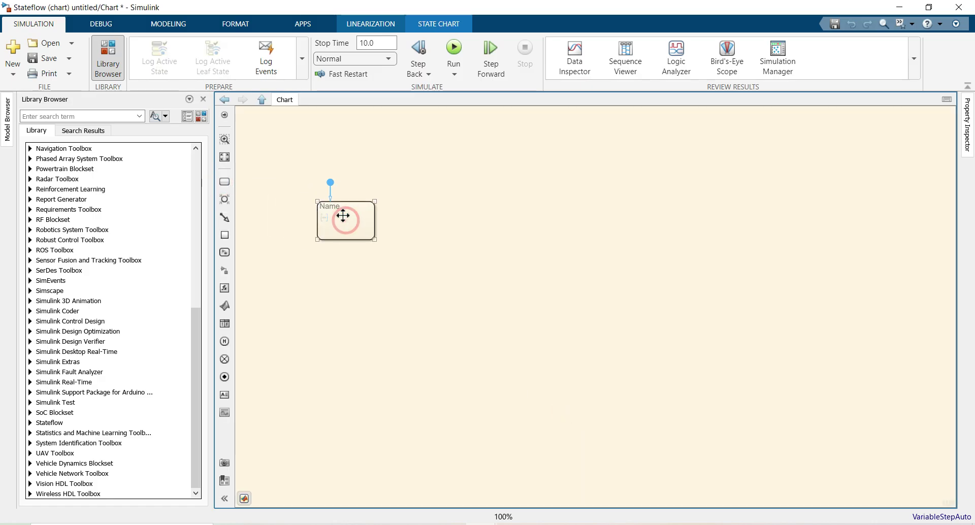
text(c)
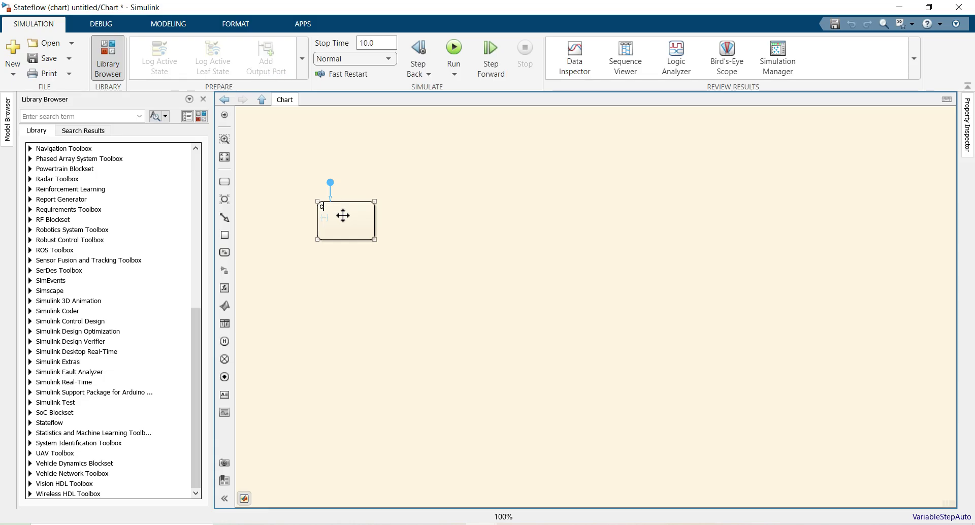
text(alculagt)
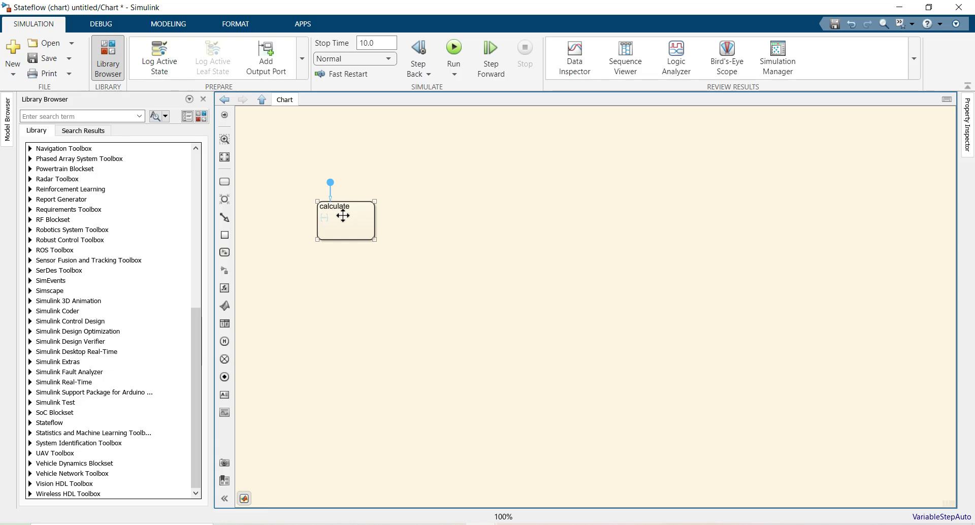
click(261, 99)
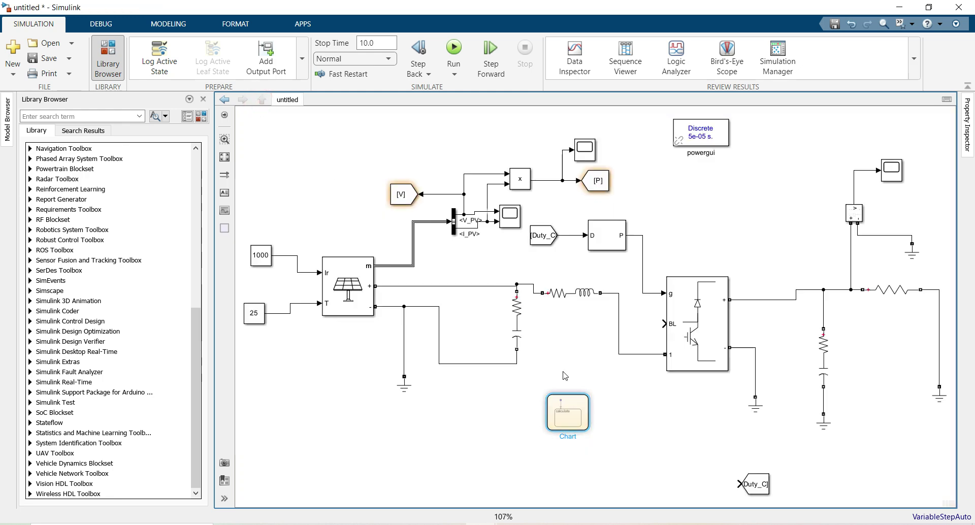
click(569, 414)
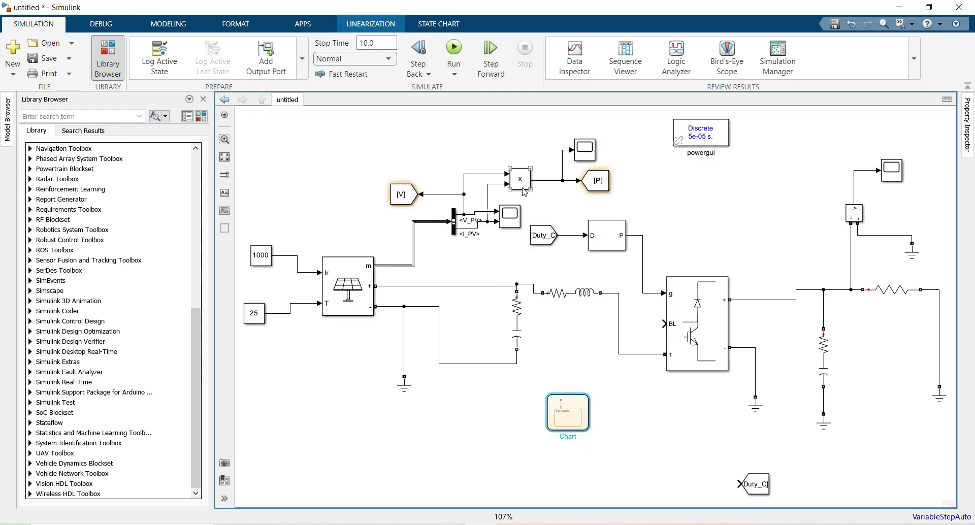
click(595, 225)
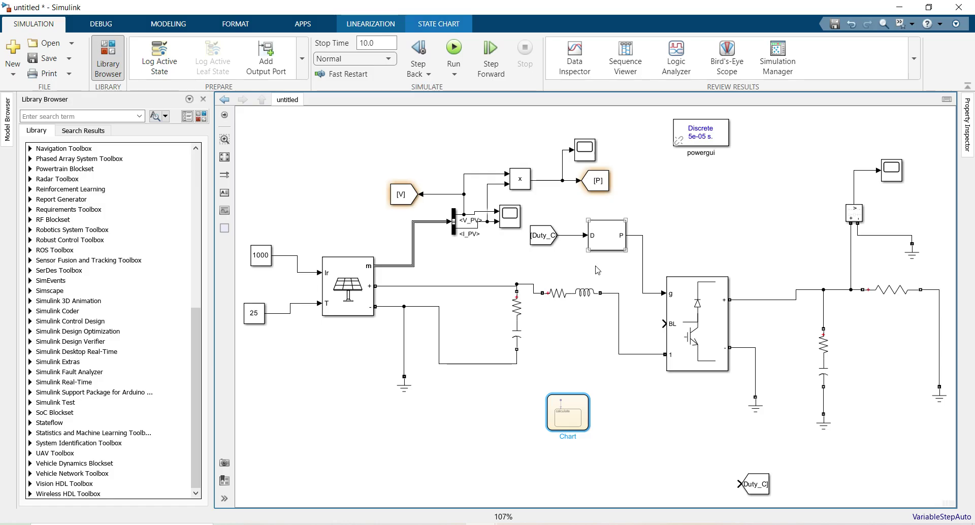
click(572, 421)
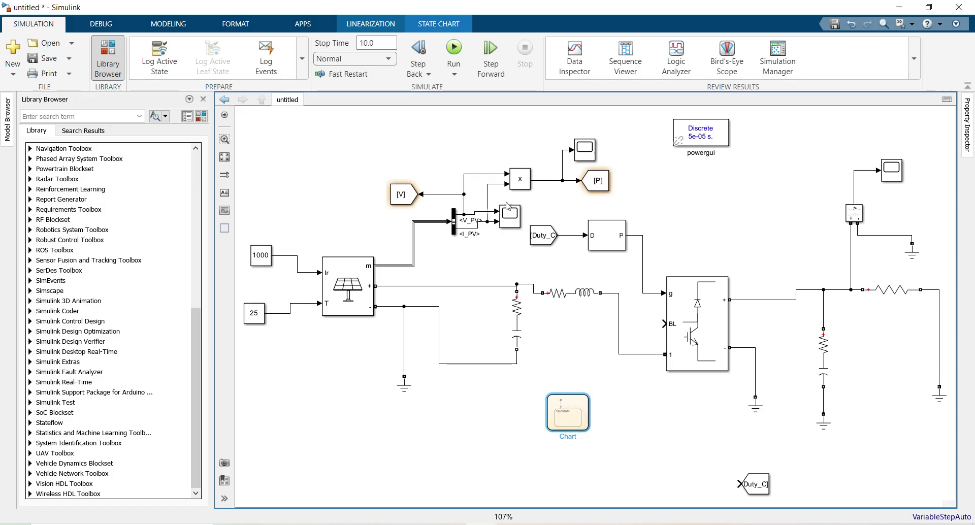
click(519, 178)
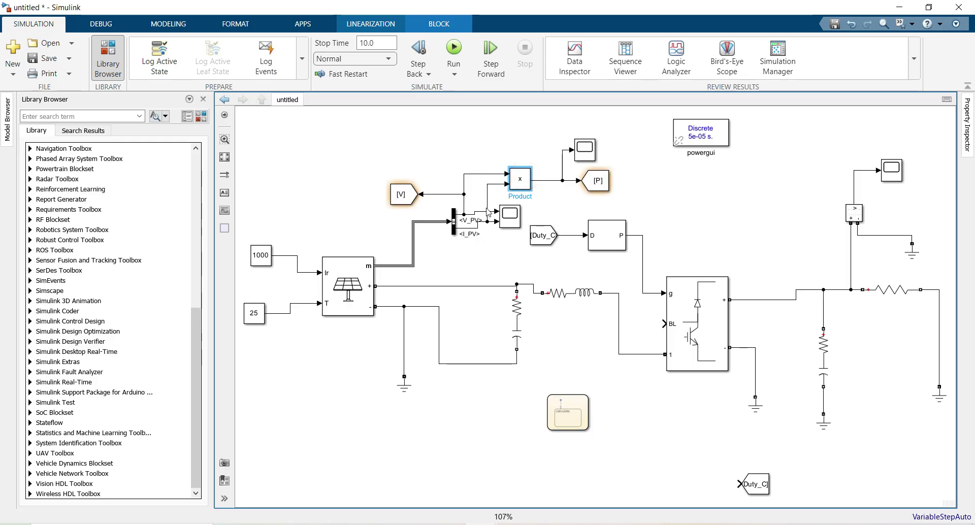
double_click(570, 406)
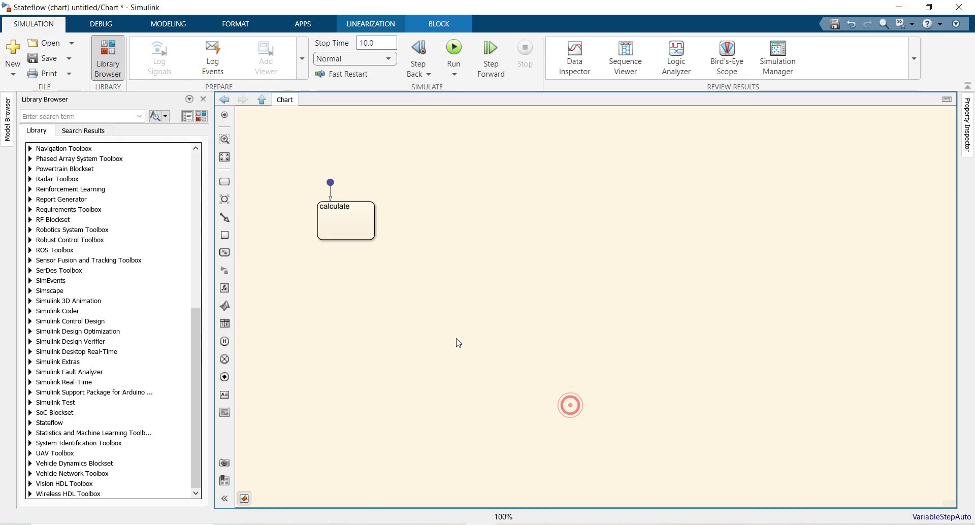
- Add the line dP=Ppv-Pprev to the calculate state and enlarge the state box slightly
click(346, 209)
click(349, 206)
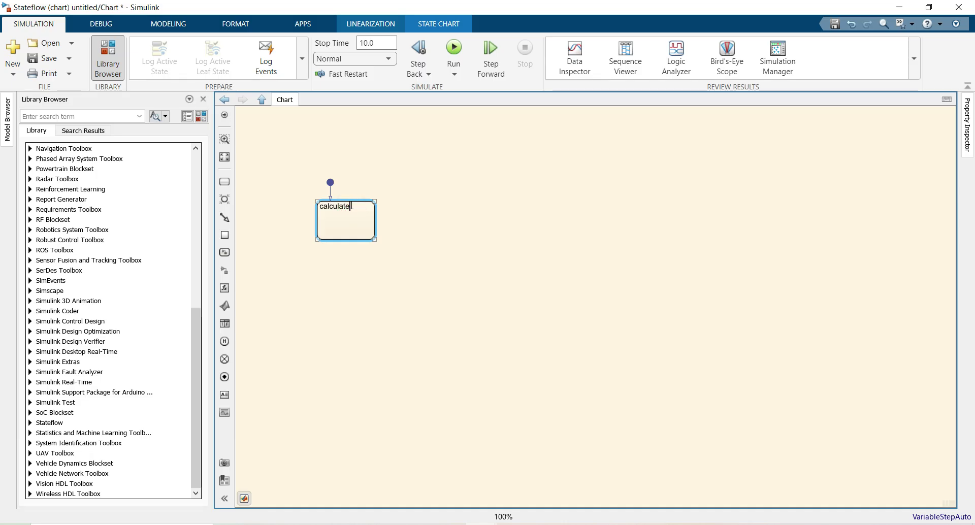
text(dP)
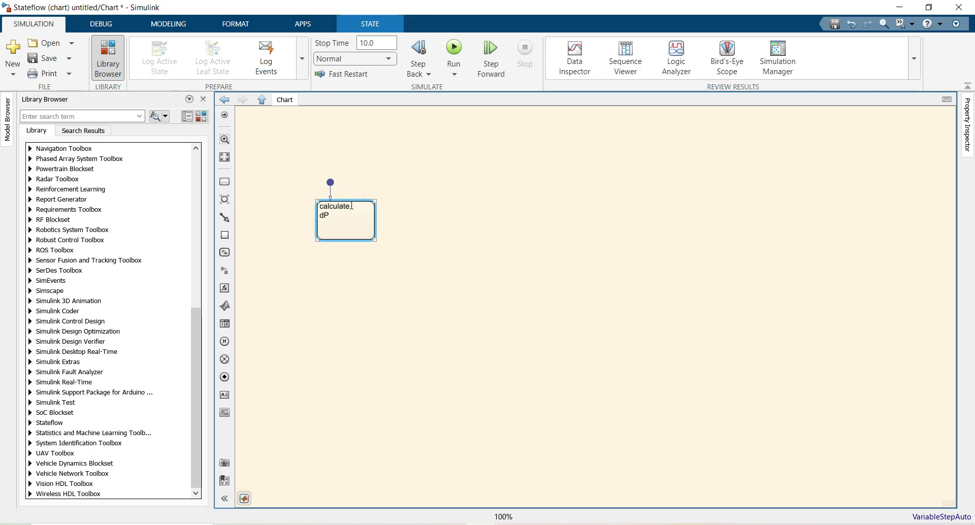
text(=)
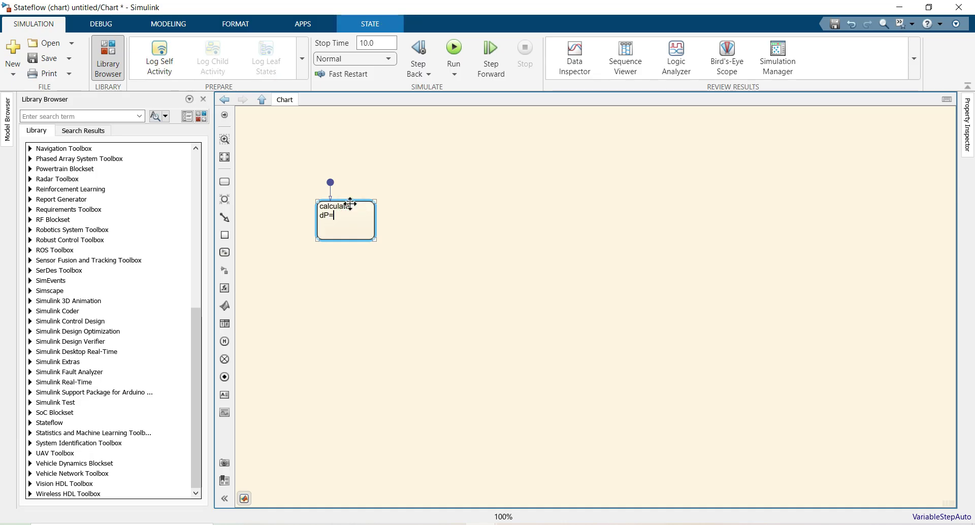
text(Ppv-)
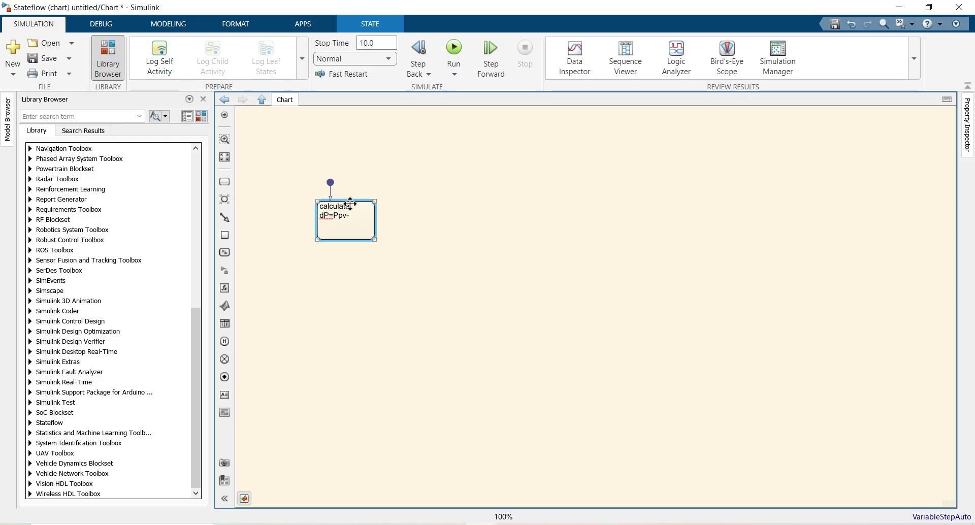
text(Pprev)
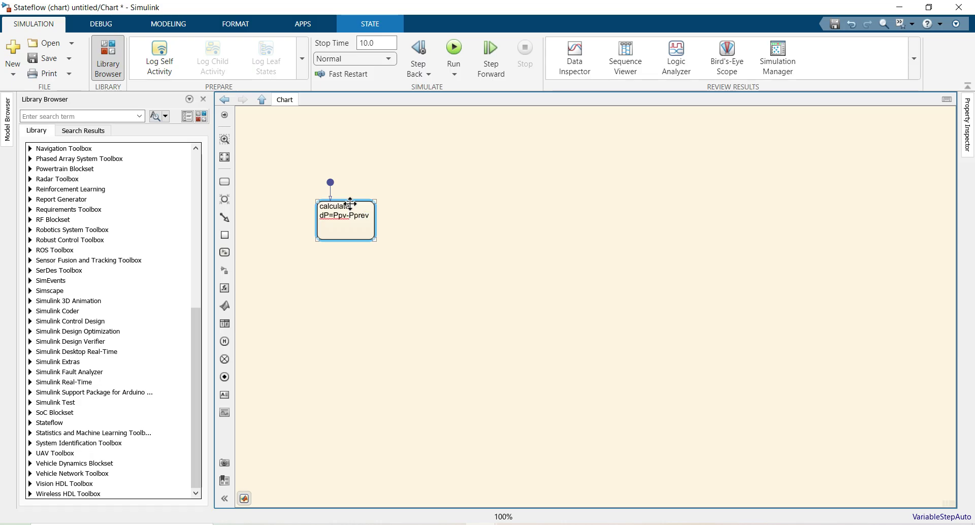
click(353, 282)
click(346, 218)
drag(374, 239, 388, 245)
click(383, 302)
- Place a second state beside calculate and draw a transition to it with the condition [dP>0]
click(225, 181)
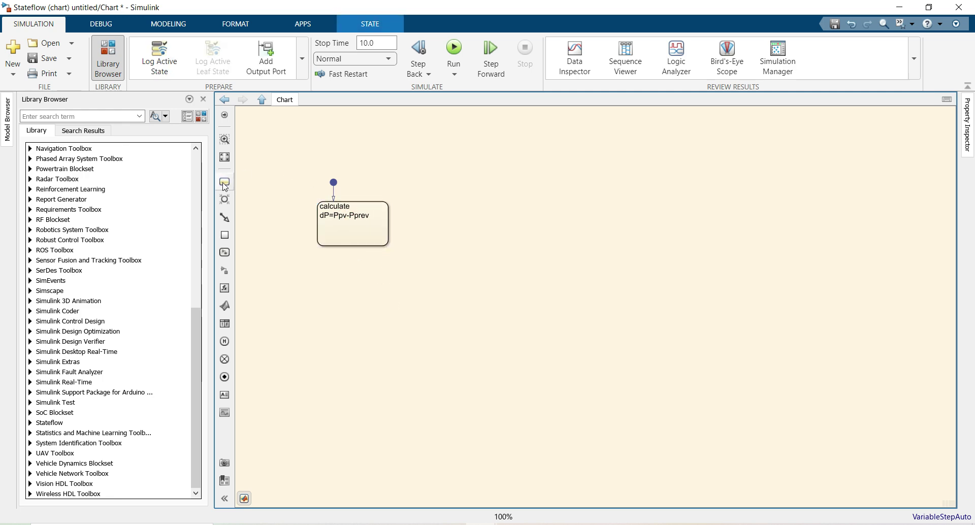
click(583, 222)
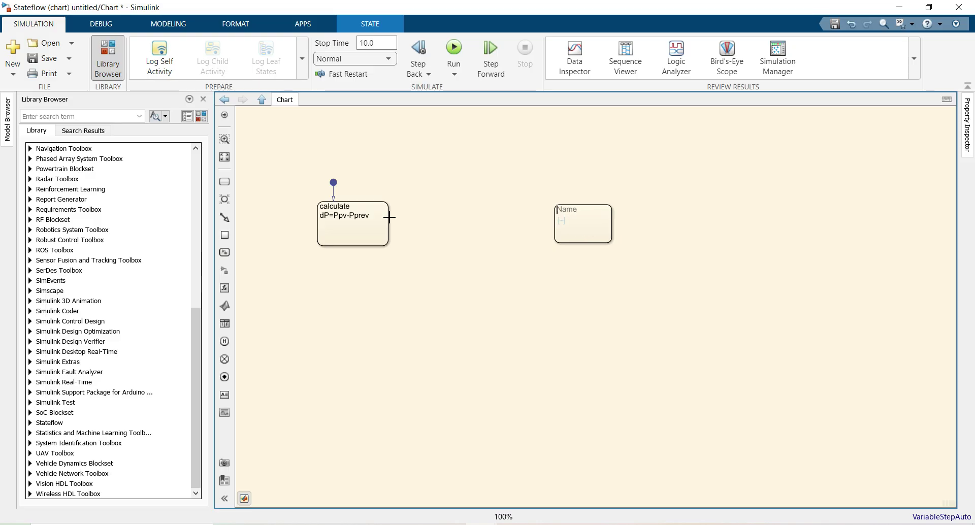
drag(389, 217, 555, 219)
text(dP)
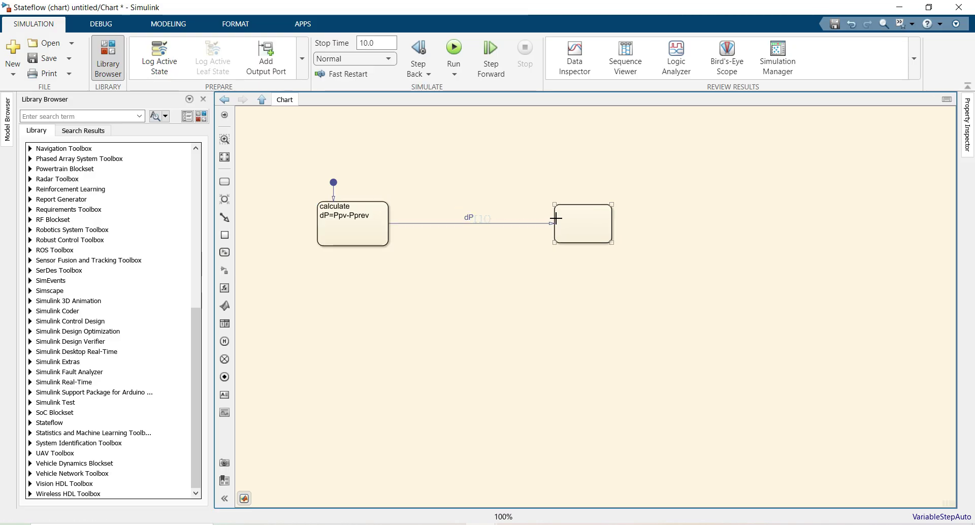
text(>0)
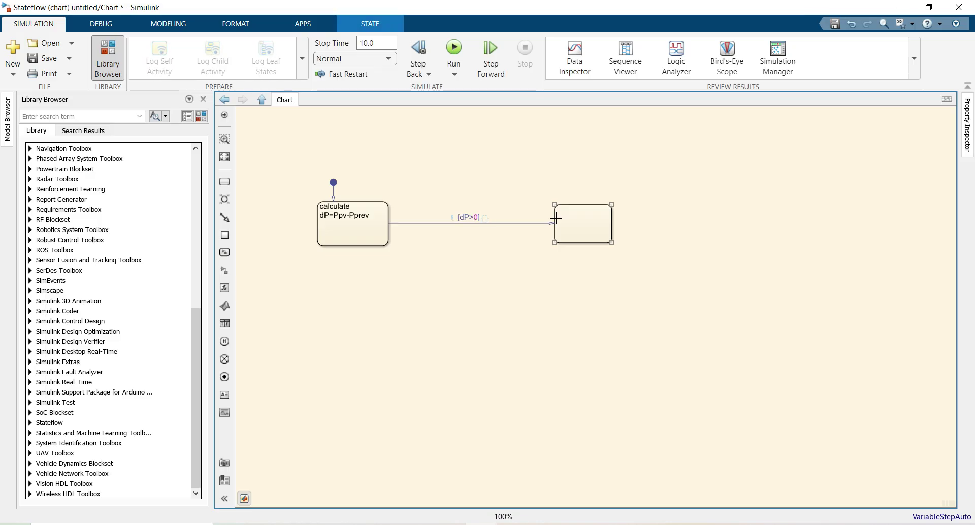
click(544, 265)
- Name the state at the end of the [dP>0] transition dP_bigger
click(559, 210)
click(559, 210)
text(D)
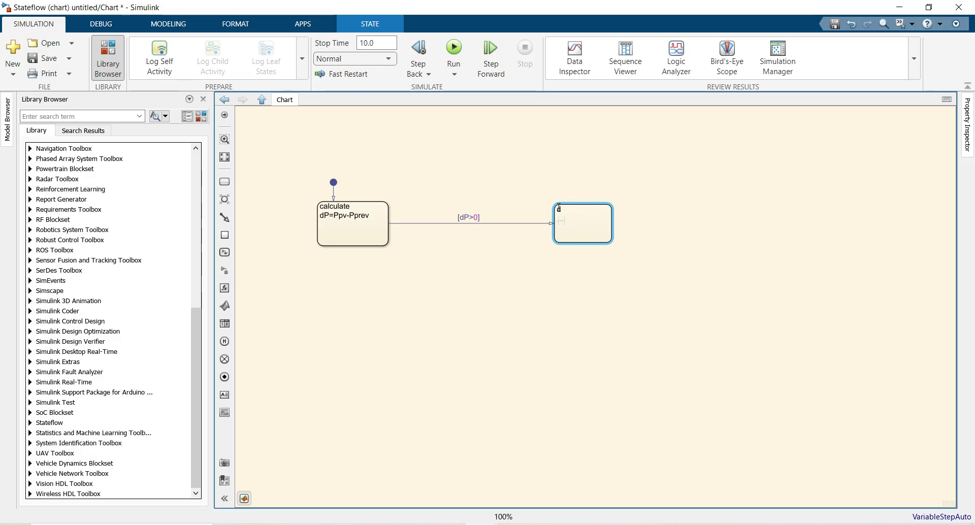
text(P_bigger)
click(577, 345)
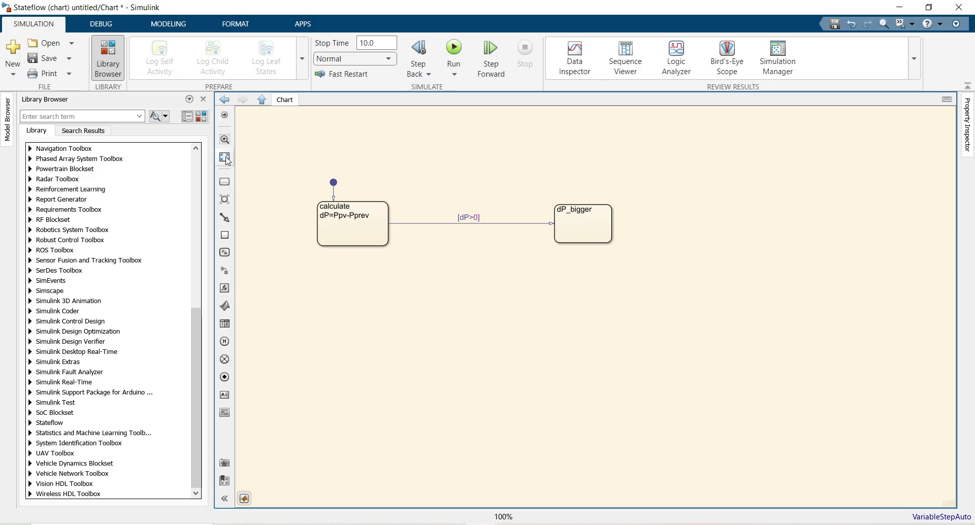
- Place a blank state below dP_bigger and copy it to create a second blank state diagonally below it
click(225, 181)
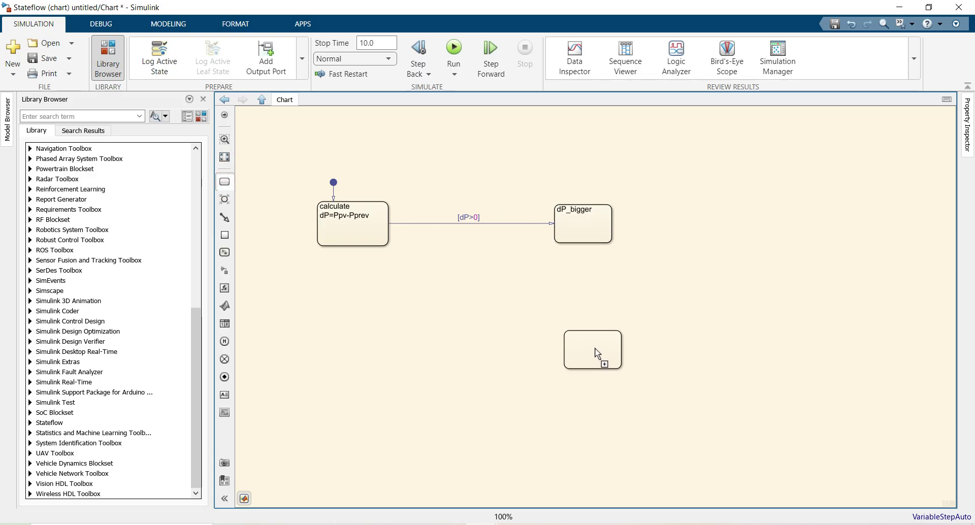
click(551, 344)
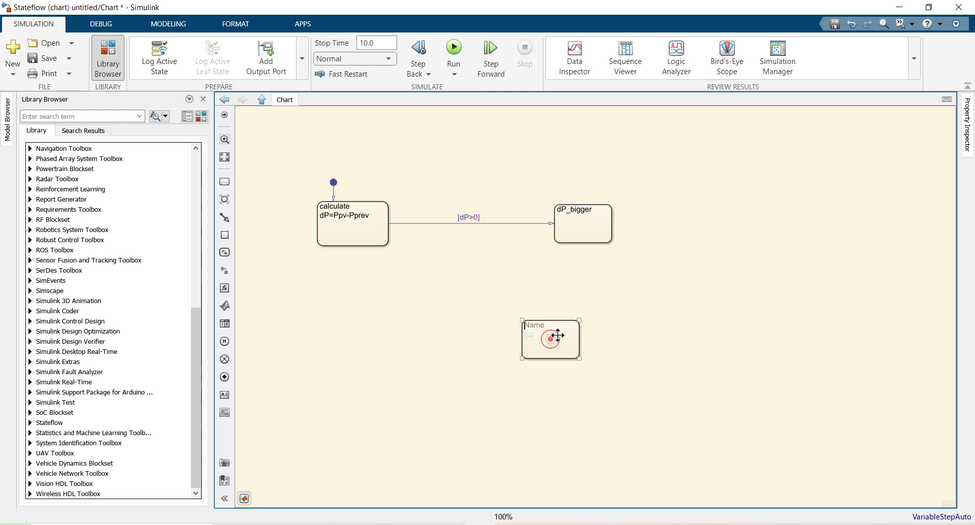
click(561, 239)
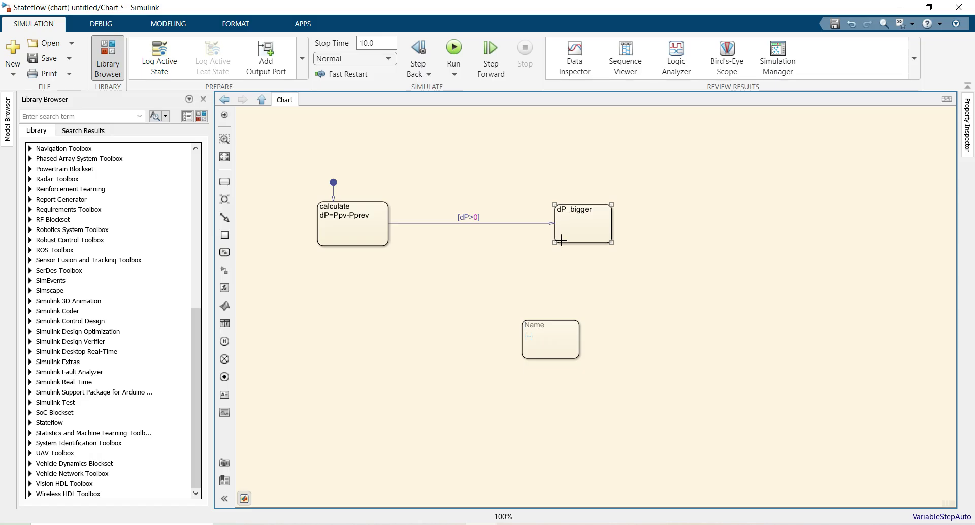
click(491, 220)
click(563, 243)
drag(556, 347, 627, 390)
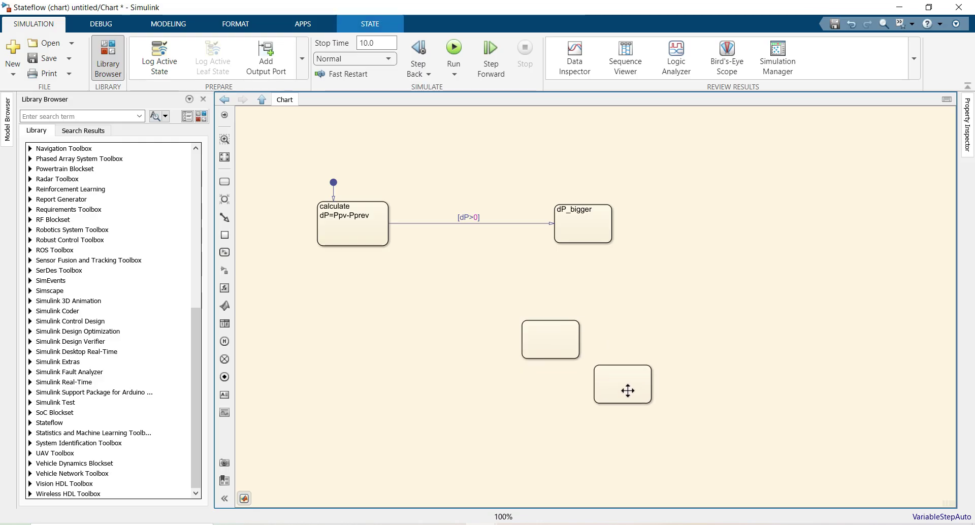
- Draw a transition from dP_bigger to the lower blank state with the condition [dV>0]
click(625, 381)
drag(602, 243, 614, 366)
text(dV>0)
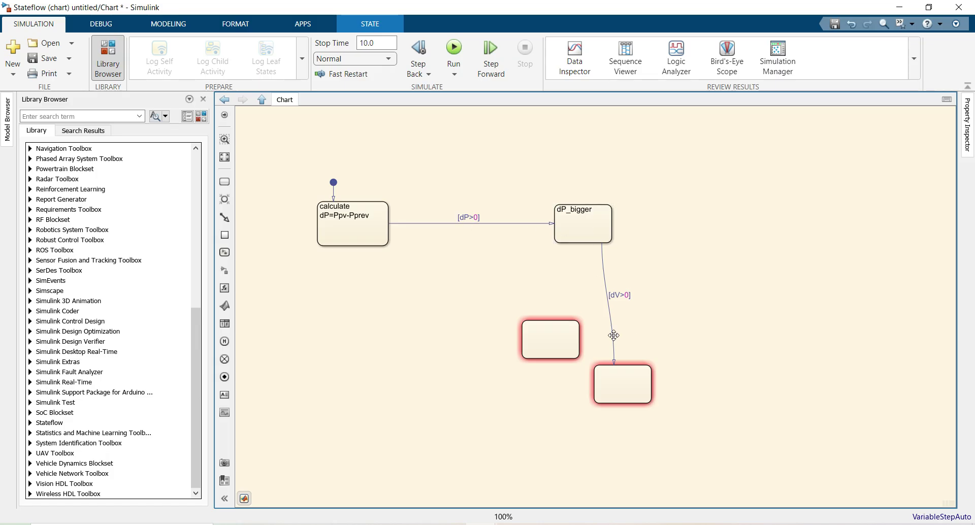
- Switch to MPPT.pdf in Foxit PDF Reader and erase the handwritten arrows, numbers and circle on the power-voltage graph
key(alt+Tab)
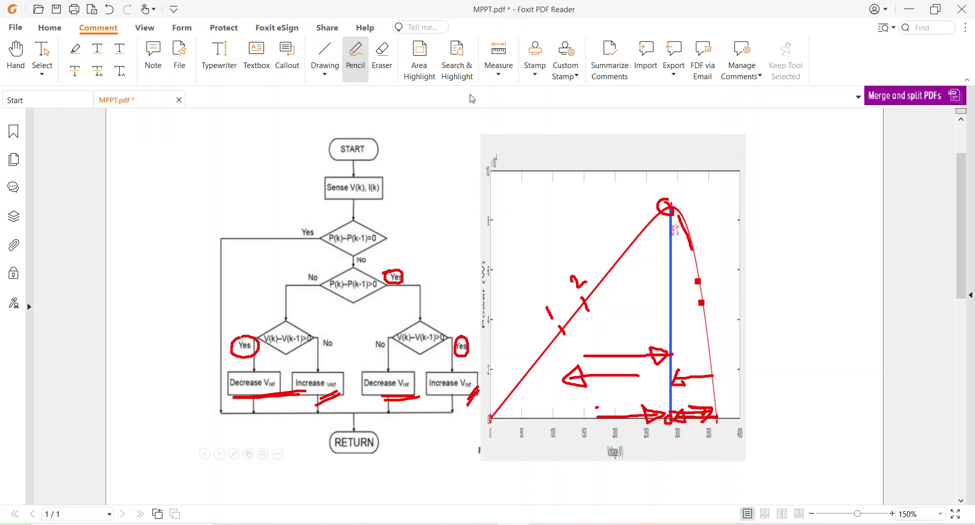
click(382, 57)
mouse_move(561, 242)
mouse_down()
mouse_move(632, 265)
mouse_move(675, 414)
mouse_move(711, 413)
mouse_up()
drag(580, 362, 584, 379)
mouse_move(649, 220)
mouse_down()
mouse_move(670, 206)
mouse_move(690, 238)
mouse_move(660, 211)
mouse_move(617, 362)
mouse_move(548, 312)
mouse_move(614, 413)
mouse_up()
- Annotate the power-voltage graph with new freehand Pencil strokes
click(353, 50)
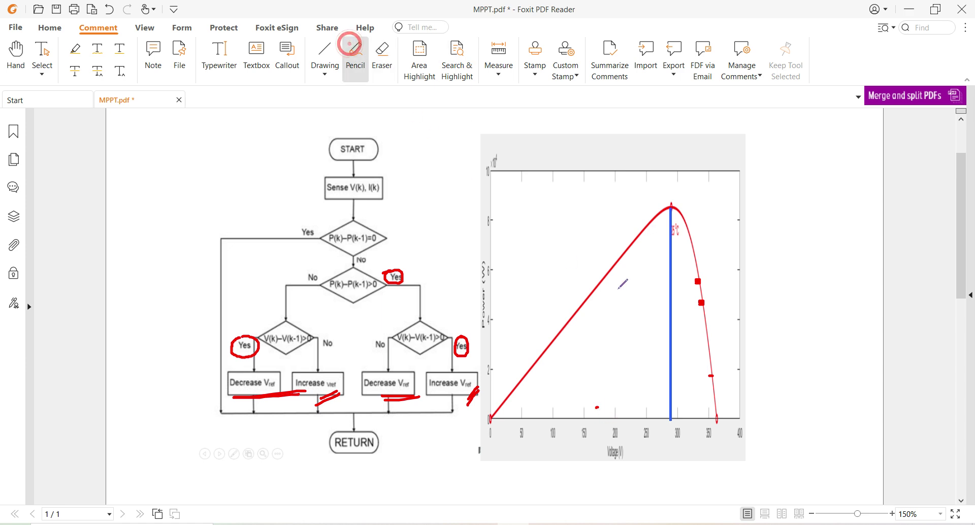
mouse_move(519, 461)
mouse_down()
mouse_move(609, 465)
mouse_move(590, 480)
mouse_up()
mouse_move(495, 350)
mouse_down()
mouse_move(535, 285)
mouse_move(534, 301)
mouse_up()
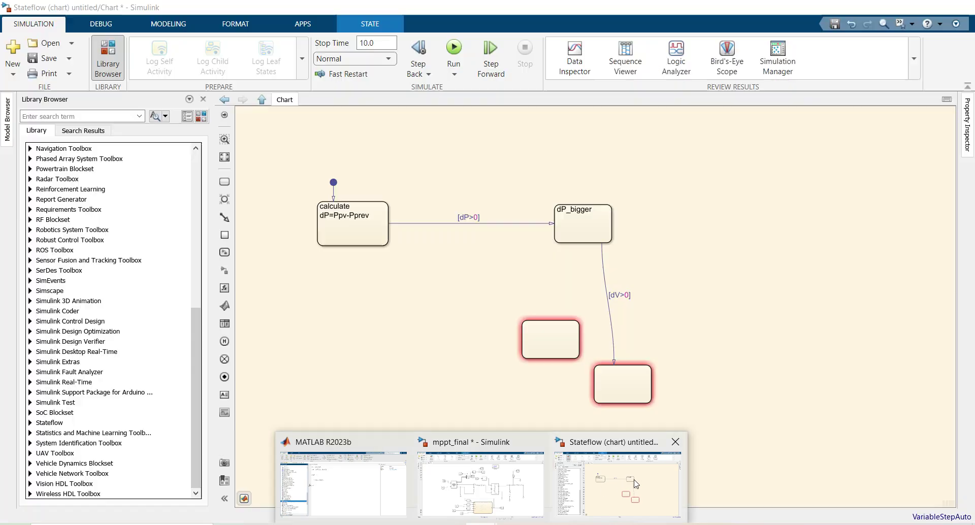
- Switch back to the Simulink Stateflow chart and label the [dV>0] target state DecreaseD with the action D=Dprev-dD
click(632, 482)
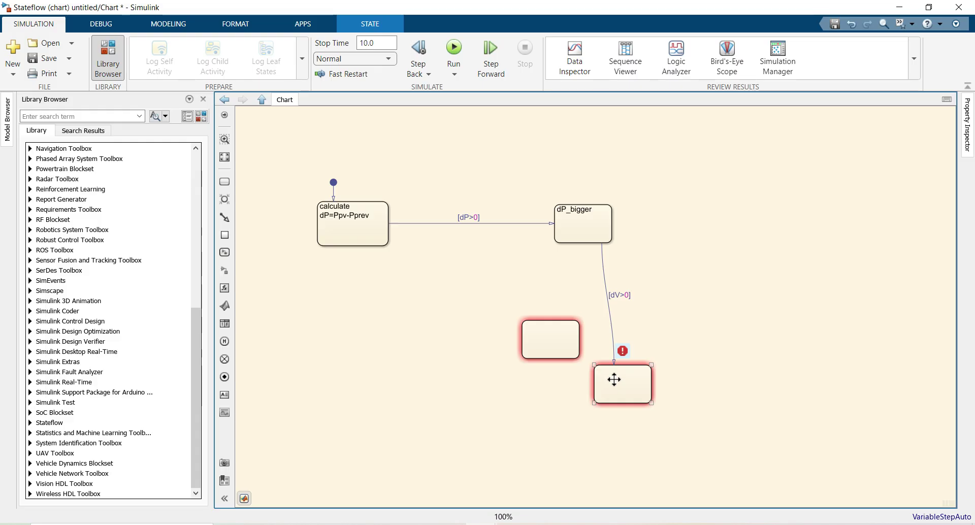
click(601, 369)
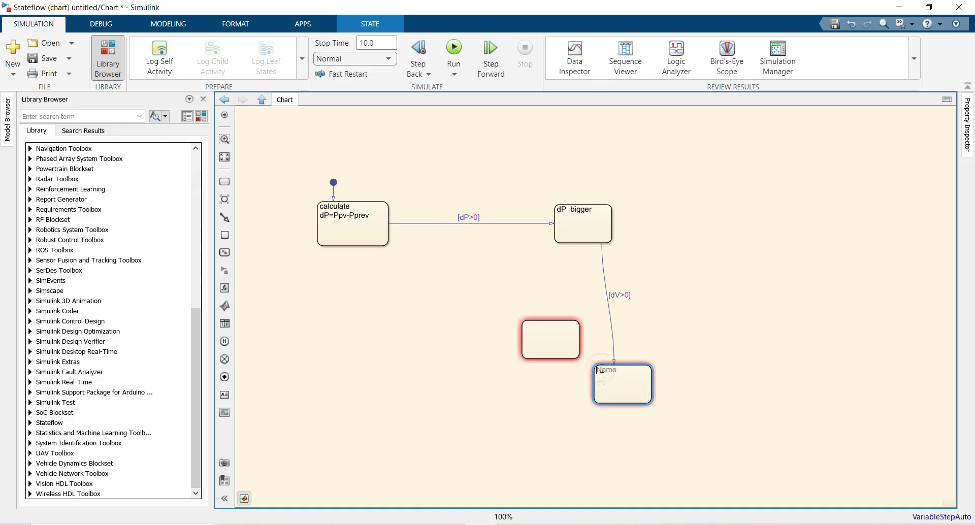
text(D)
text(x=0;)
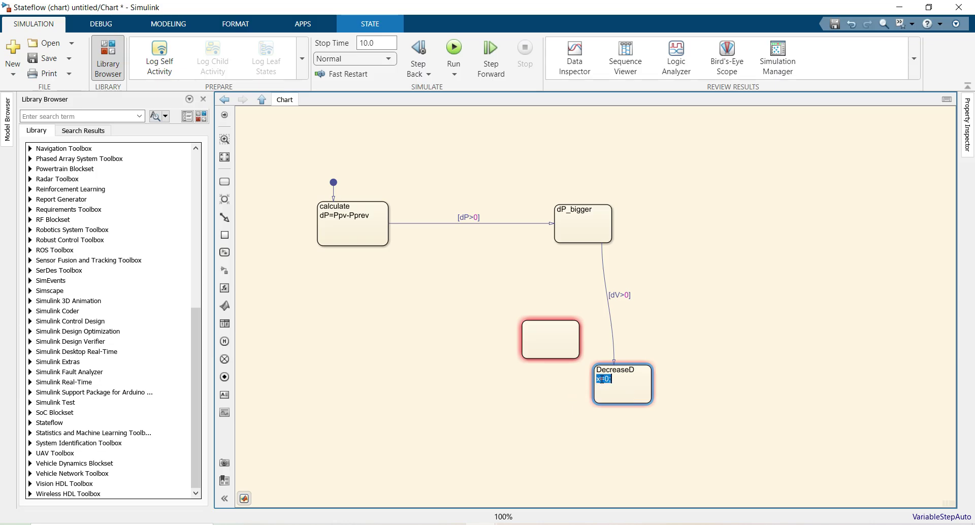
click(615, 379)
text(D=d)
text(prev-dD)
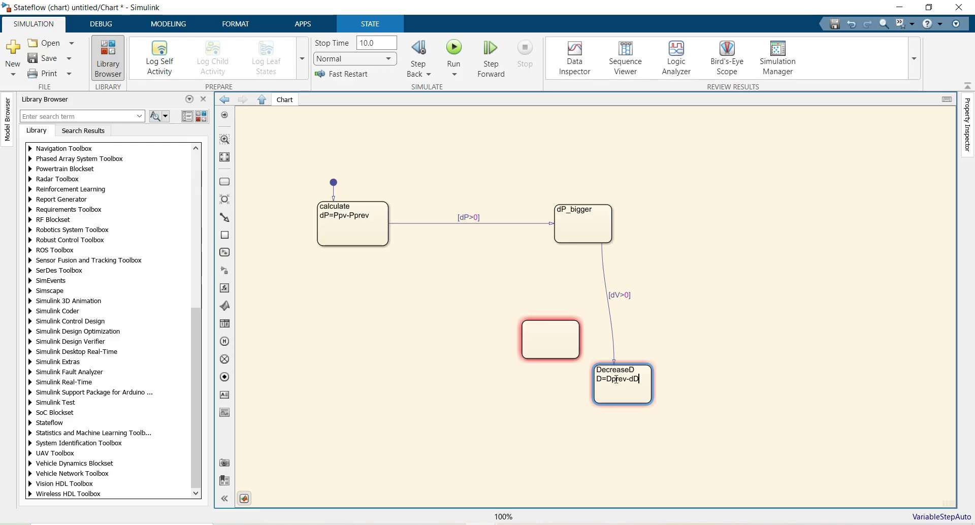
click(686, 321)
- Draw a transition from dP_bigger to the remaining blank state, name that state Increase and add a state action to it
click(572, 242)
drag(572, 243, 555, 319)
click(547, 328)
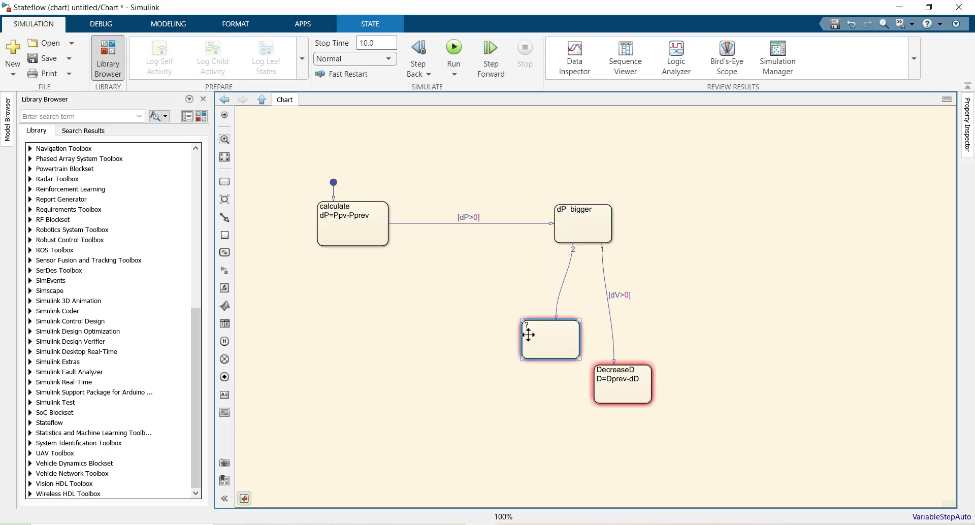
click(528, 325)
text(Increase)
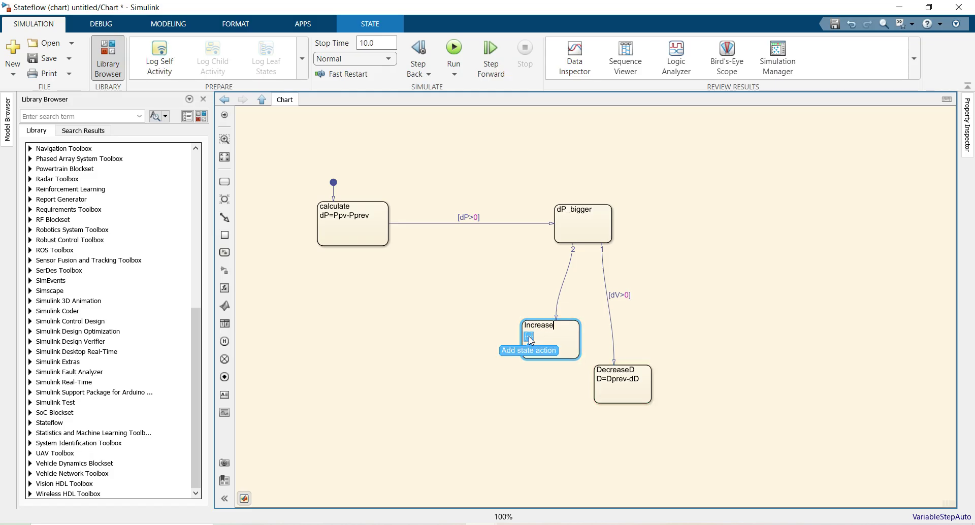
click(528, 336)
- Set the condition of the transition from dP_bigger to the Increase state to [dV<0]
click(561, 282)
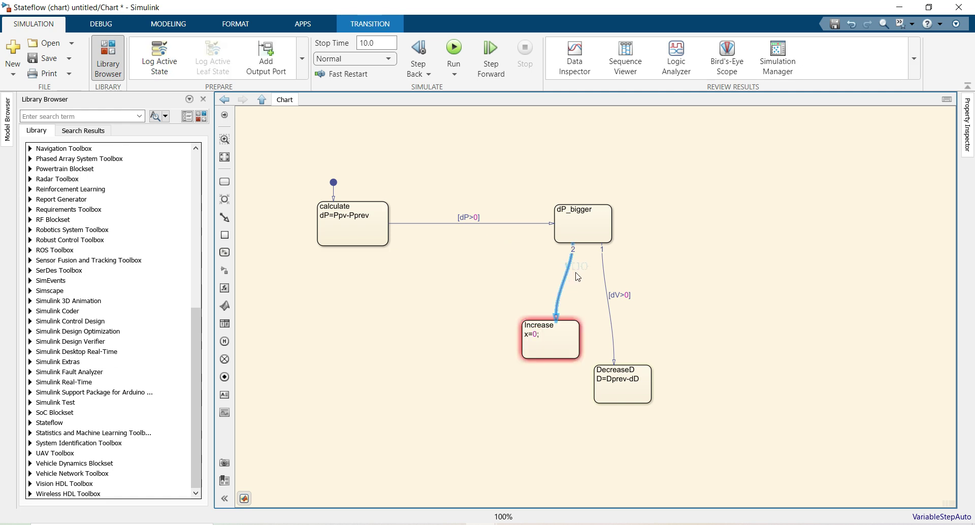
text(dV)
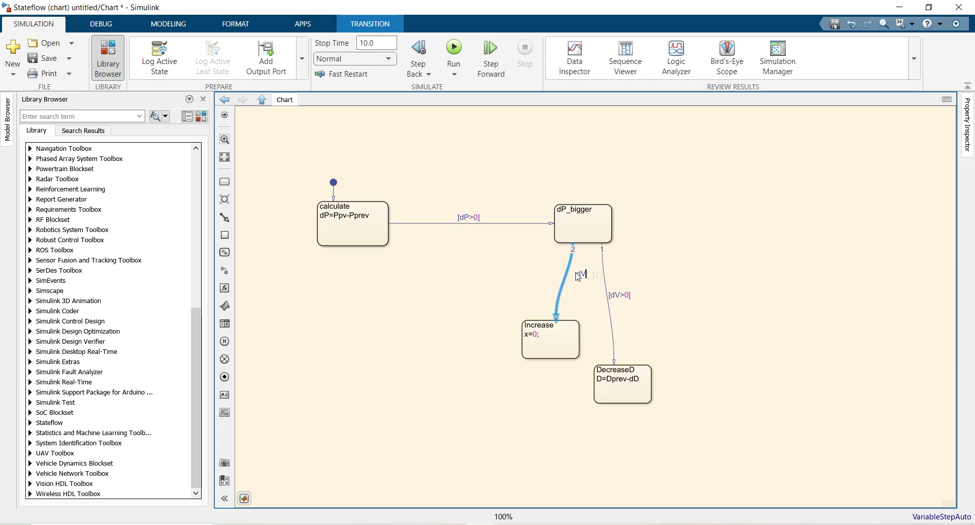
text(<0)
click(492, 289)
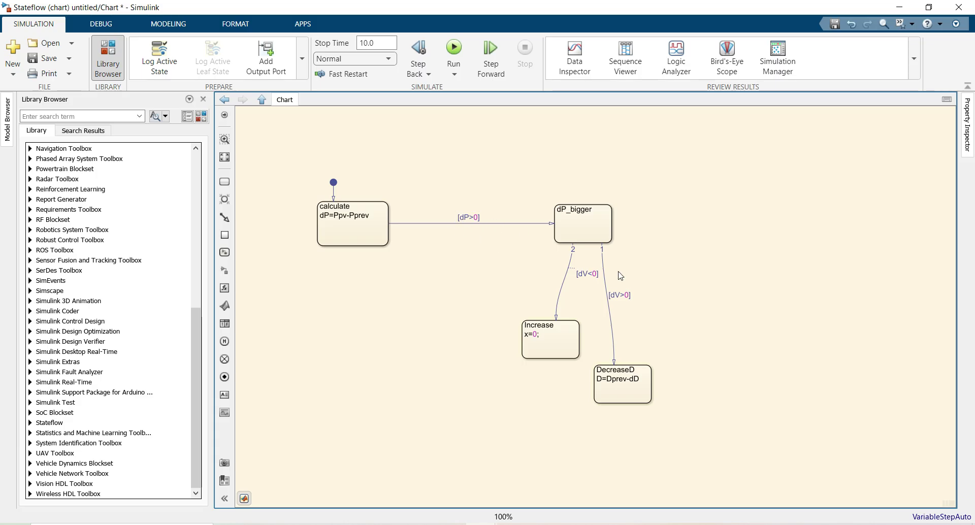
- Switch to MPPT.pdf in Foxit PDF Reader and pencil two leftward arrows beside the falling side of the power-voltage curve
key(alt+Tab)
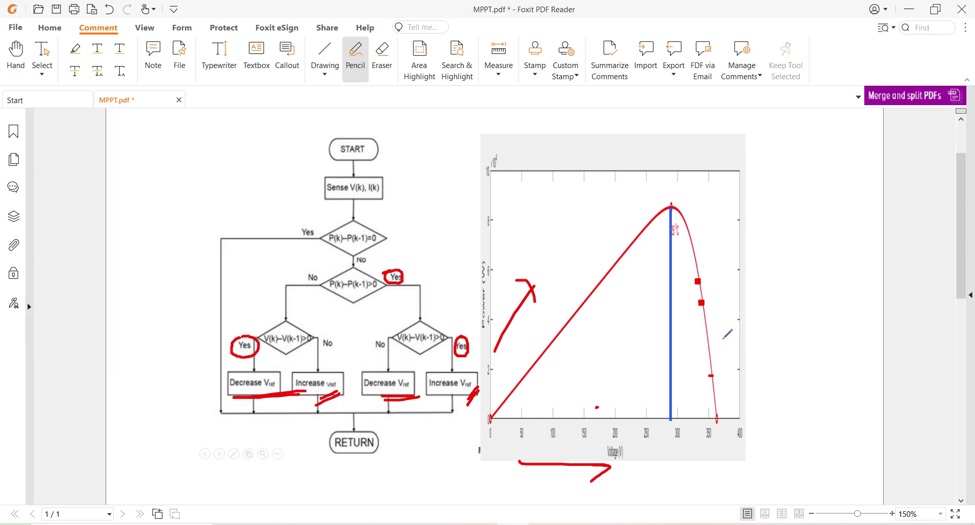
mouse_move(724, 428)
mouse_down()
mouse_move(669, 433)
mouse_move(672, 425)
mouse_move(667, 434)
mouse_up()
drag(704, 349, 679, 346)
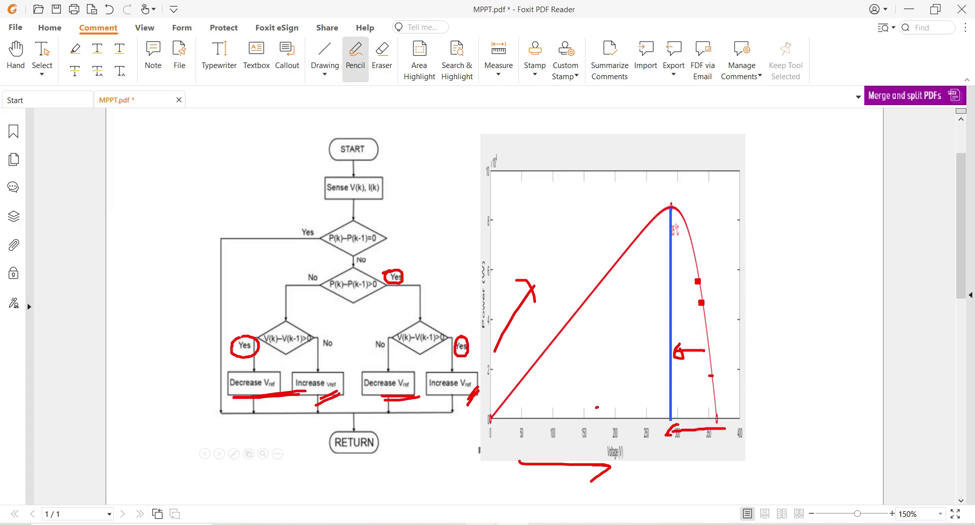
- Switch back to the Simulink Stateflow chart and set the Increase state's action to D=Dprev+dD;
click(628, 479)
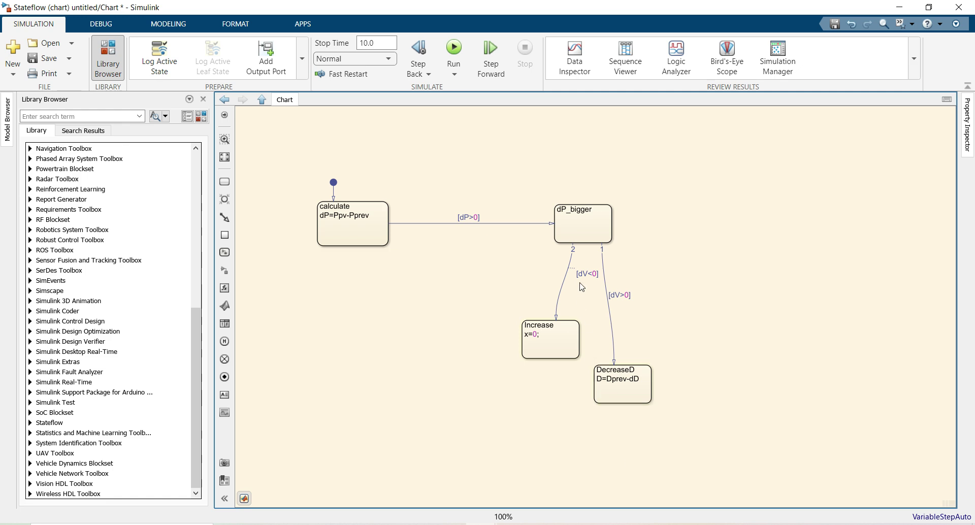
click(538, 334)
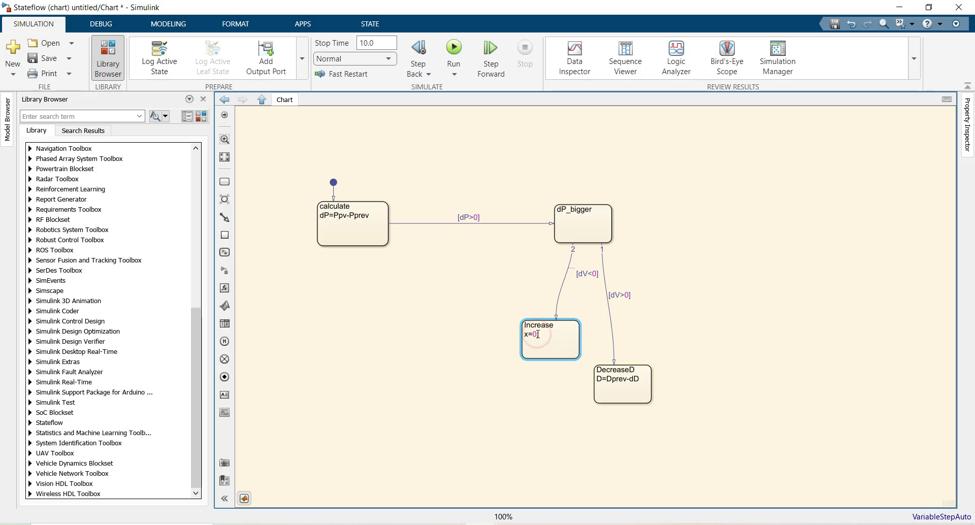
key(BackSpace)
key(BackSpace)
key(BackSpace)
text(D=0)
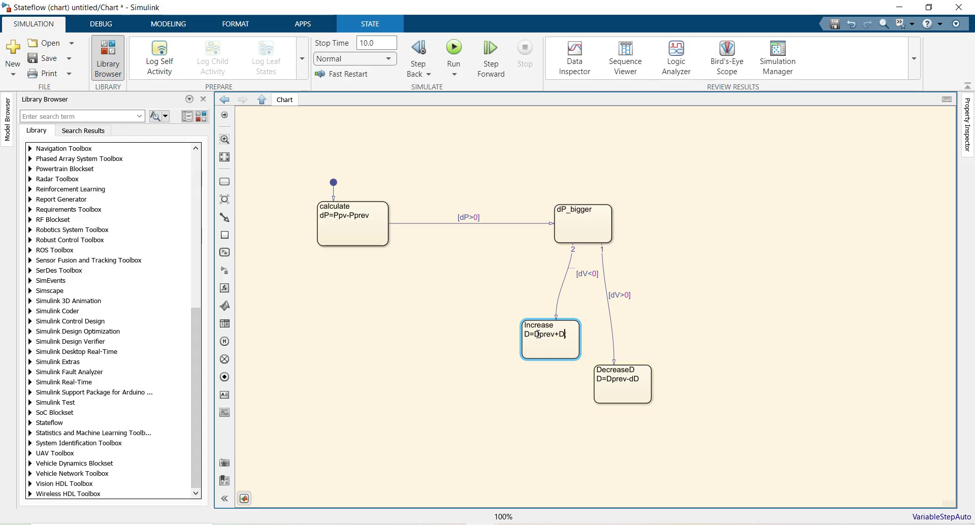
text(dD;)
click(543, 385)
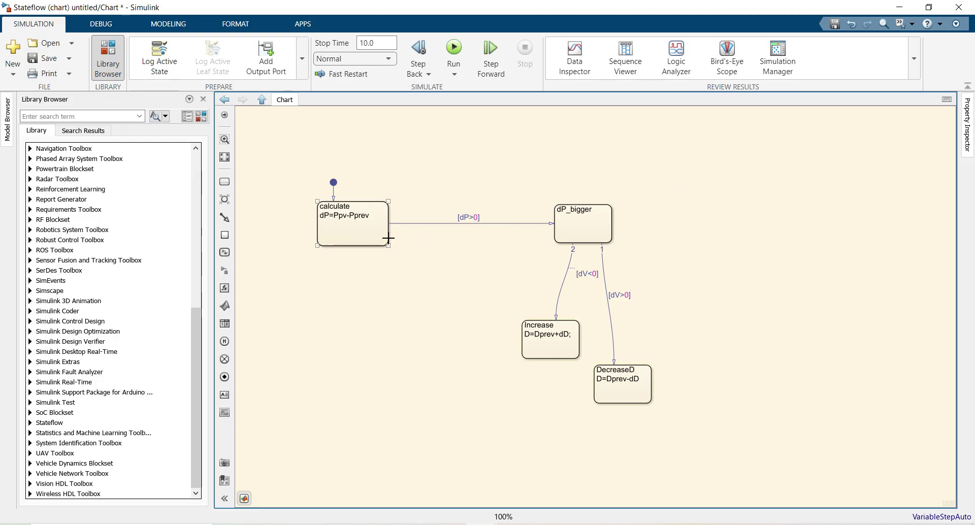
- Add a new state below the calculate state and name it dP_smaller
click(224, 181)
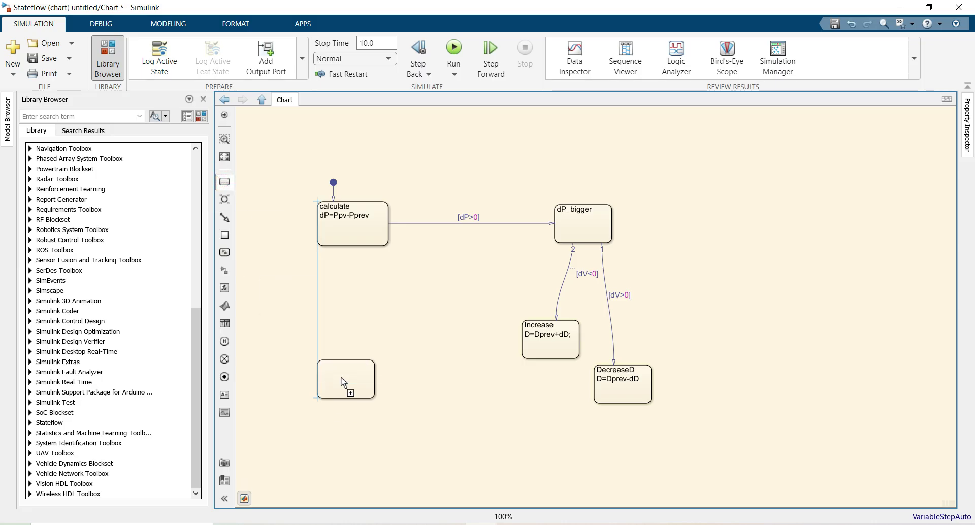
click(350, 403)
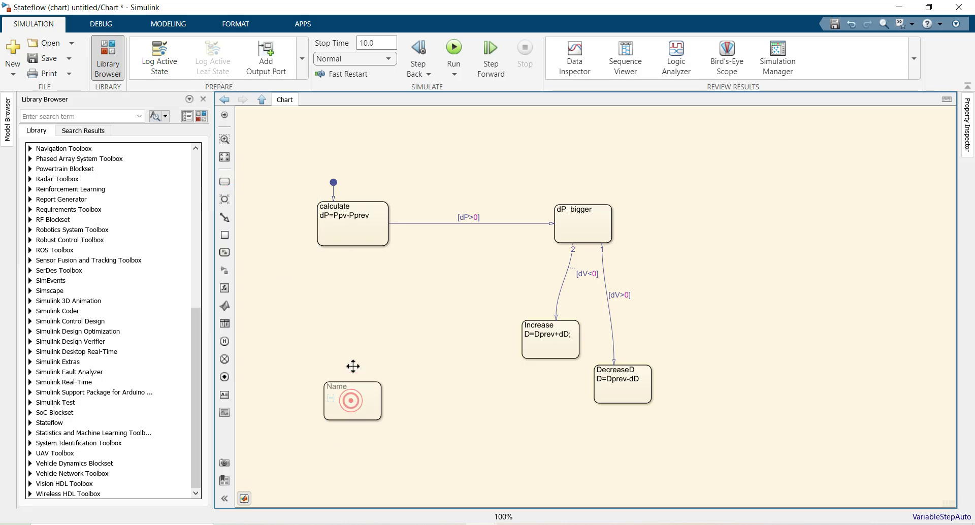
text(D)
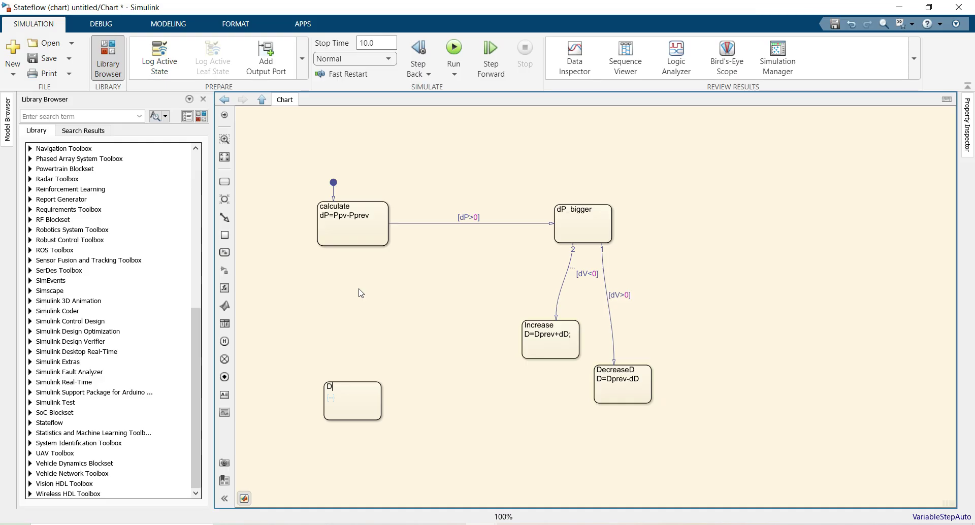
key(BackSpace)
text(dP_sma)
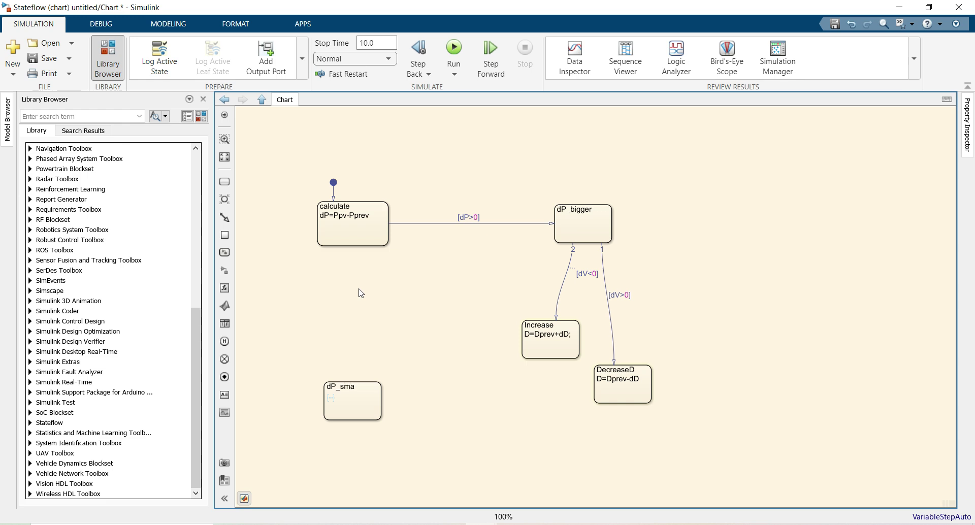
text(ller)
click(382, 318)
- Draw a transition from calculate to dP_smaller with the condition [dP<0]
click(344, 245)
drag(344, 245, 342, 382)
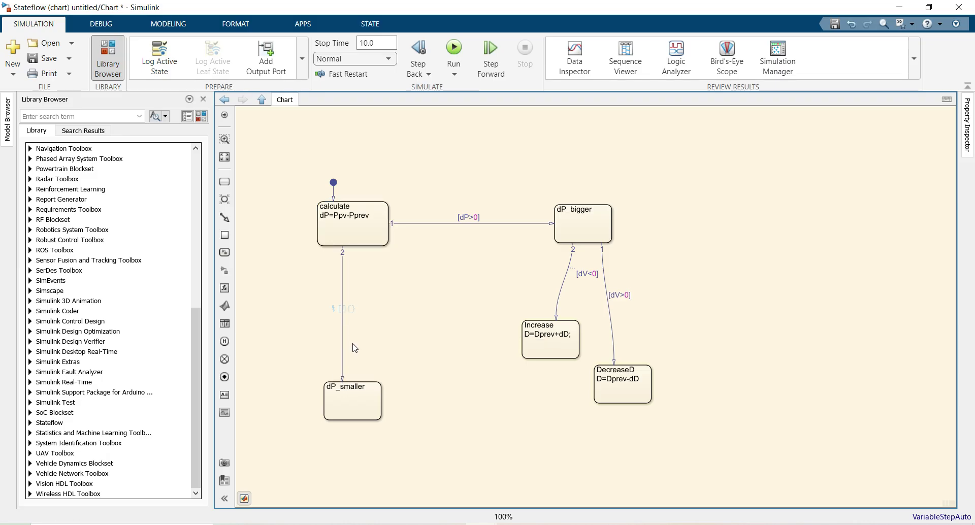
text(dP)
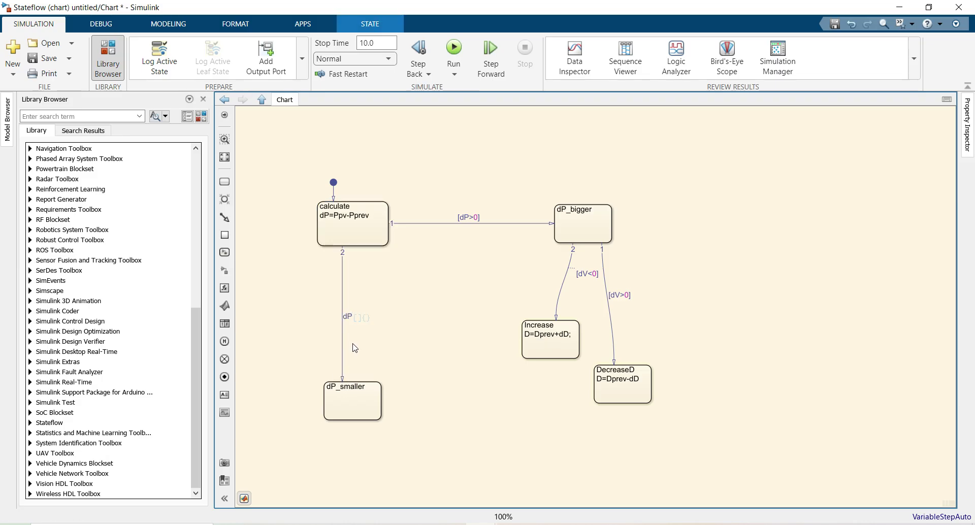
text(<0)
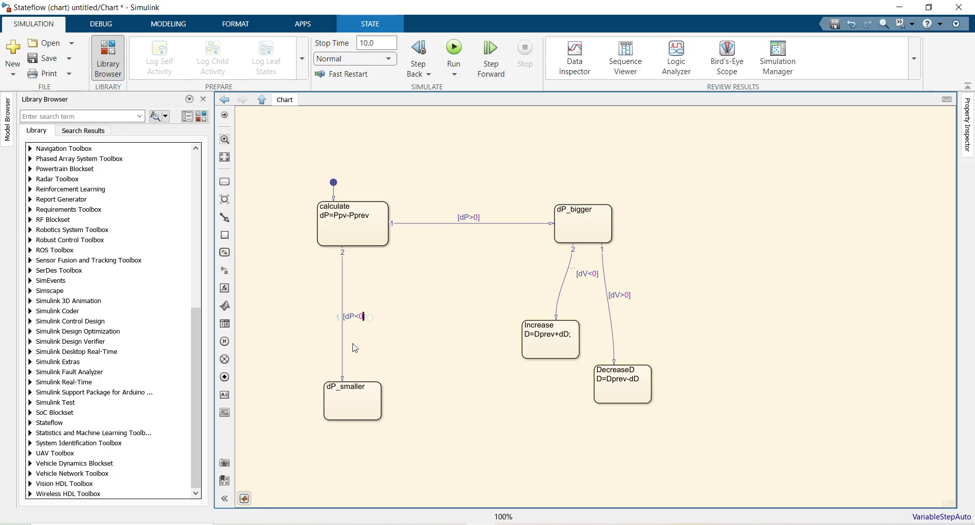
click(421, 316)
- Draw a transition from dP_smaller to DecreaseD with the condition [dV<0], and switch to MPPT.pdf in Foxit PDF Reader
click(381, 402)
drag(381, 402, 587, 397)
click(576, 401)
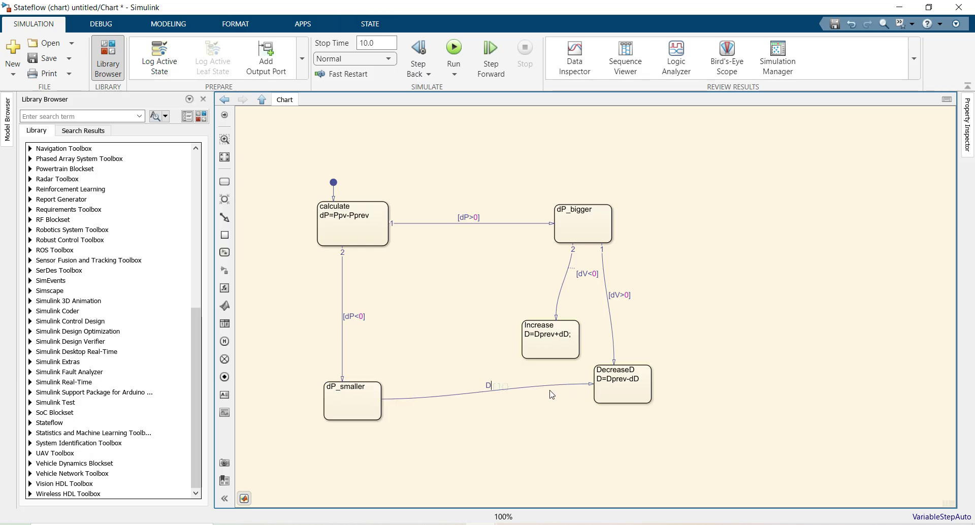
key(BackSpace)
text(d)
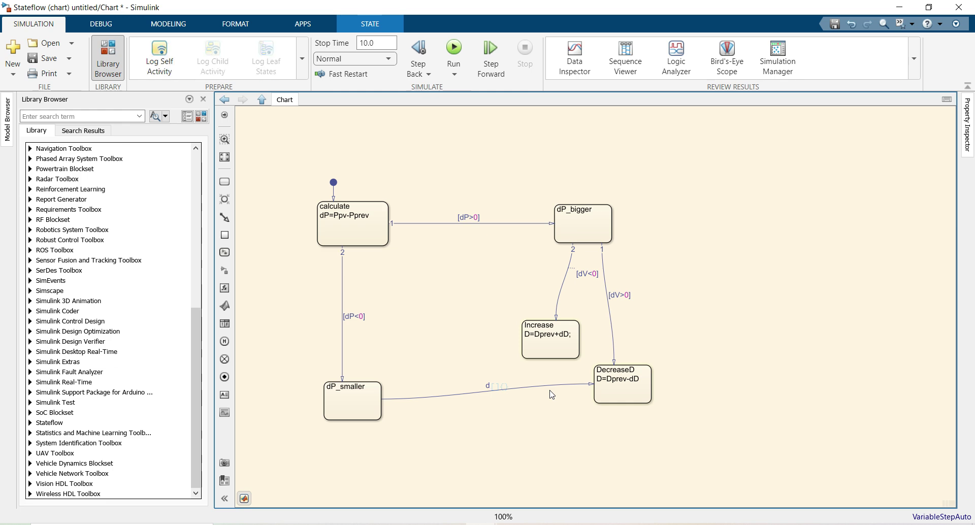
text(V<0)
click(552, 421)
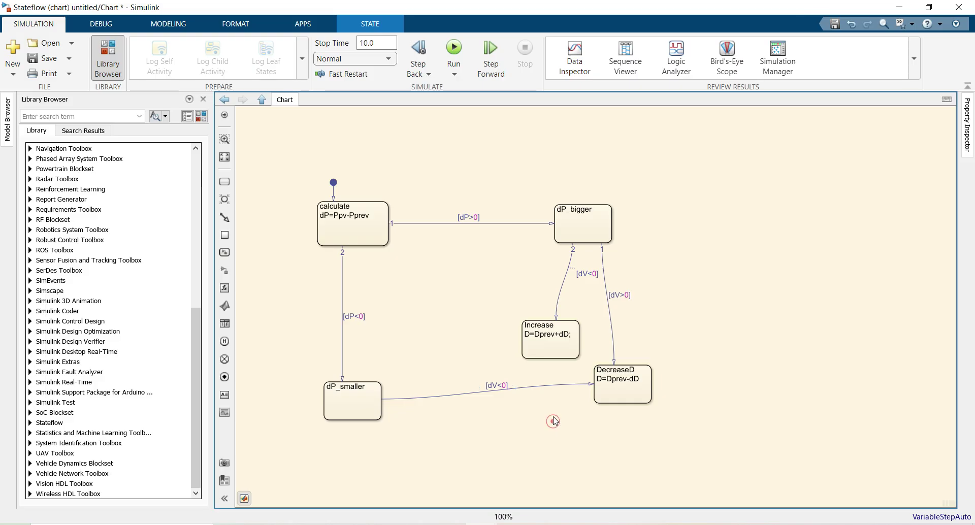
key(alt+Tab)
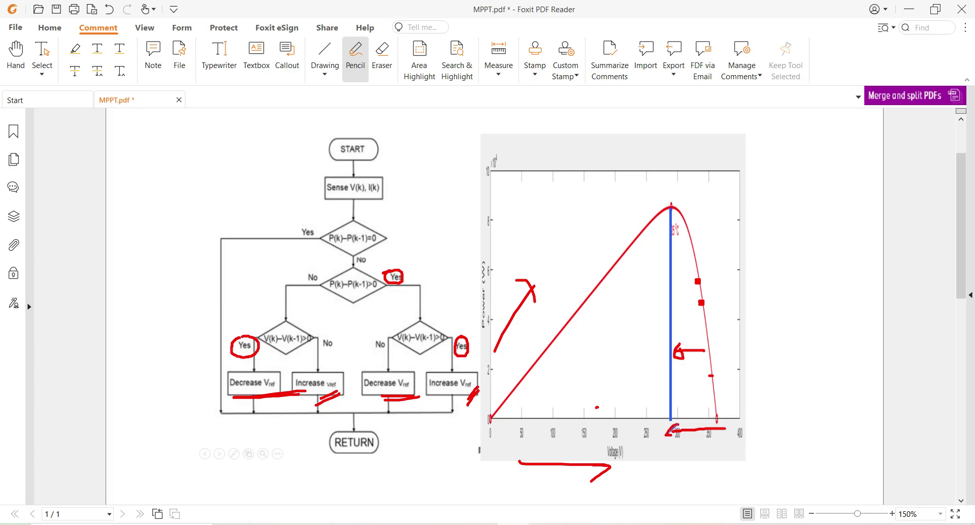
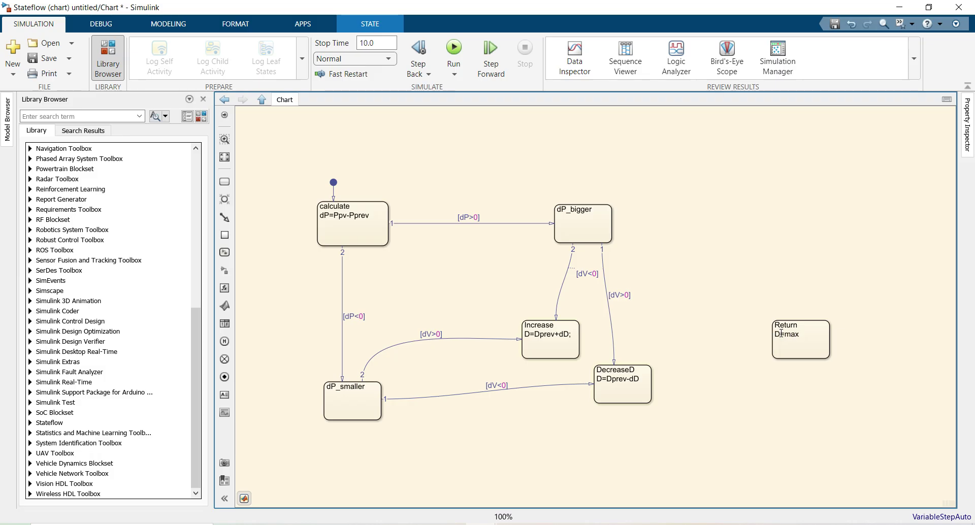
- Complete the Return state's action as D=max(0.1,min(0.9,D)) and enlarge the state to fit the text
text((0.1,min(0.9,)
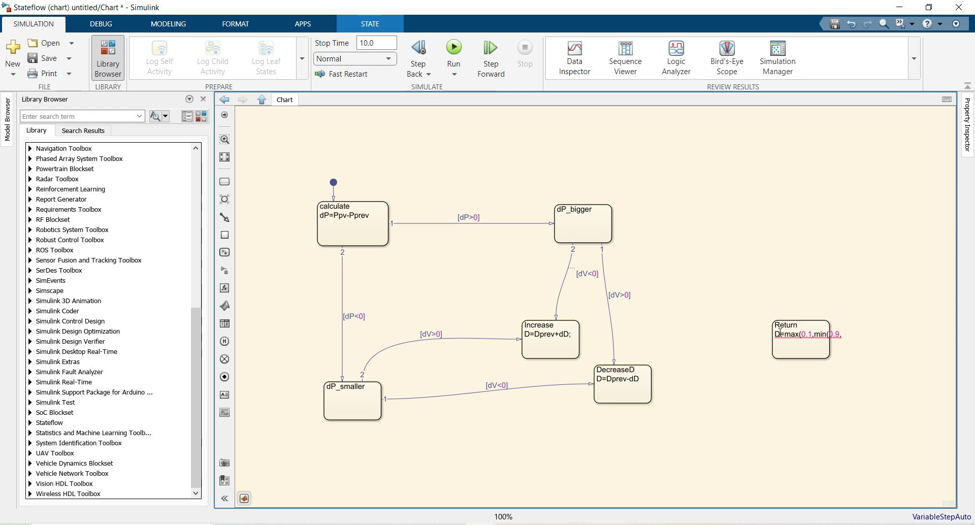
text())
click(814, 335)
drag(830, 358, 870, 372)
click(837, 396)
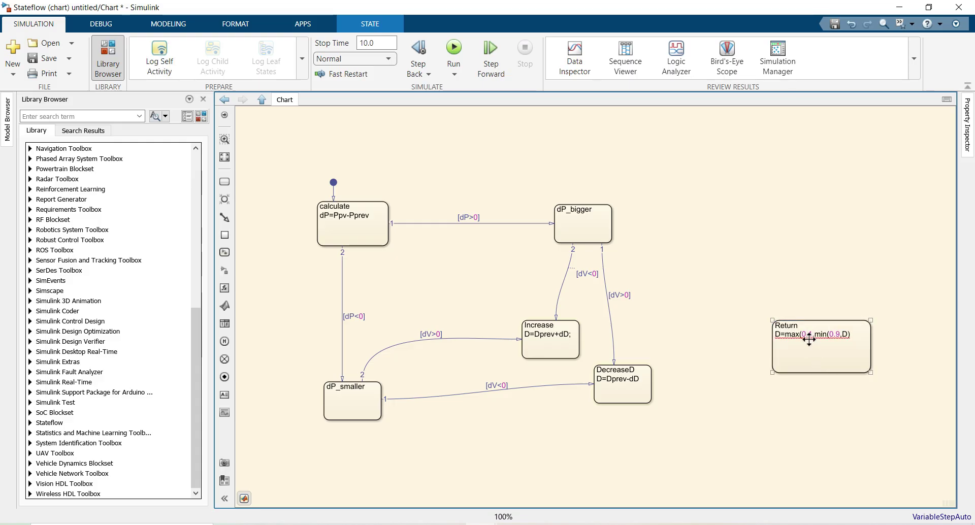
click(847, 333)
text()))
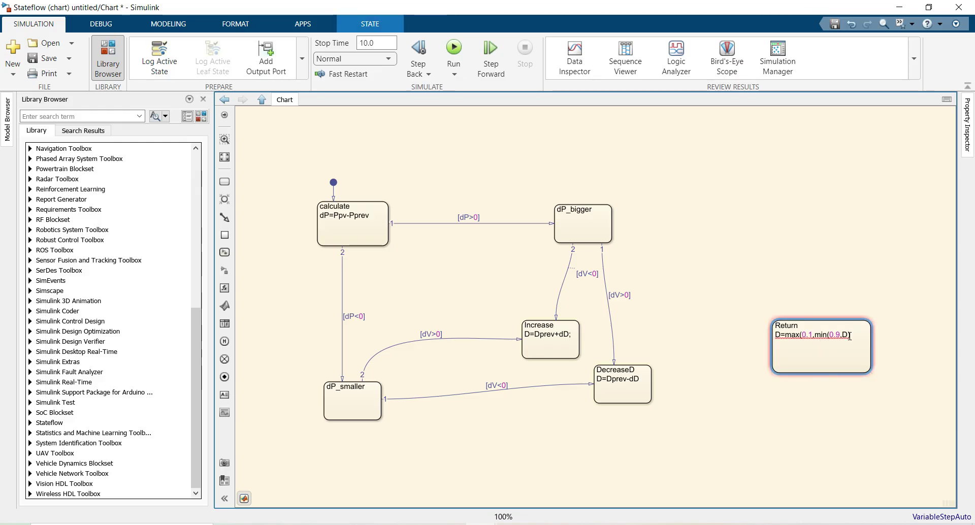
click(774, 397)
- Draw transitions from both the Increase and DecreaseD states to the Return state
click(578, 329)
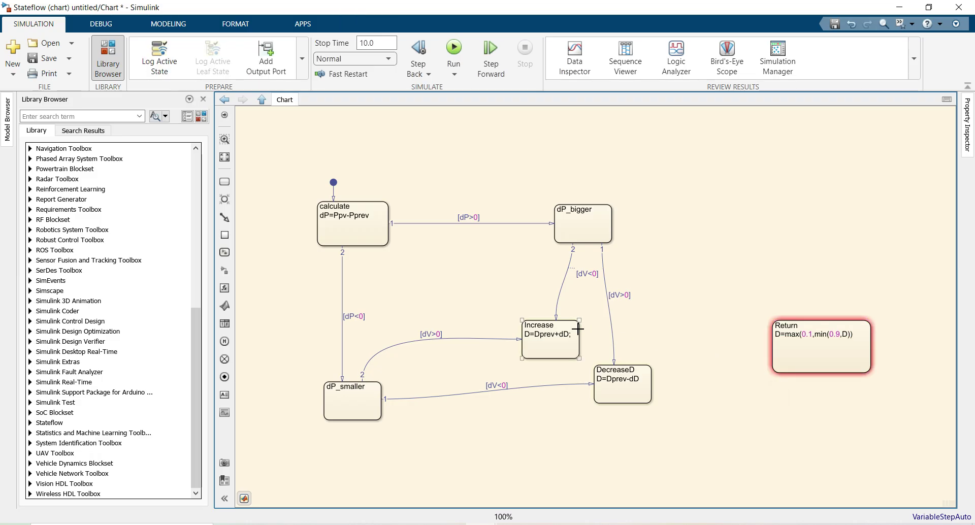
drag(580, 333, 776, 333)
click(700, 364)
drag(651, 379, 774, 361)
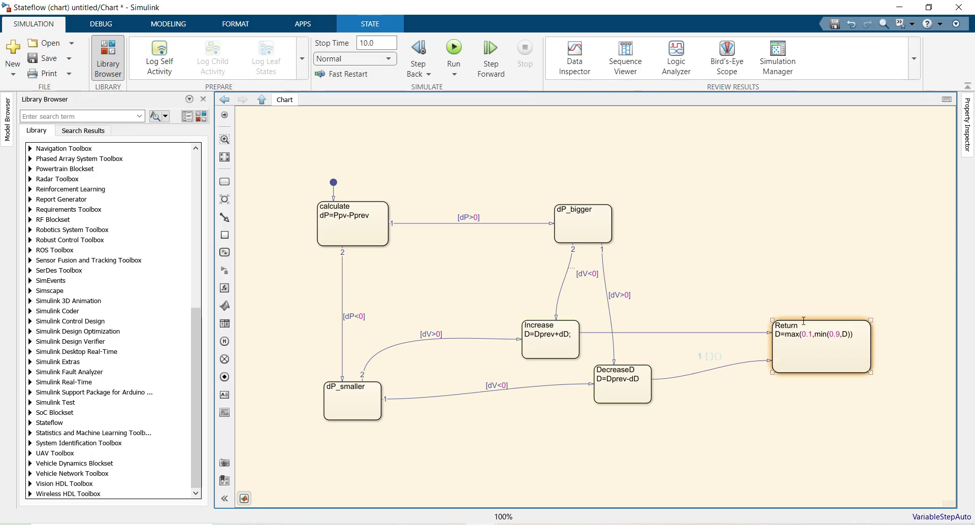
- Draw a transition from the Return state back to the calculate state
drag(804, 318, 369, 199)
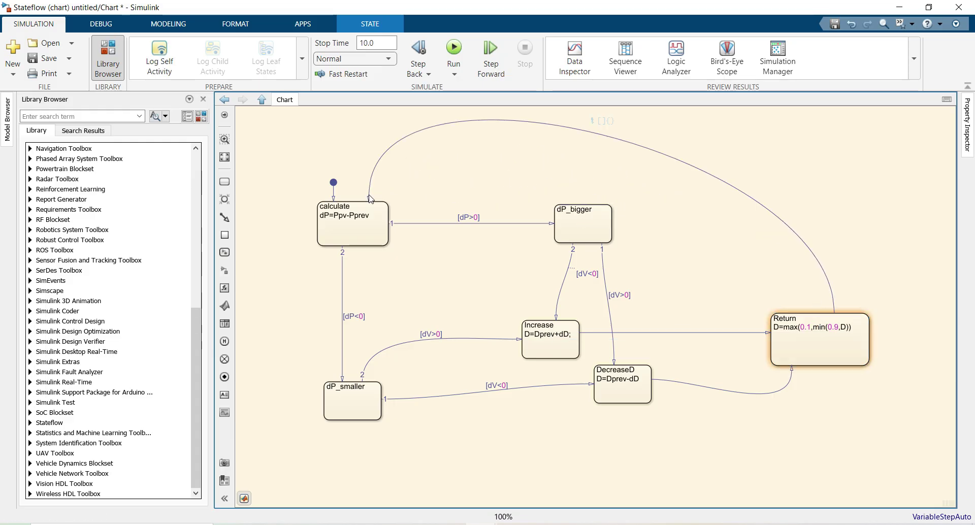
click(795, 352)
click(836, 406)
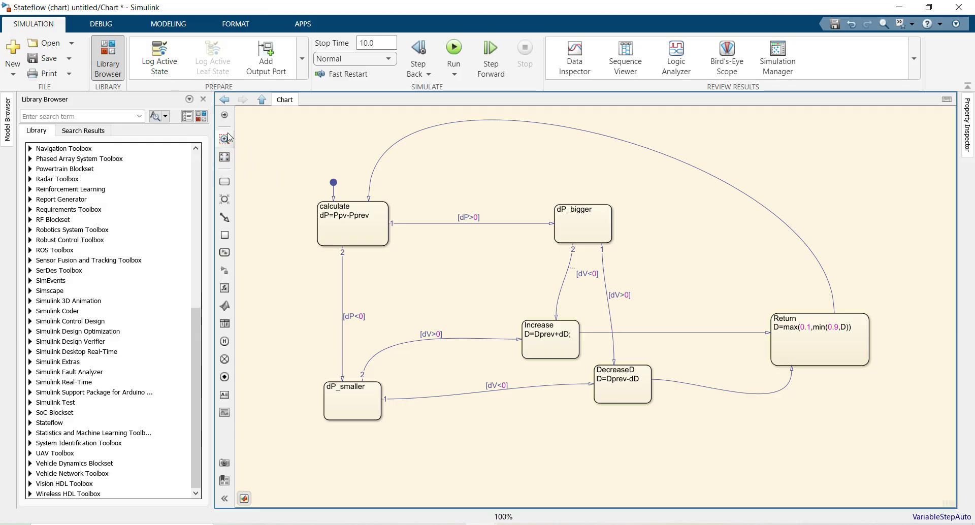
- Show the chart's symbols and resolve all the undefined ones
click(165, 26)
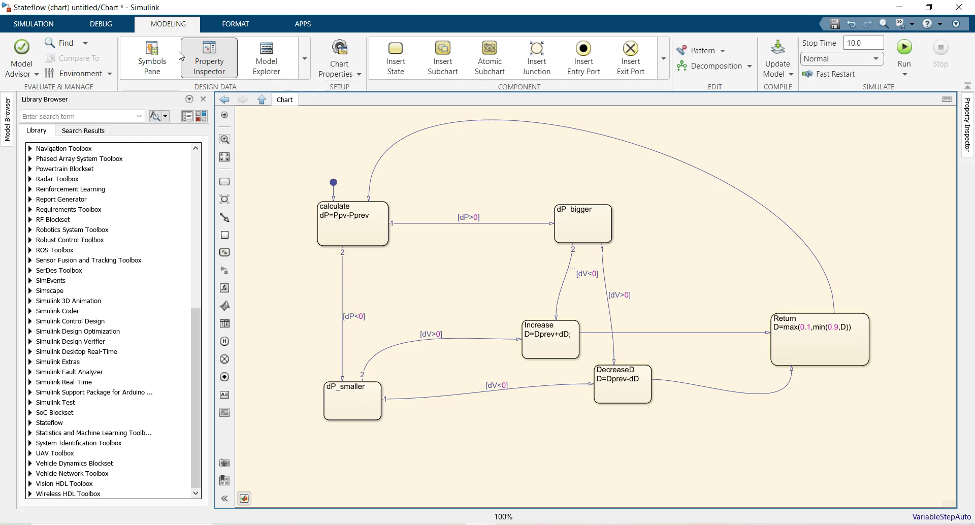
click(151, 56)
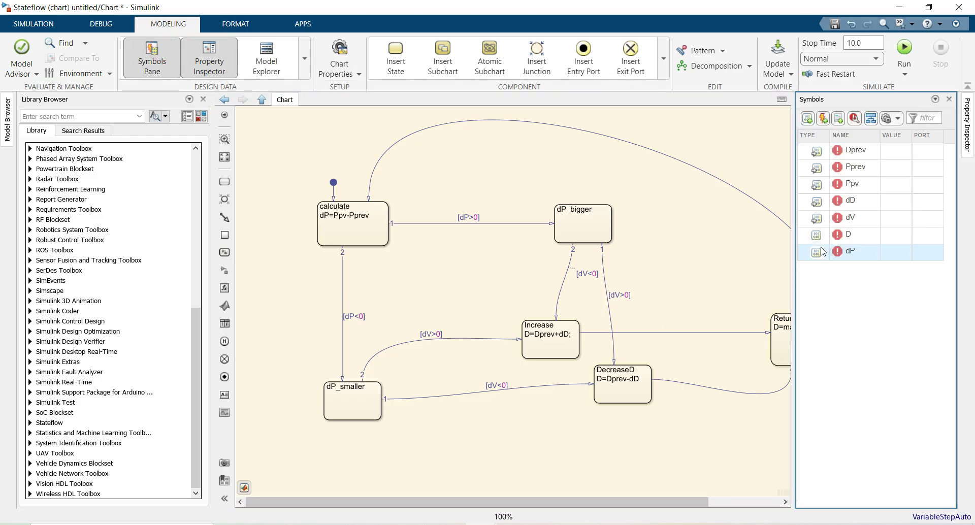
click(855, 119)
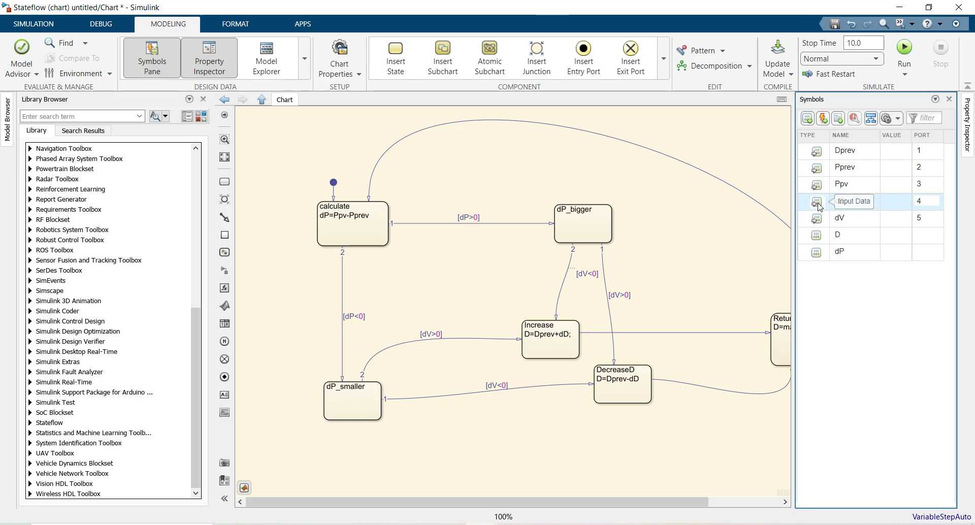
- Change the type of the symbol D to output data
click(817, 236)
click(829, 275)
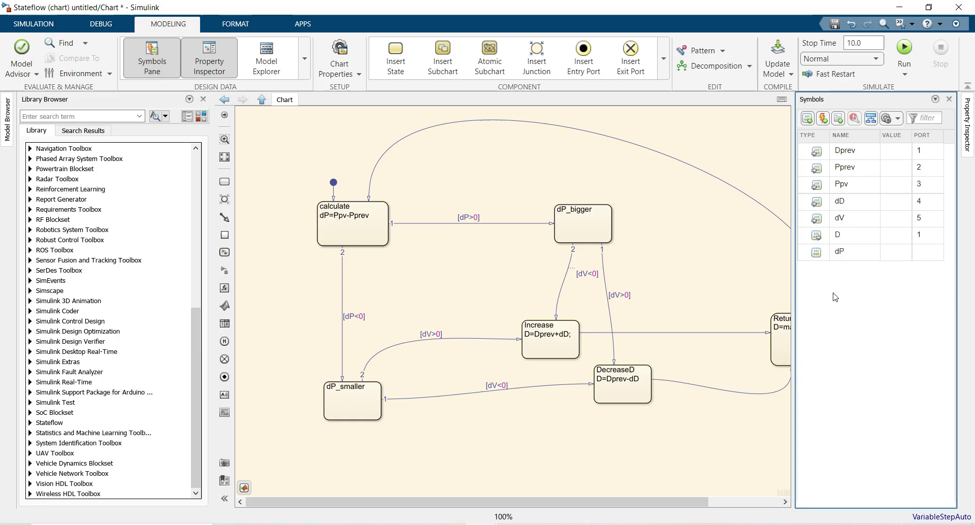
click(821, 254)
click(837, 380)
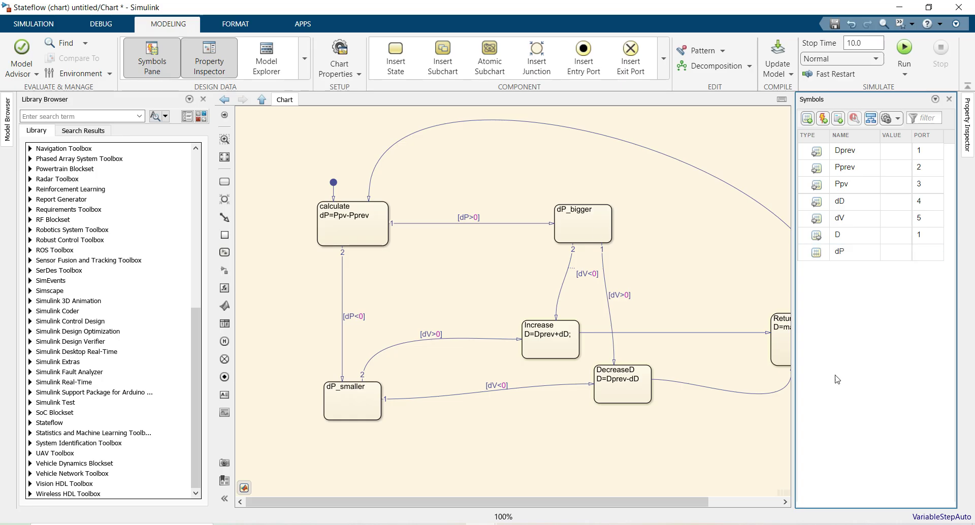
- Return to the top-level model and enlarge the Chart block so its ports are spaced out
click(262, 99)
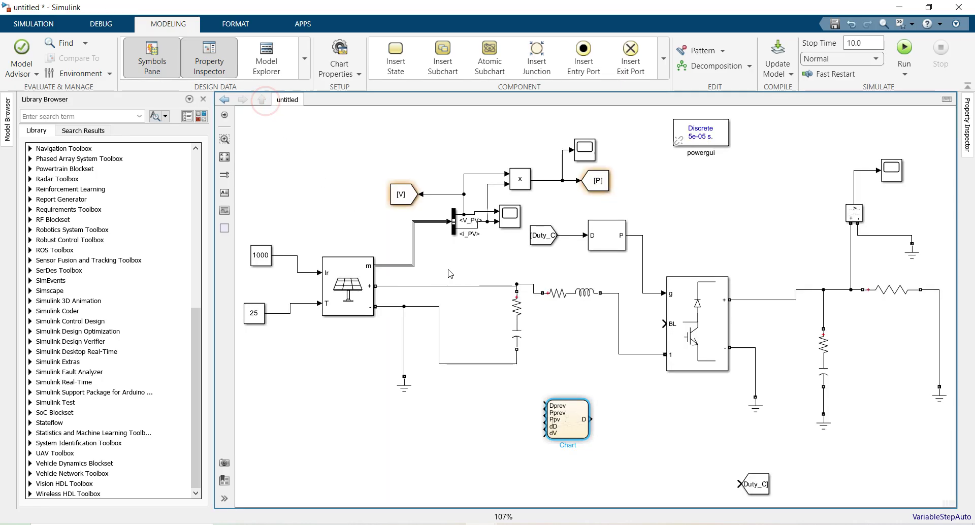
drag(587, 435, 625, 466)
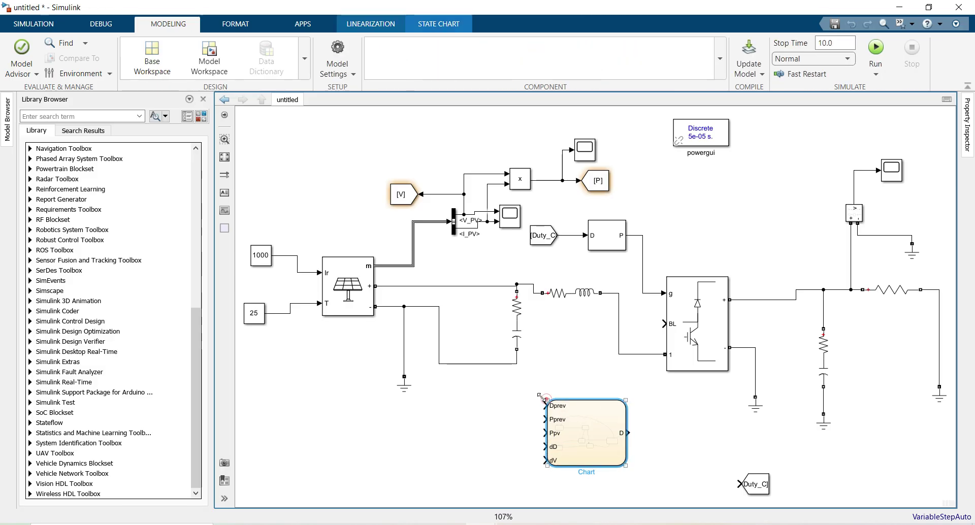
drag(541, 396, 500, 400)
click(707, 420)
- Move the Duty_C Goto block beside the chart and connect the chart's output D to it
click(693, 328)
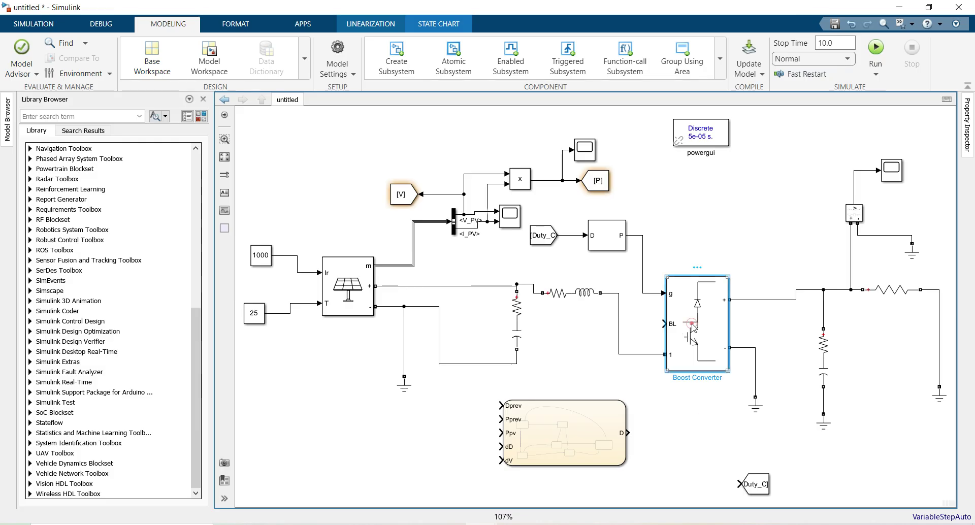
click(543, 233)
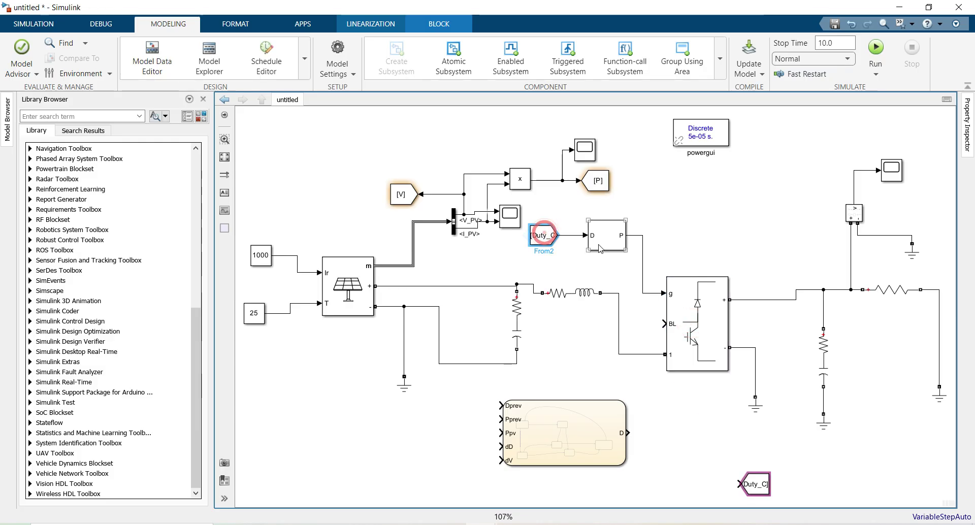
drag(764, 495, 718, 443)
click(670, 437)
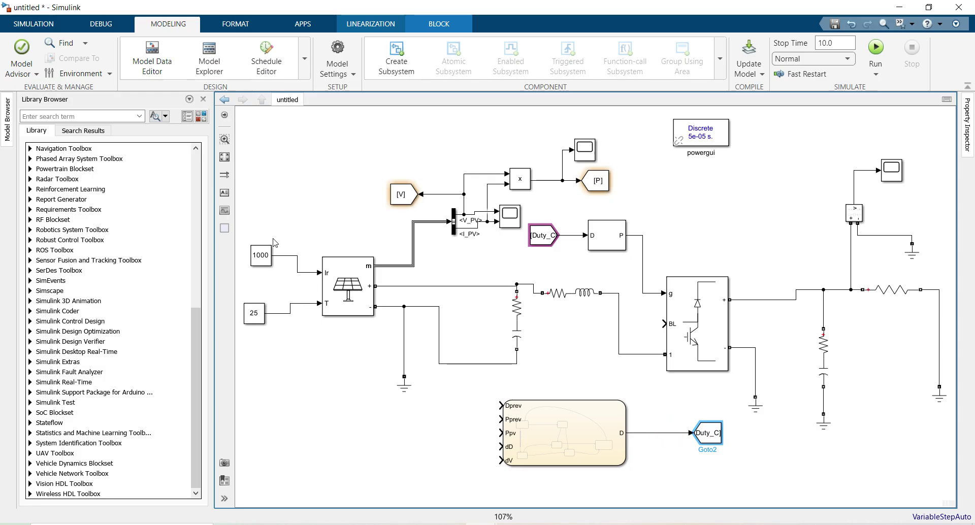
- Add a Unit Delay block from the Simulink Discrete library and place it beside the chart's input ports
click(203, 117)
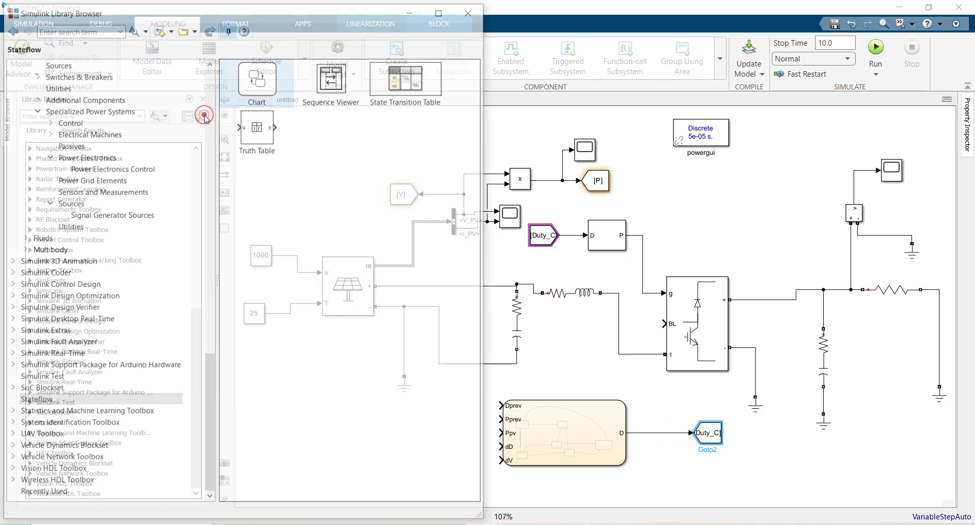
scroll(124, 282, up, 15)
scroll(124, 284, up, 9)
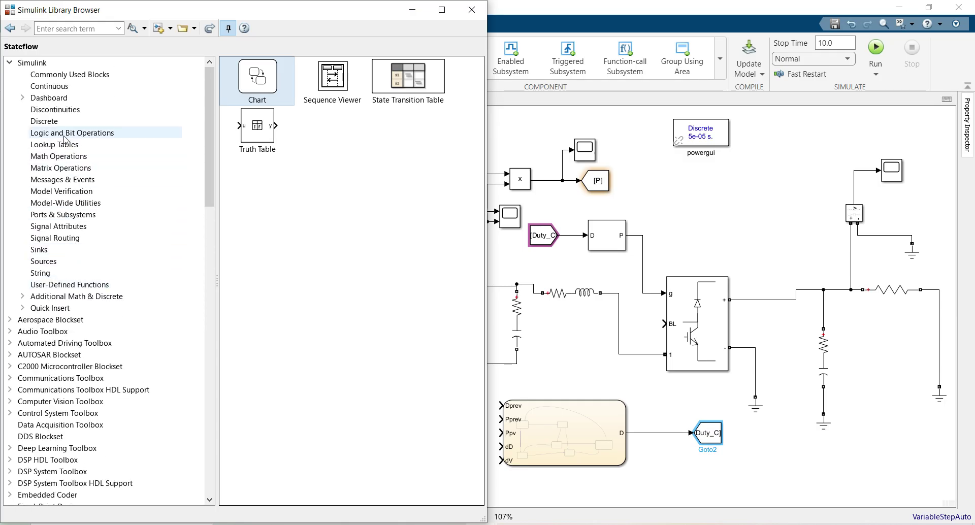
click(48, 122)
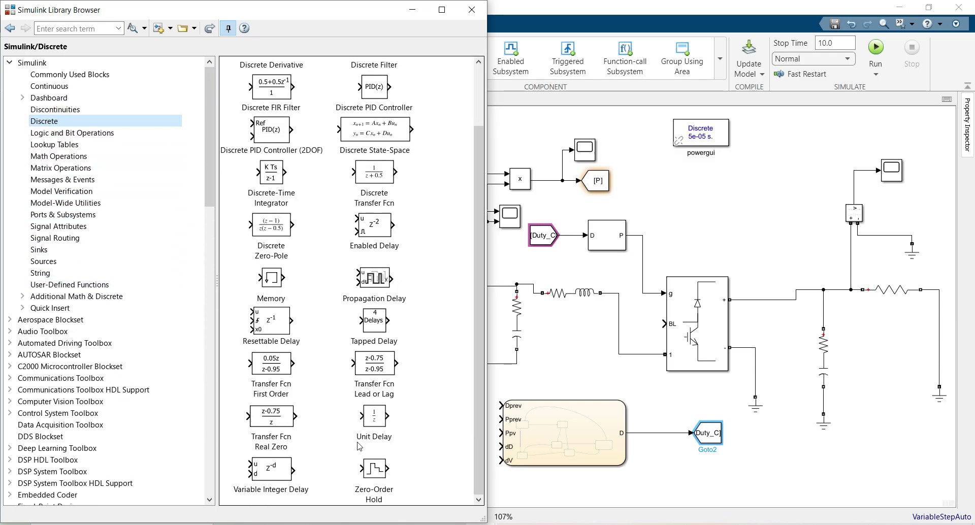
drag(374, 417, 535, 491)
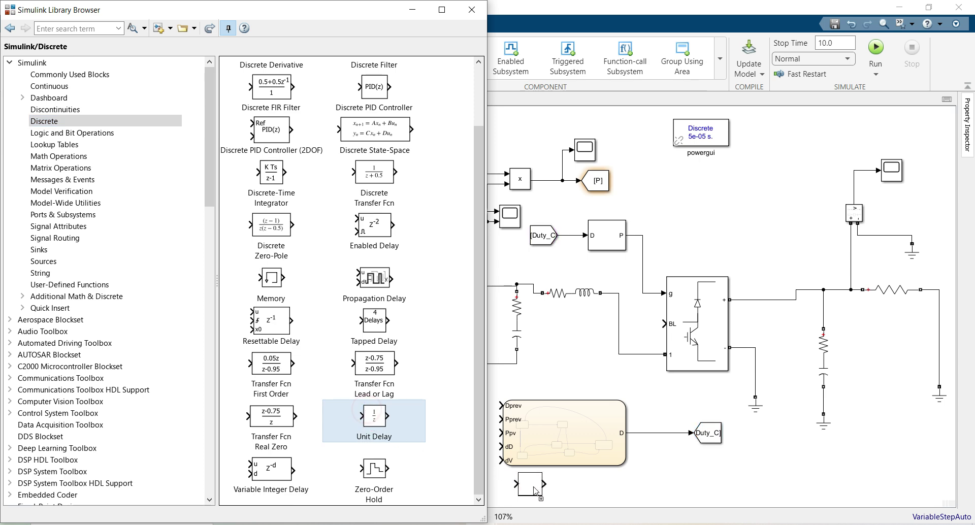
click(472, 10)
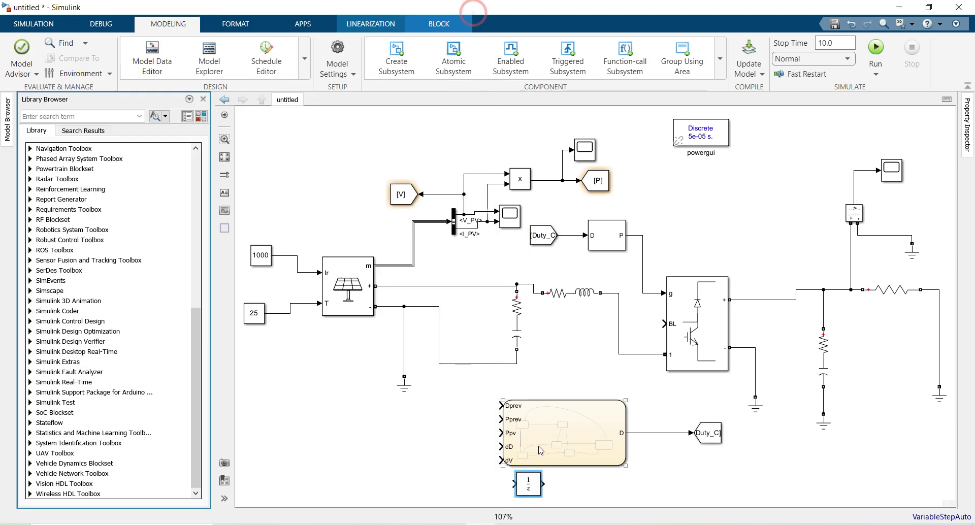
drag(528, 483, 405, 470)
- Stretch the Chart block taller to widen the spacing between its input ports
click(548, 460)
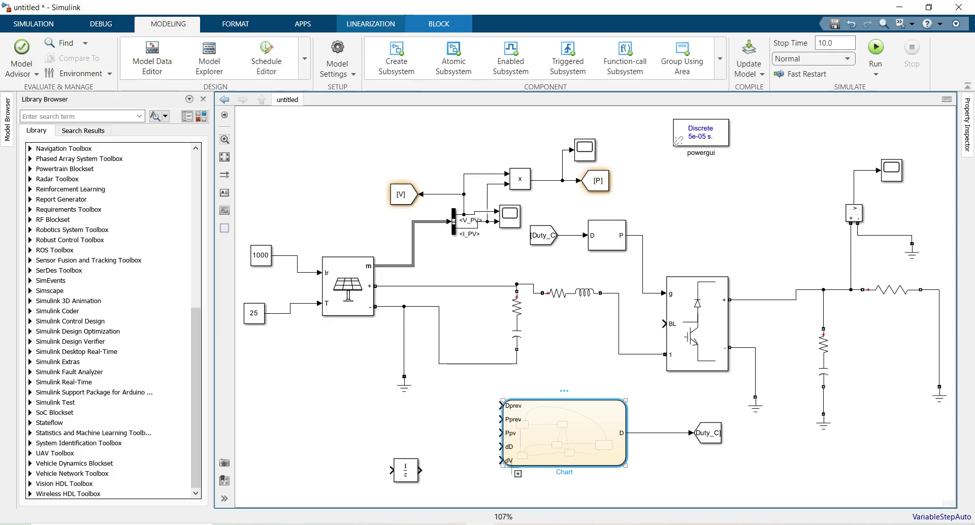
drag(626, 466, 625, 446)
click(685, 452)
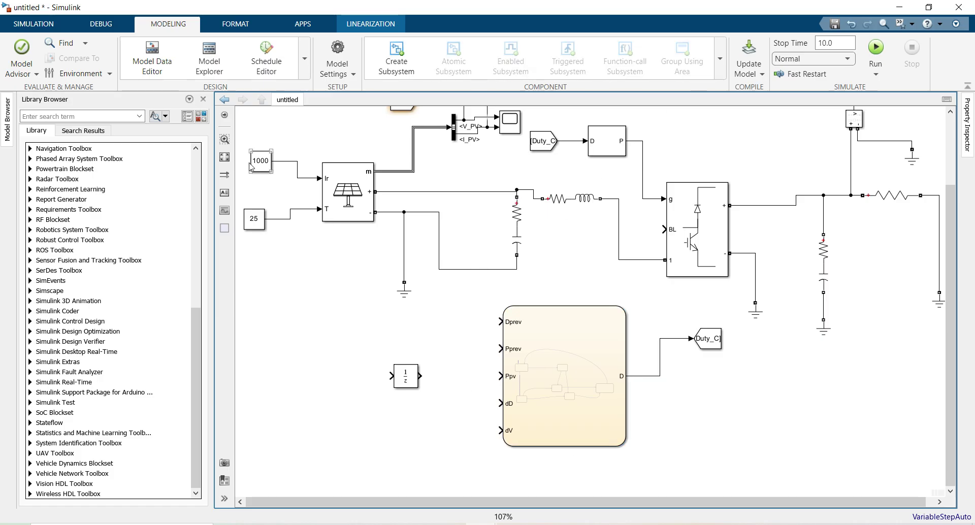
- Feed the chart's output D back through the Unit Delay into its Dprev input
click(225, 157)
mouse_move(430, 438)
mouse_down()
mouse_move(473, 388)
mouse_move(508, 385)
mouse_move(445, 363)
mouse_move(534, 356)
mouse_move(646, 435)
mouse_up()
click(441, 432)
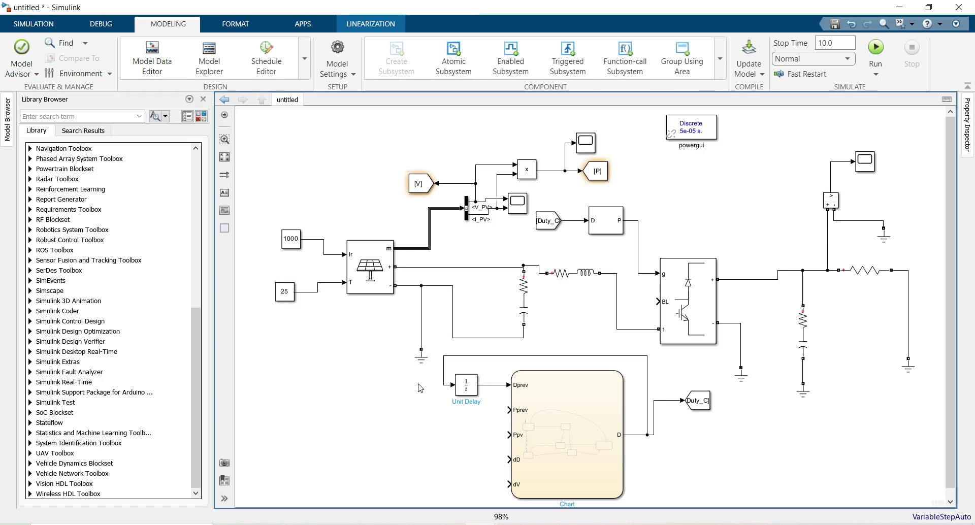
- Insert a From block beside the chart and connect it to the Ppv input
click(598, 174)
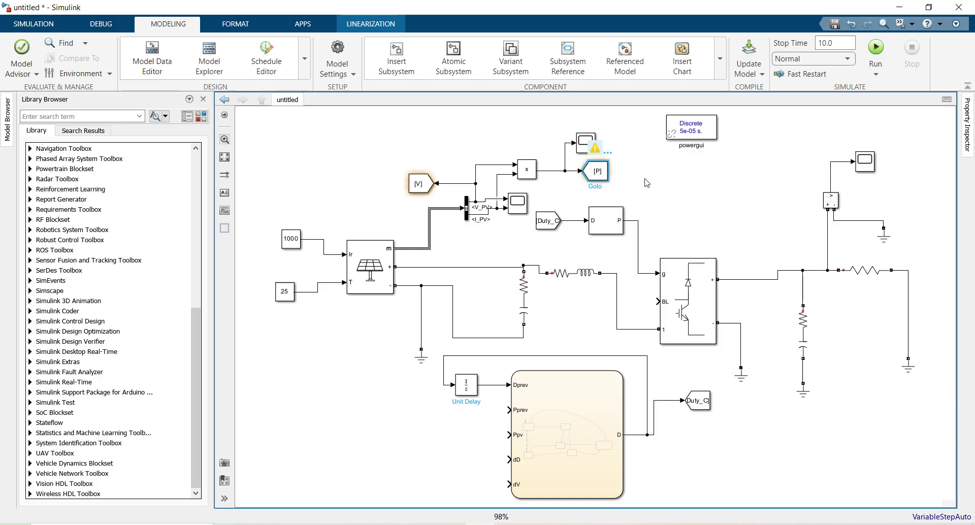
double_click(331, 419)
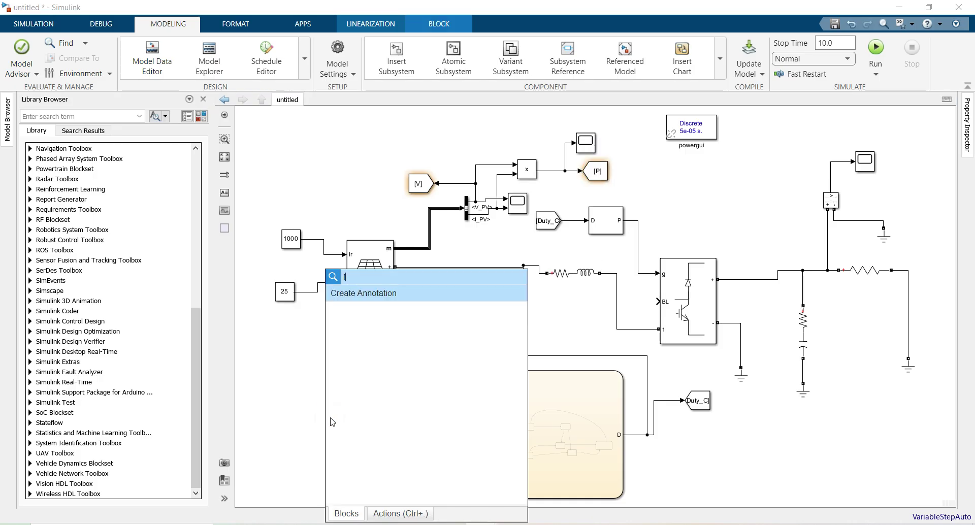
text(from)
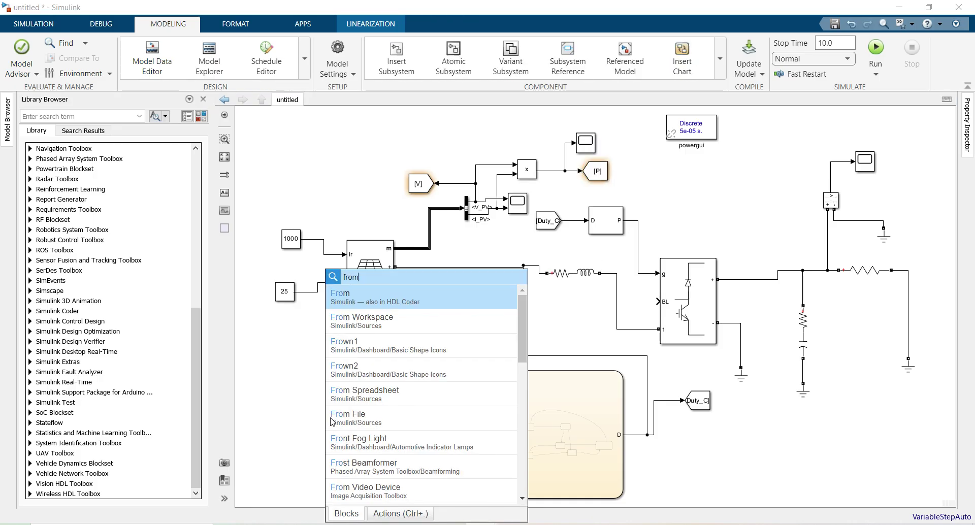
click(353, 303)
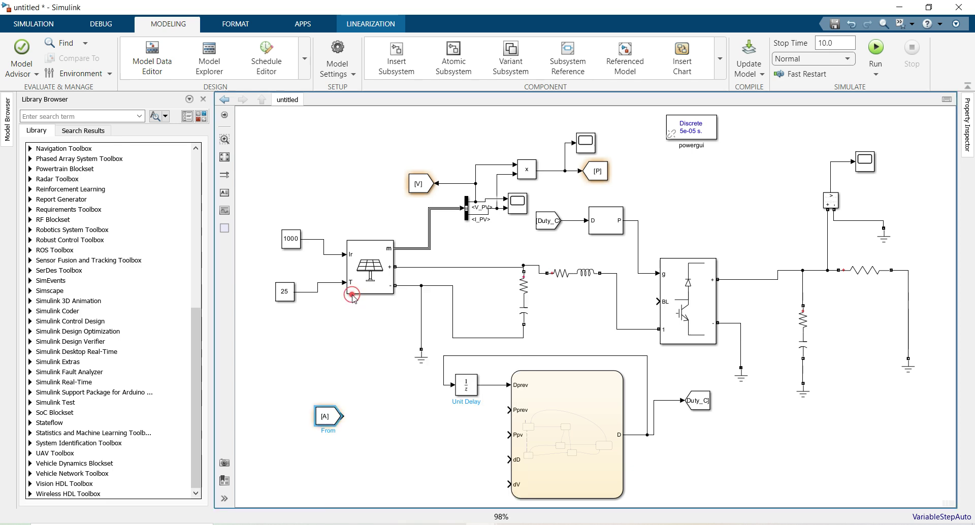
drag(328, 418, 431, 448)
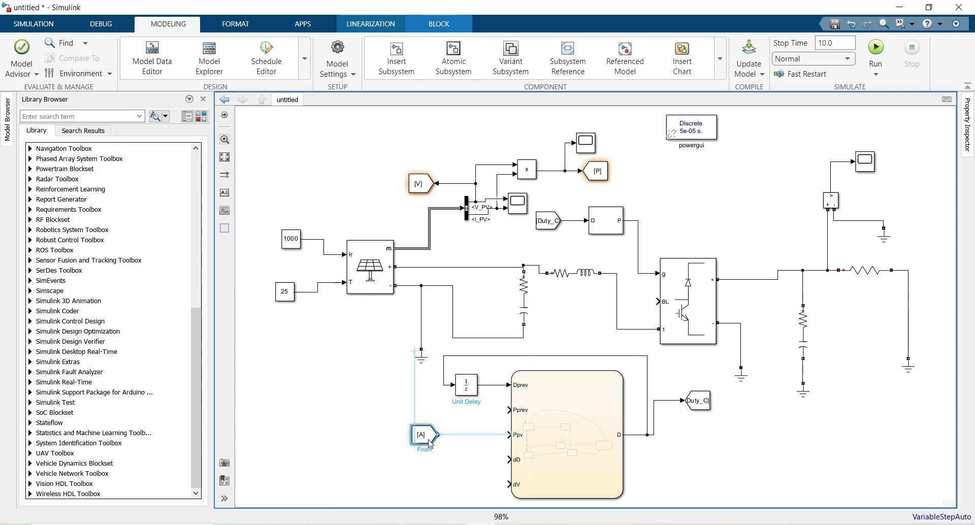
click(460, 435)
- Set the Goto tag of the From block feeding Ppv to P
click(420, 435)
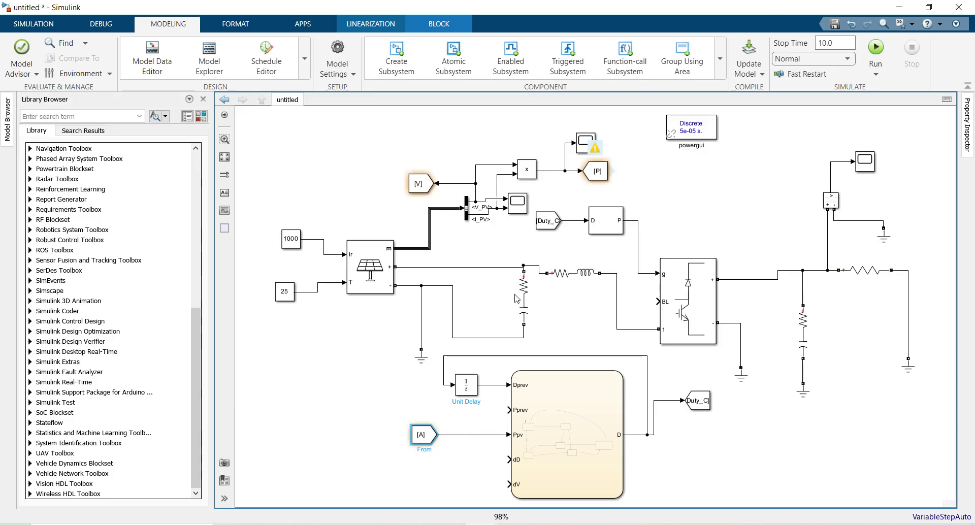
double_click(420, 435)
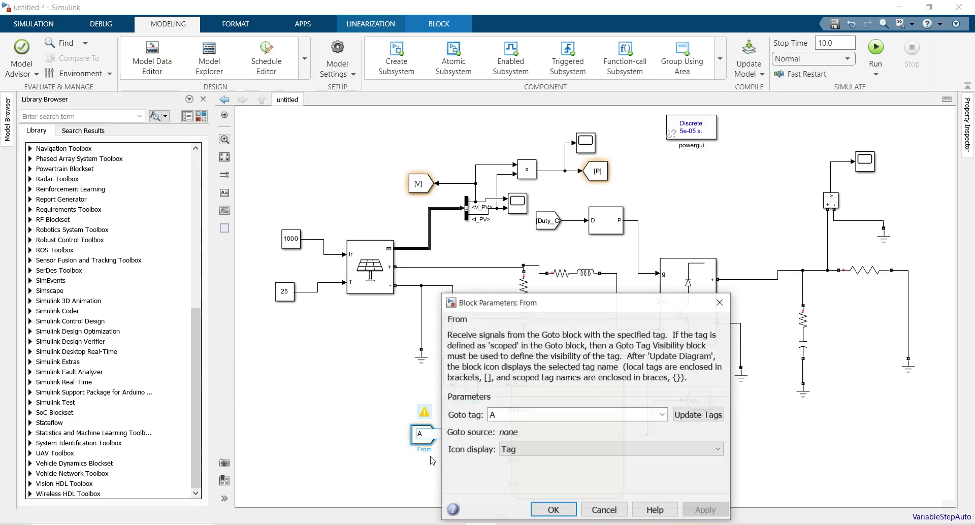
click(662, 415)
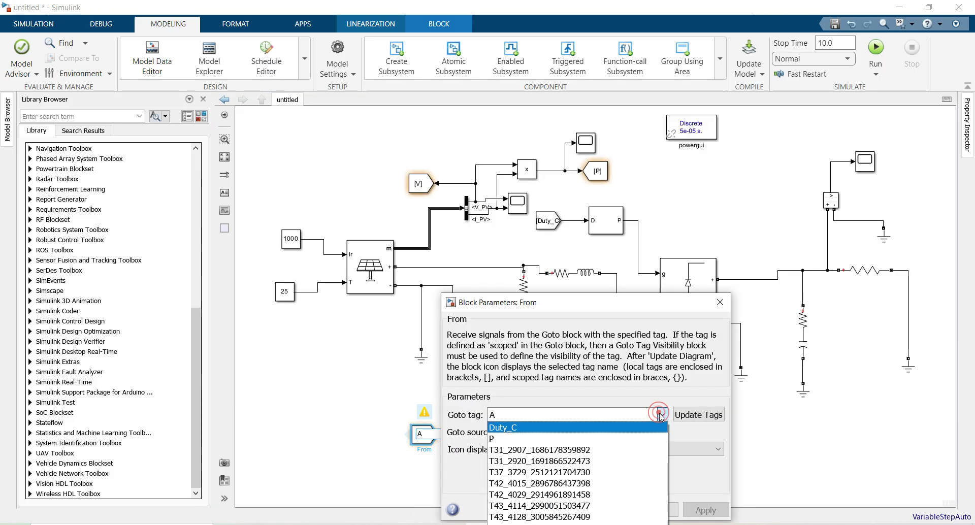
click(507, 438)
click(552, 509)
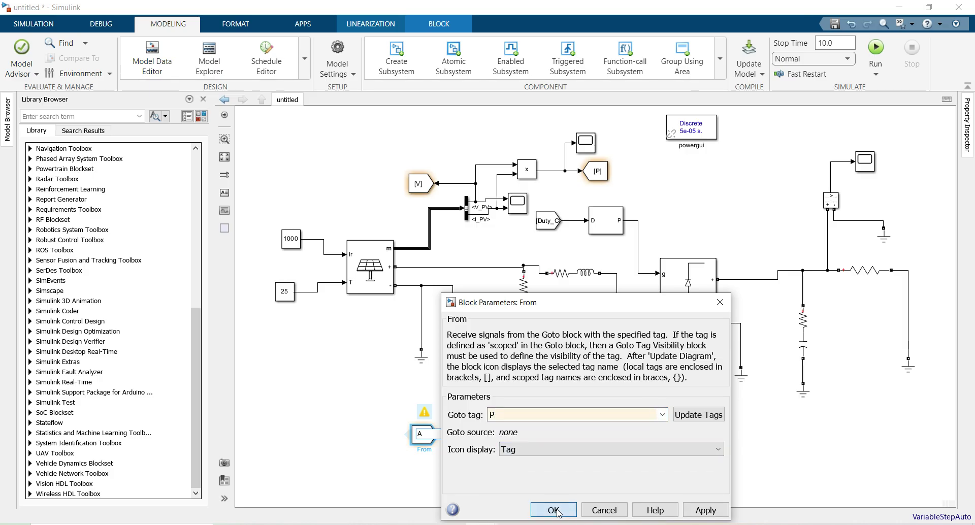
click(358, 434)
click(416, 436)
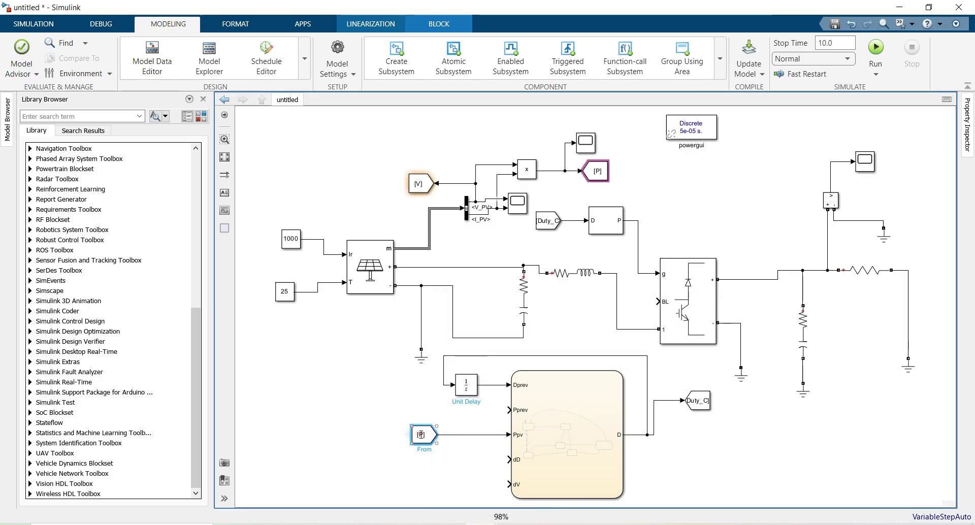
- Add a second Unit Delay and route the P signal through it into the chart's Pprev input
click(316, 382)
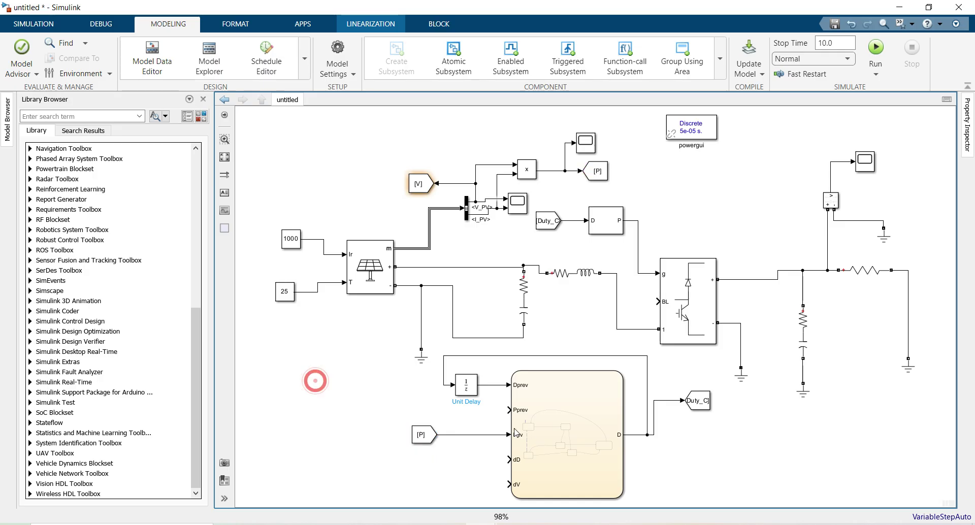
mouse_move(472, 395)
mouse_down()
mouse_move(472, 420)
mouse_move(453, 410)
mouse_move(447, 435)
mouse_move(482, 409)
mouse_move(508, 411)
mouse_up()
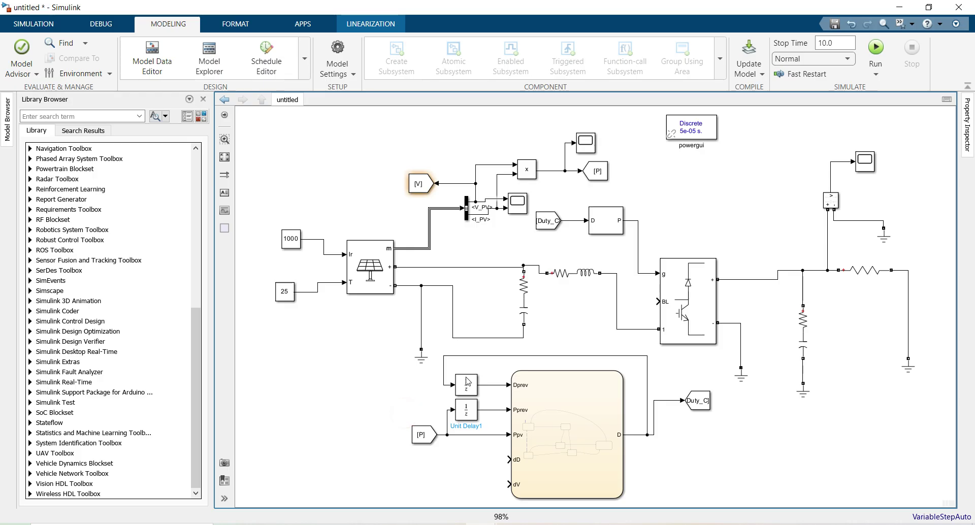
- Open the chart and add the line dV=Vpv-Vprev to the calculate state
click(528, 483)
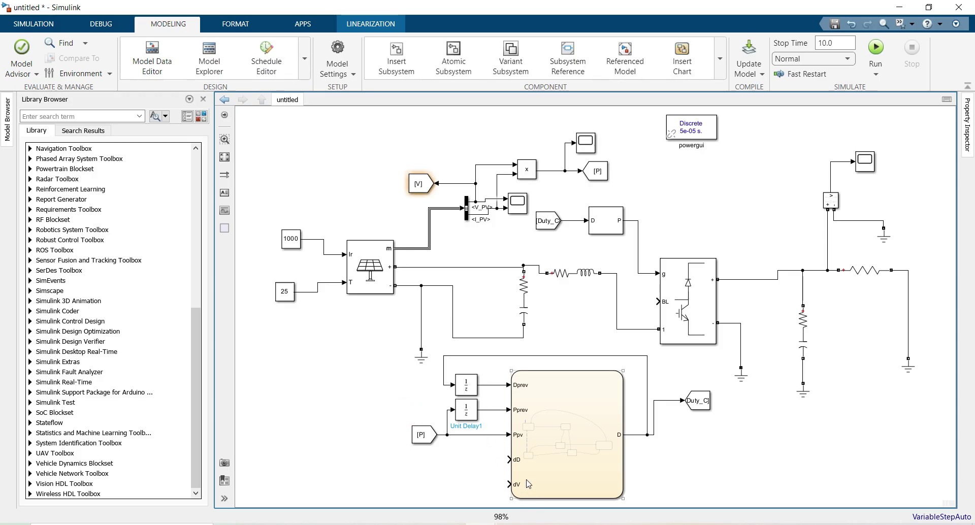
double_click(542, 447)
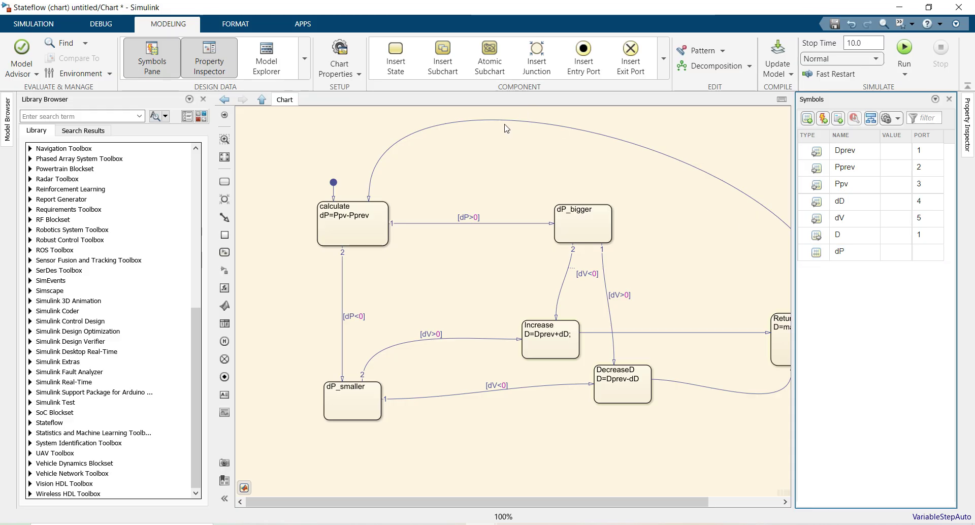
click(338, 218)
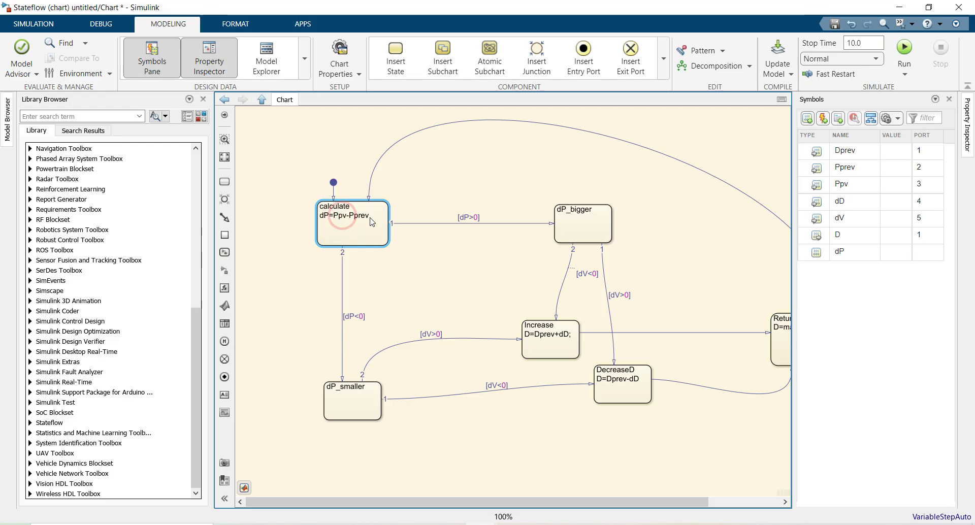
click(369, 213)
click(370, 213)
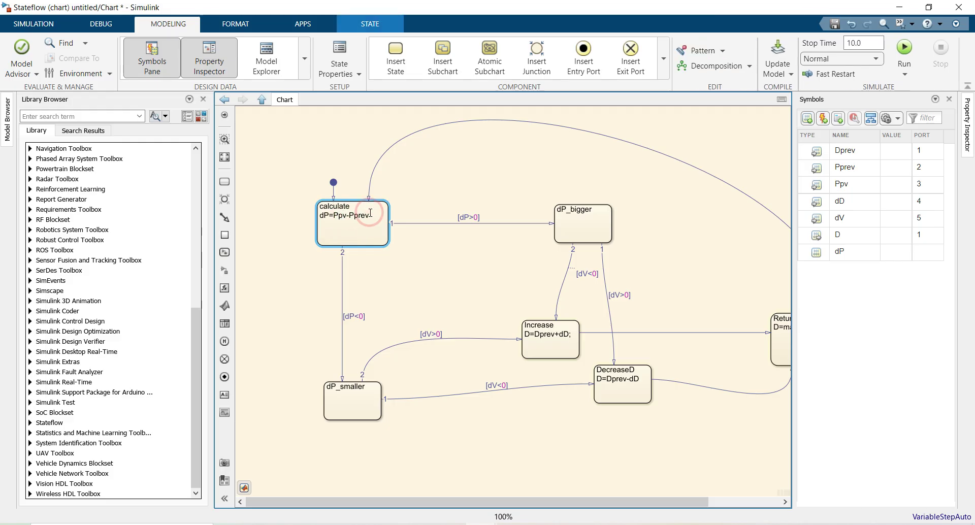
key(Return)
text(d)
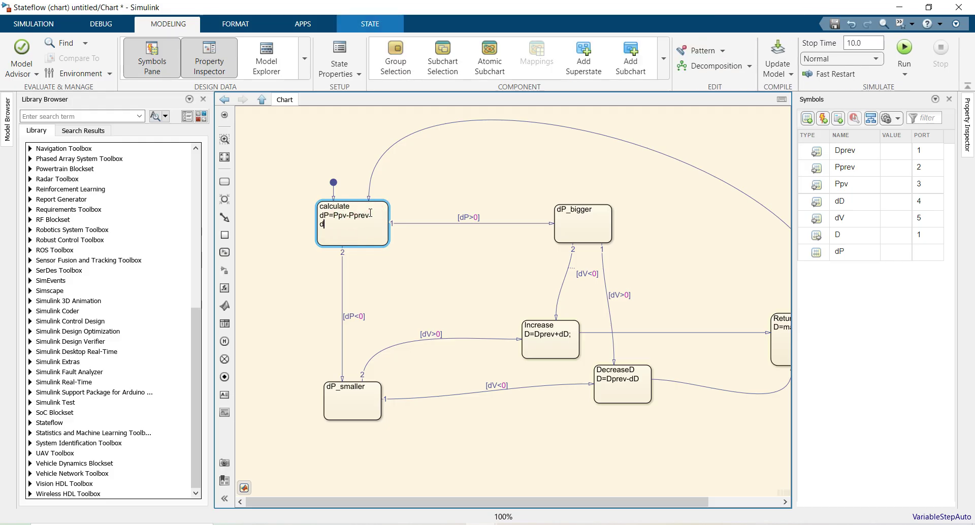
text(V=Vpv-P)
click(313, 279)
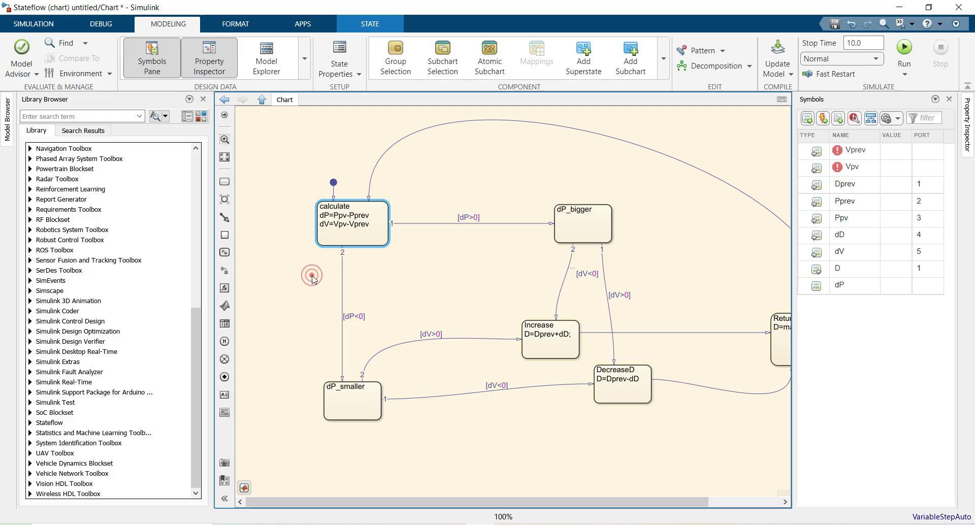
- Resolve the undefined symbols Vprev and Vpv, and return to the top-level model
click(838, 153)
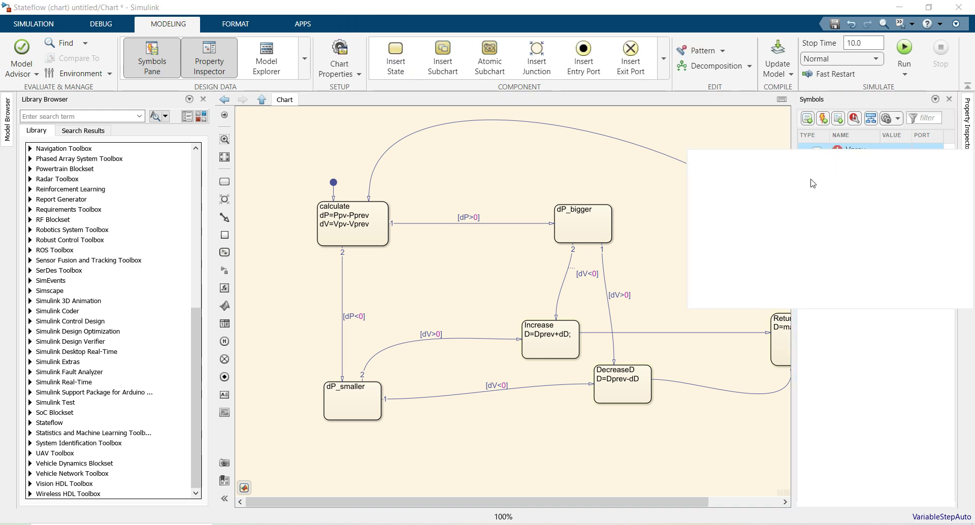
click(710, 128)
click(854, 118)
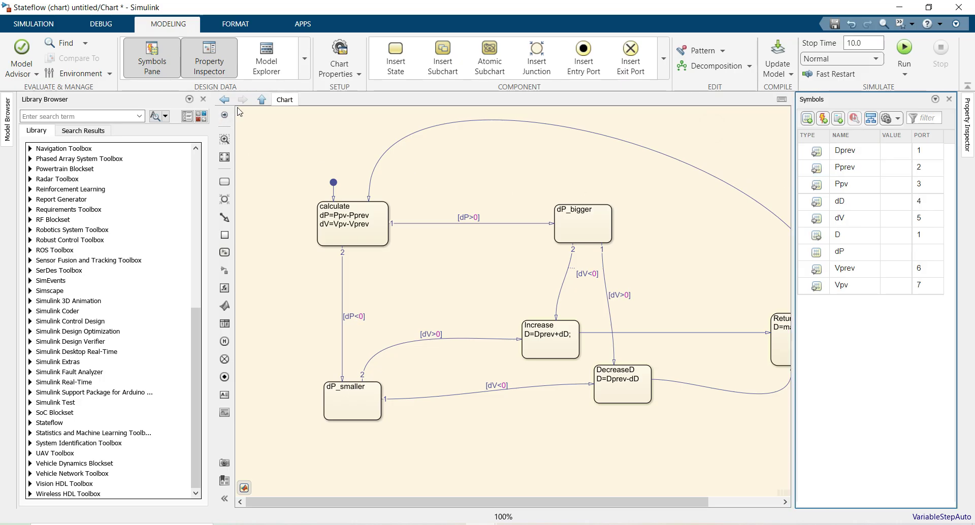
click(262, 100)
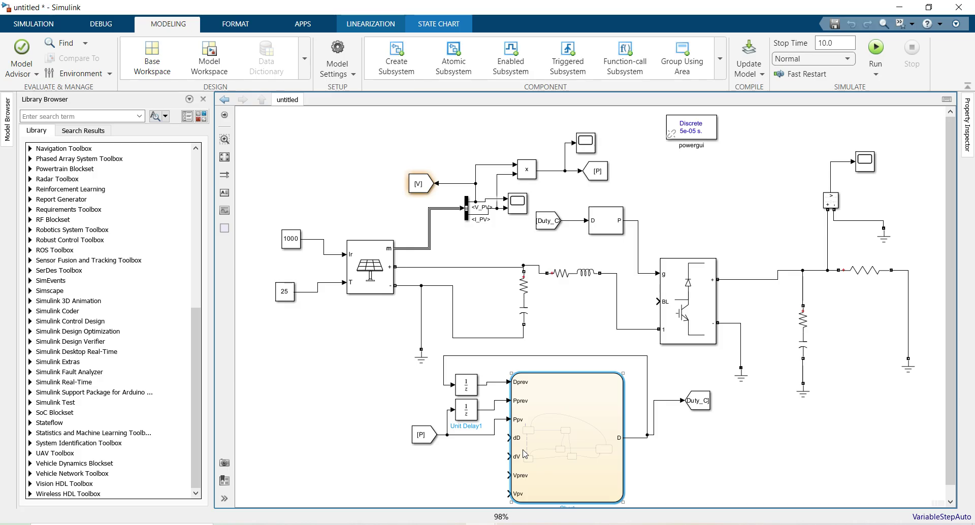
click(518, 415)
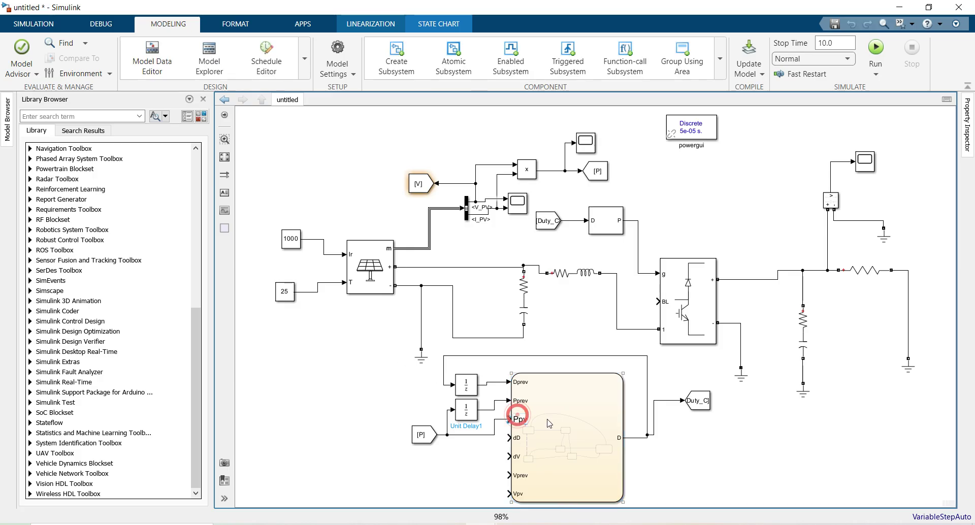
- Open the chart, change symbol dV from input to local data, and return to the top-level model
click(566, 418)
double_click(568, 419)
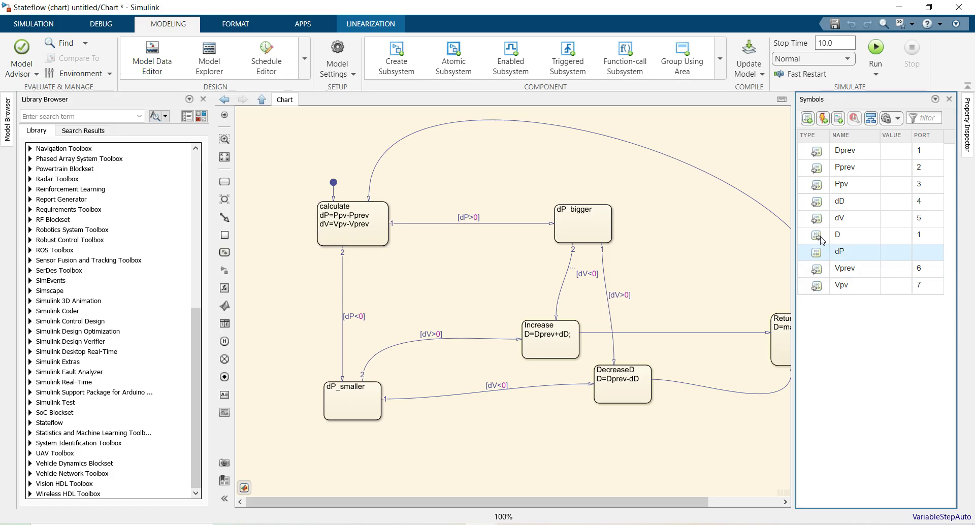
click(816, 218)
click(836, 245)
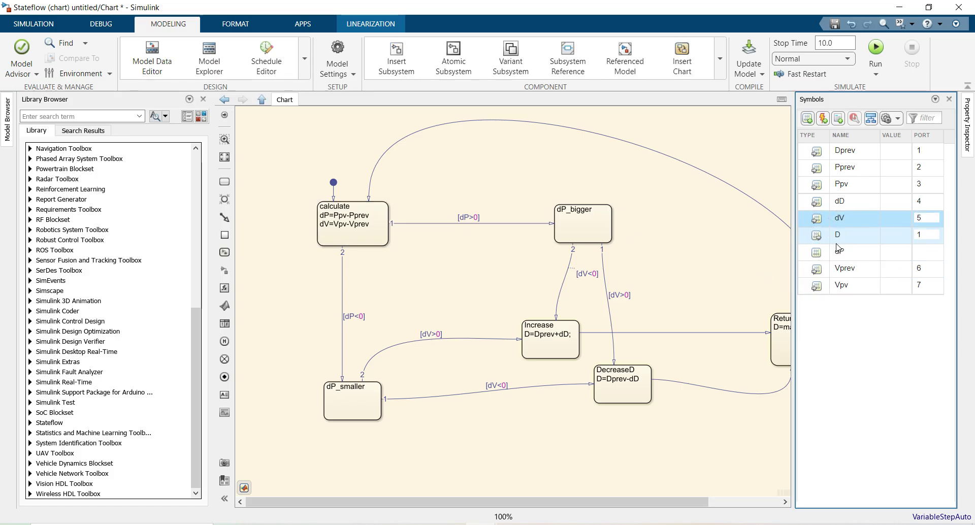
click(350, 224)
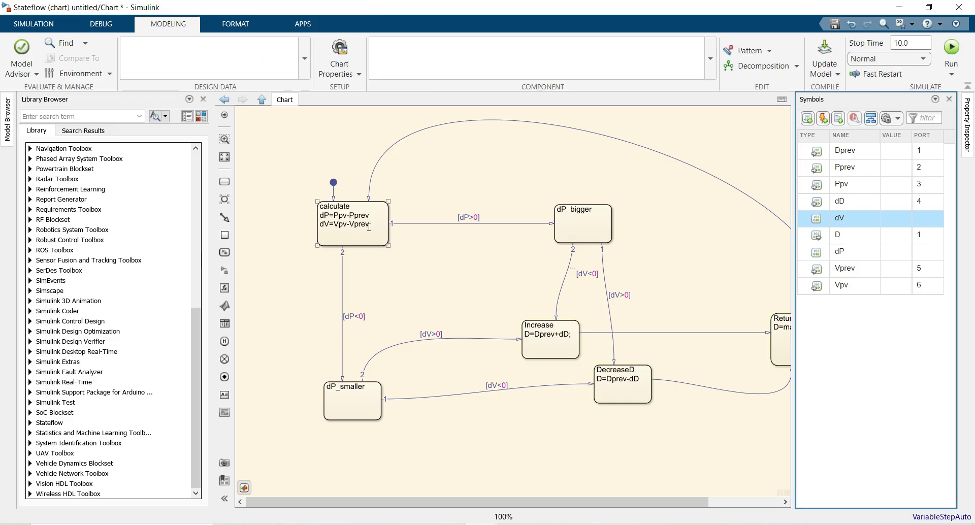
click(261, 100)
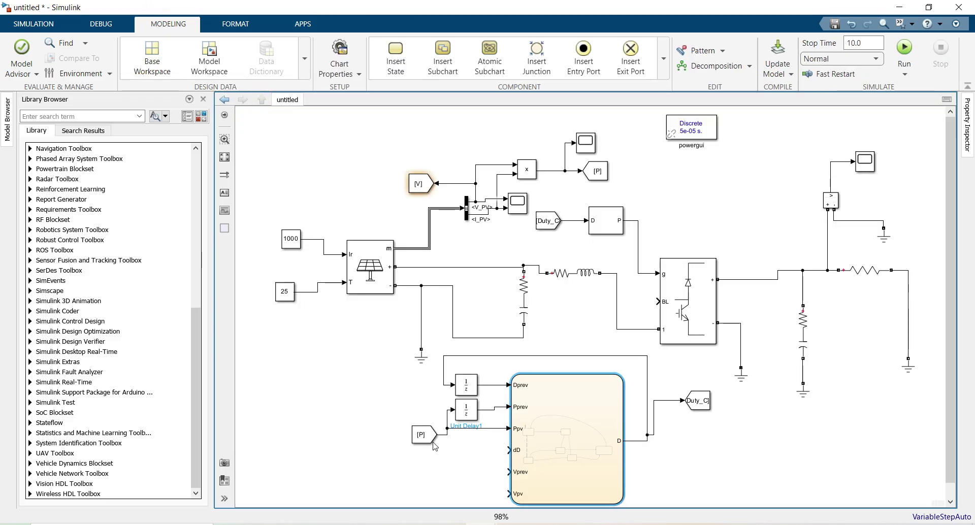
- Feed the chart's Vpv input from a new From block with tag V, and route that signal through a copied Unit Delay into Vprev
click(335, 446)
text(fr)
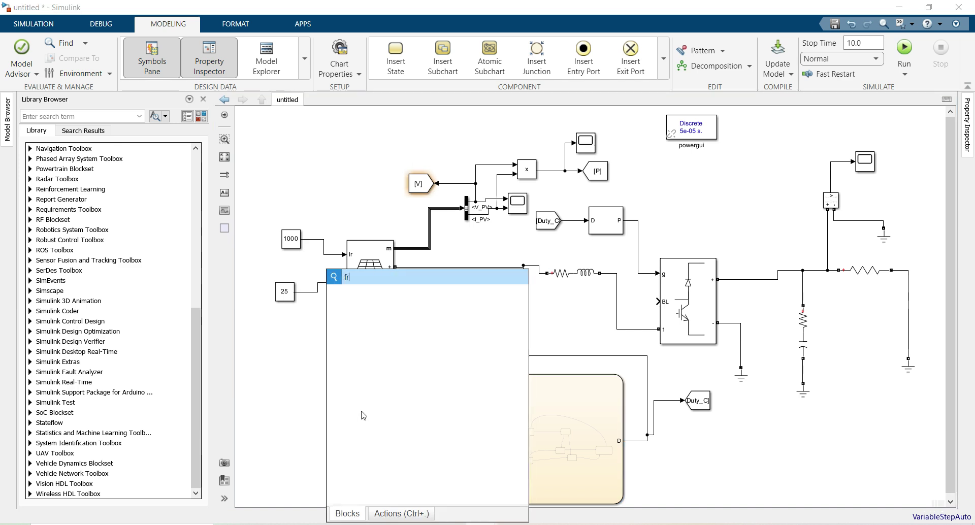
key(Return)
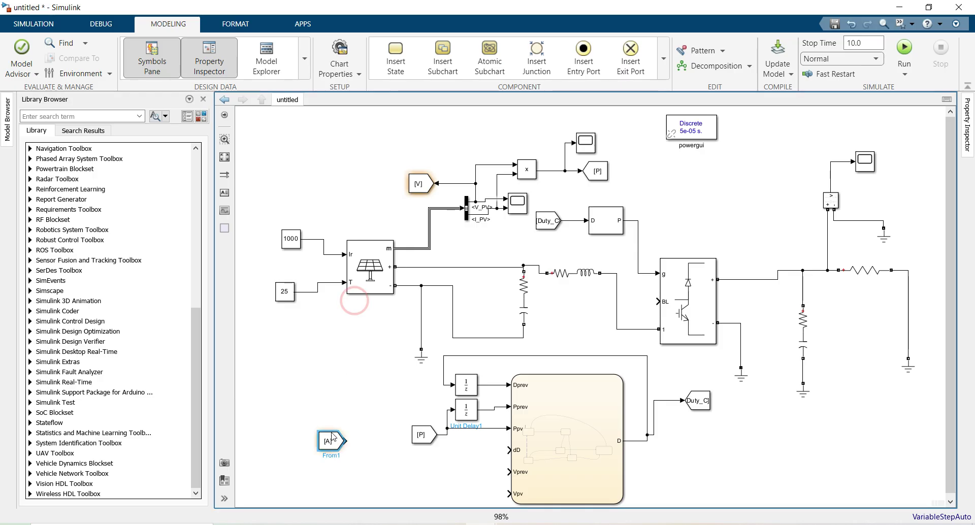
drag(338, 450, 449, 497)
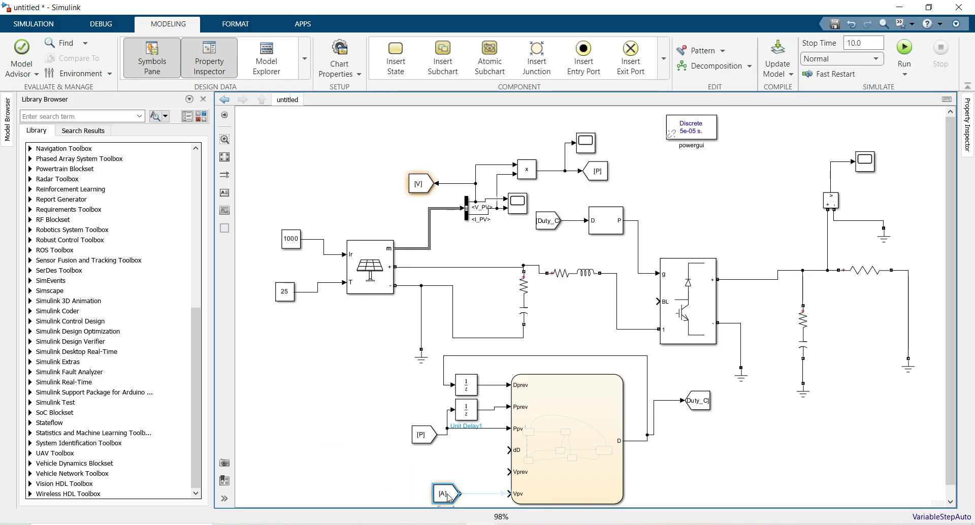
click(442, 491)
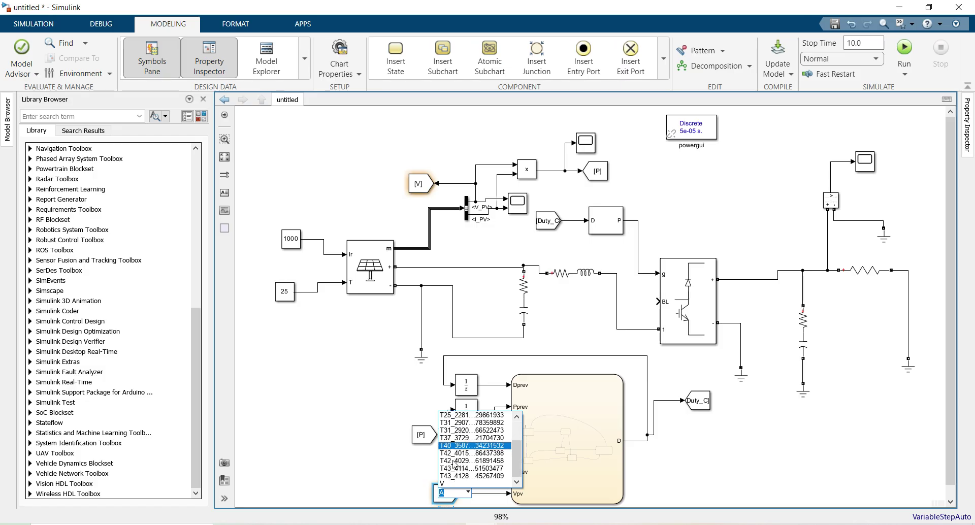
text(V)
key(Return)
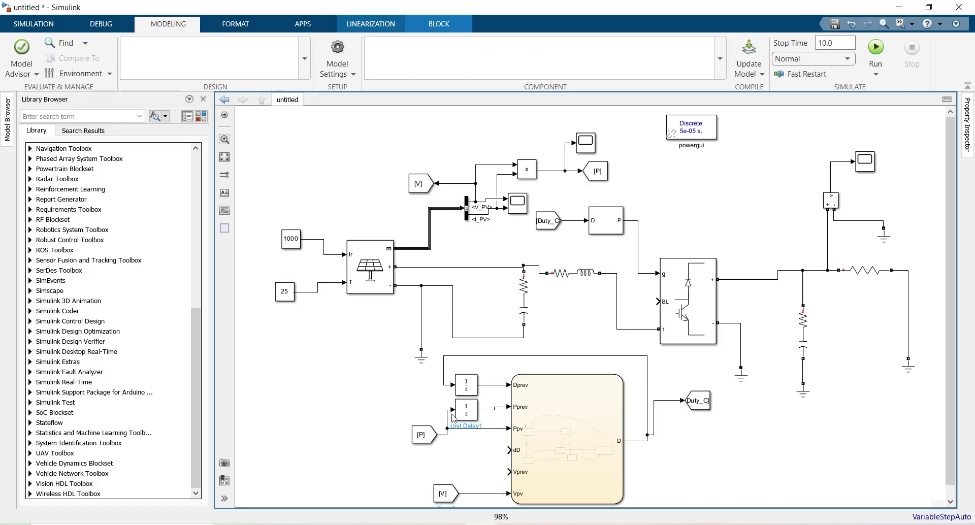
drag(468, 410, 467, 493)
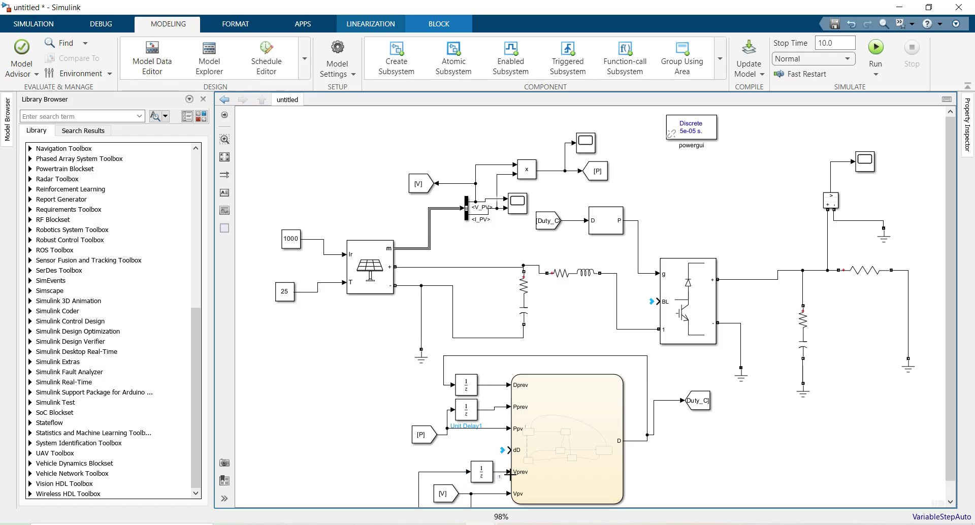
- Copy the temperature Constant block, connect the copy to the chart's dD input, and set its value to 0.001
drag(286, 295, 507, 449)
drag(388, 453, 357, 448)
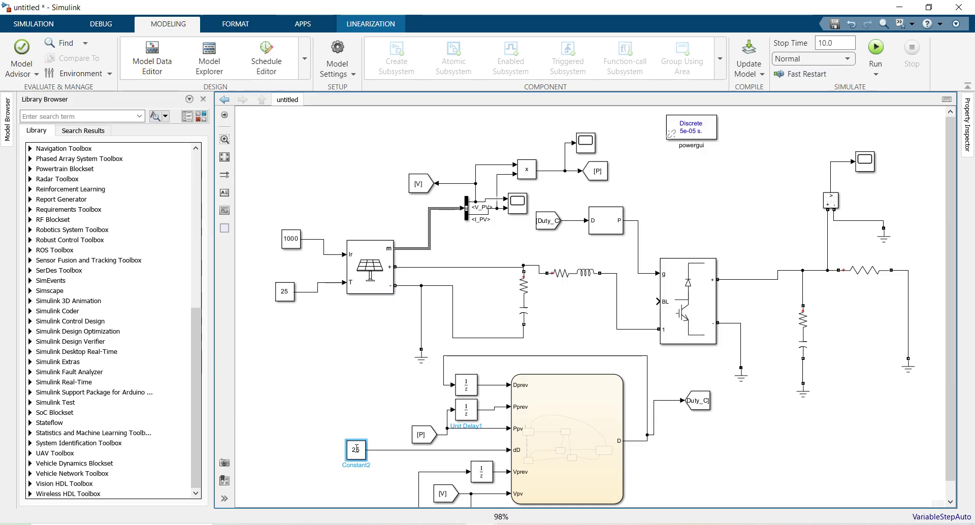
double_click(357, 449)
text(0.001)
click(485, 510)
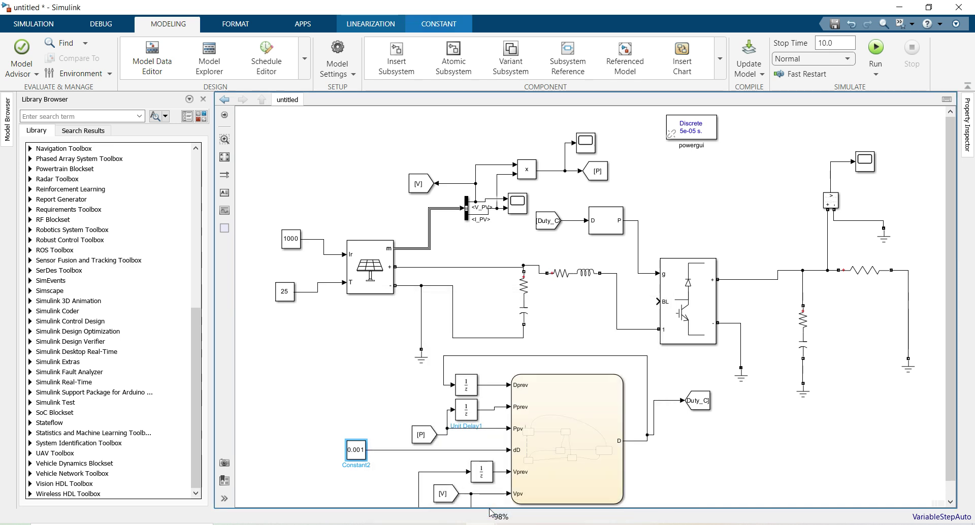
double_click(560, 434)
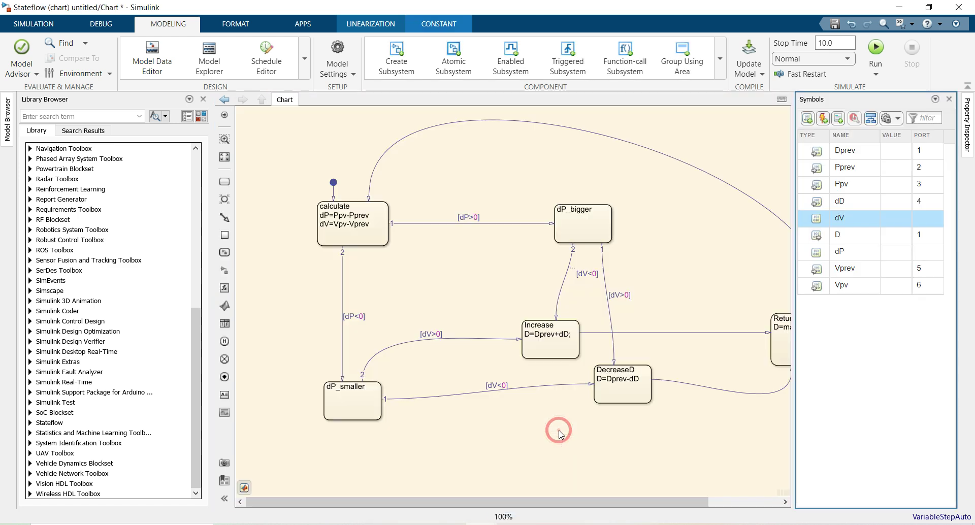
click(356, 213)
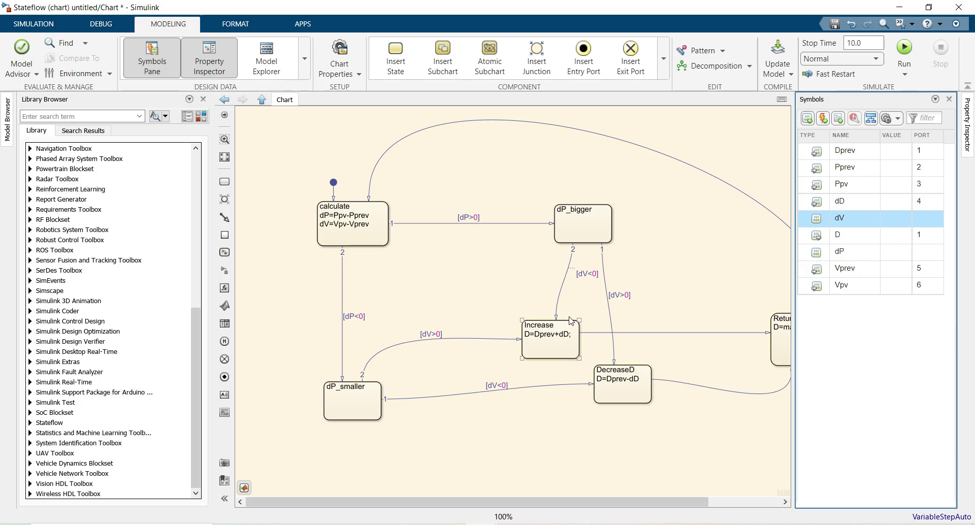
click(563, 229)
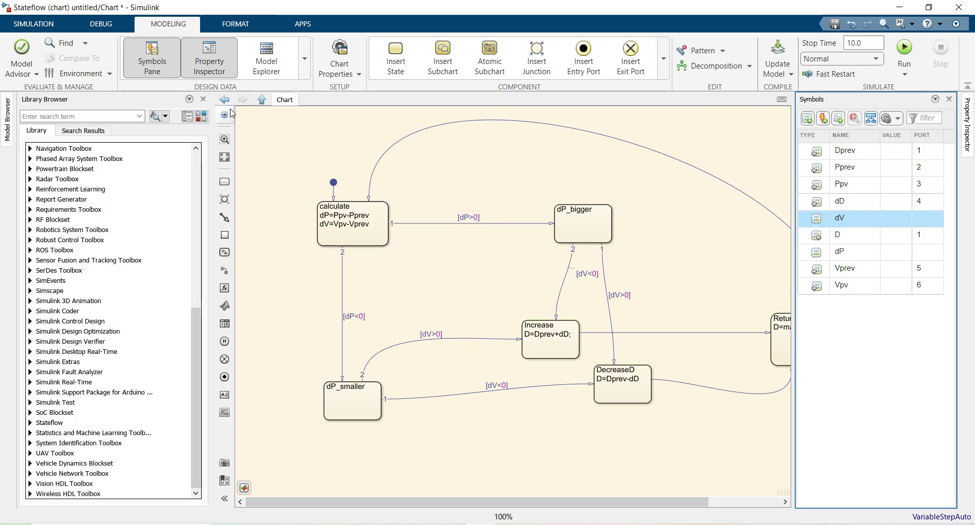
click(262, 100)
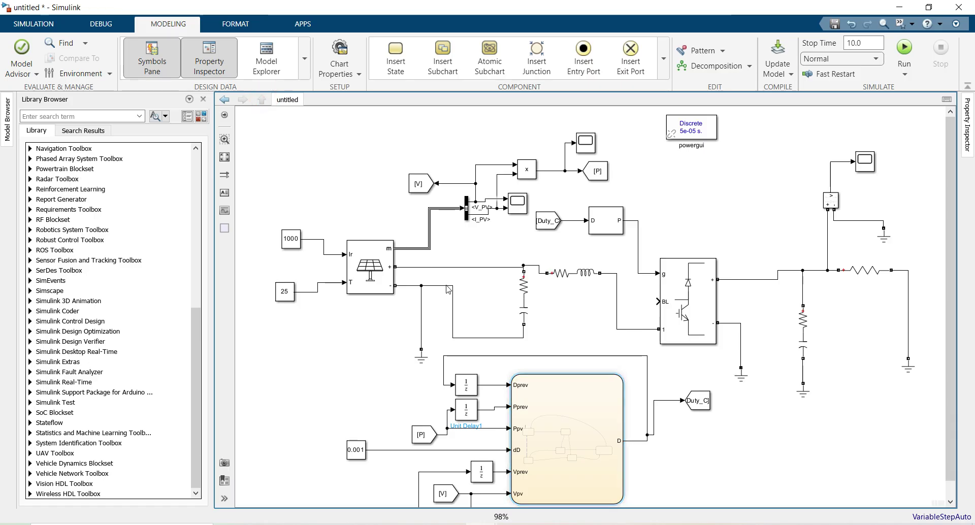
- Set the initial value of the chart's output D to 0.5 and return to the top-level model
double_click(553, 417)
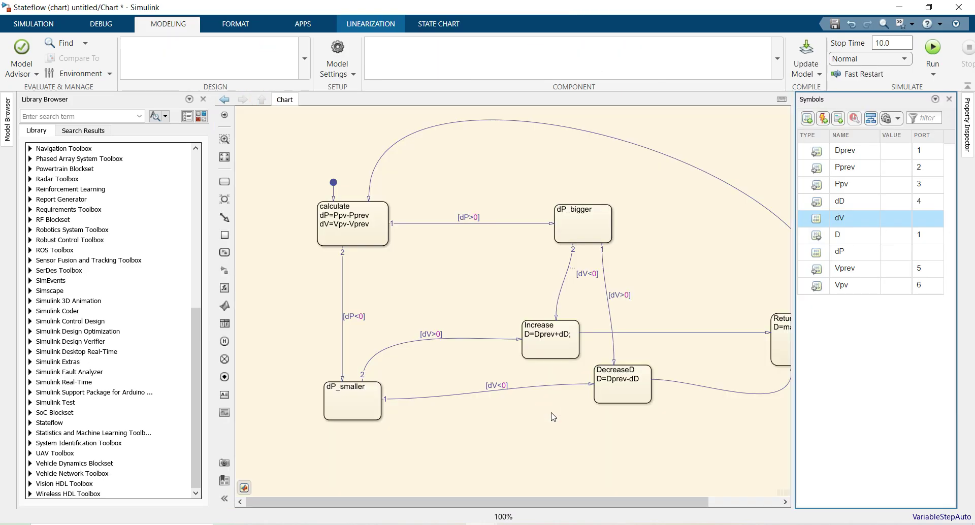
right_click(829, 237)
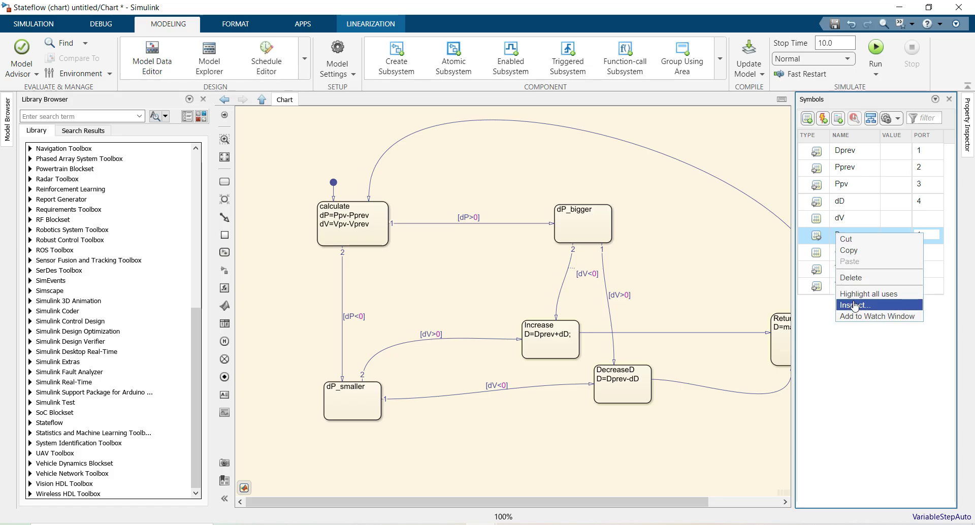
click(854, 305)
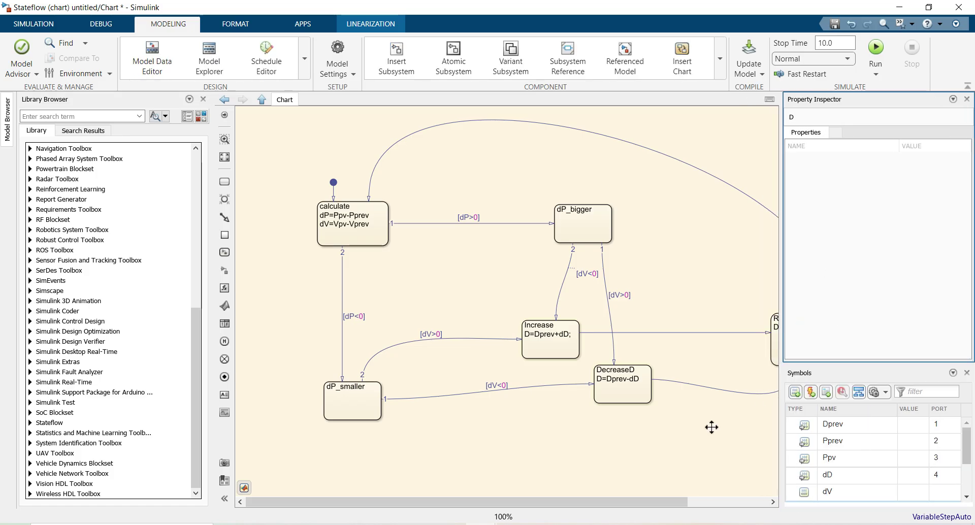
click(886, 207)
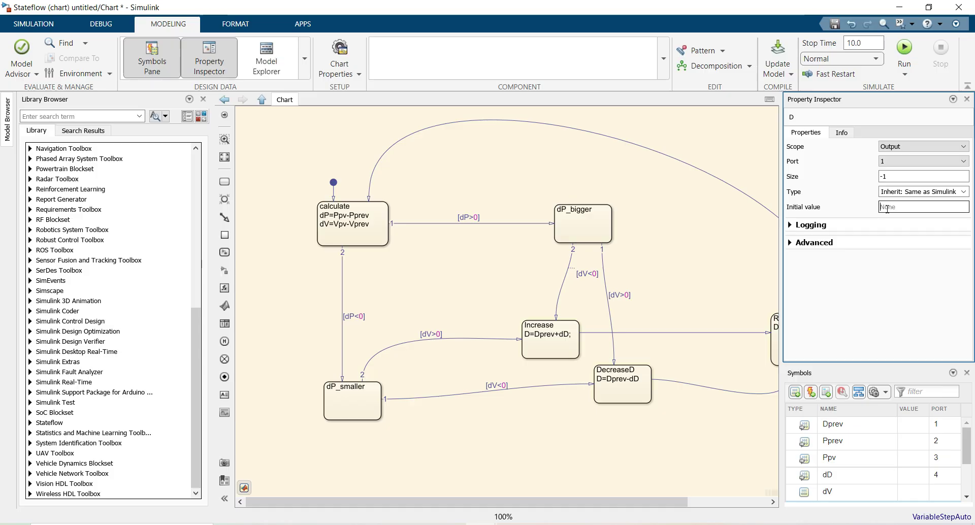
text(0.5)
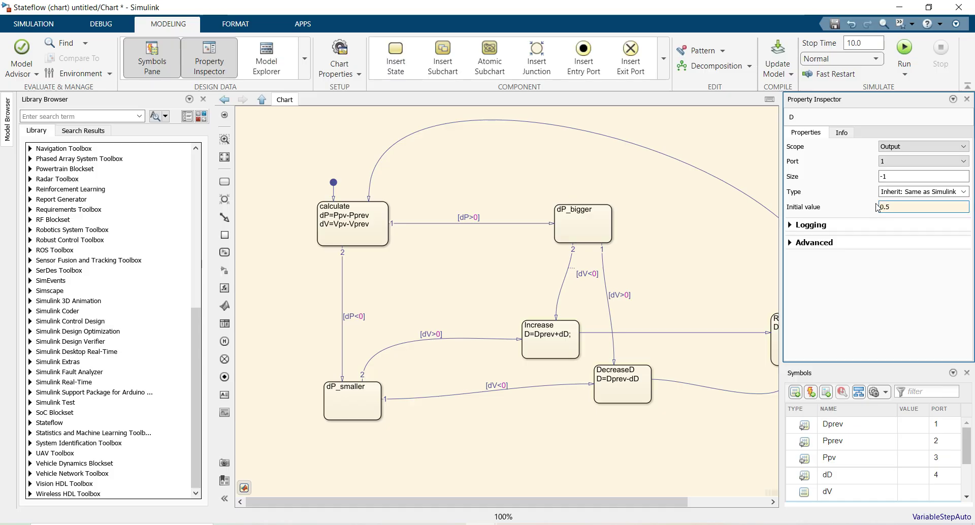
click(966, 100)
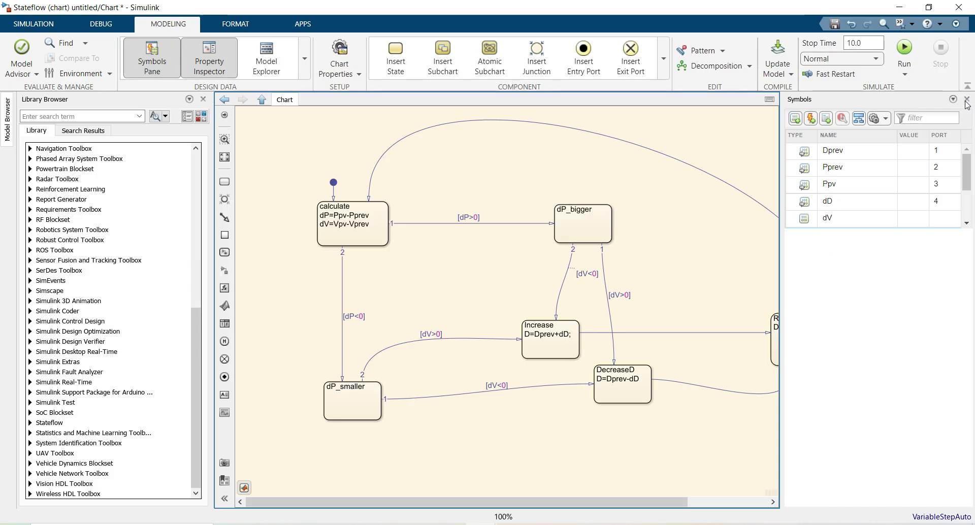
click(272, 170)
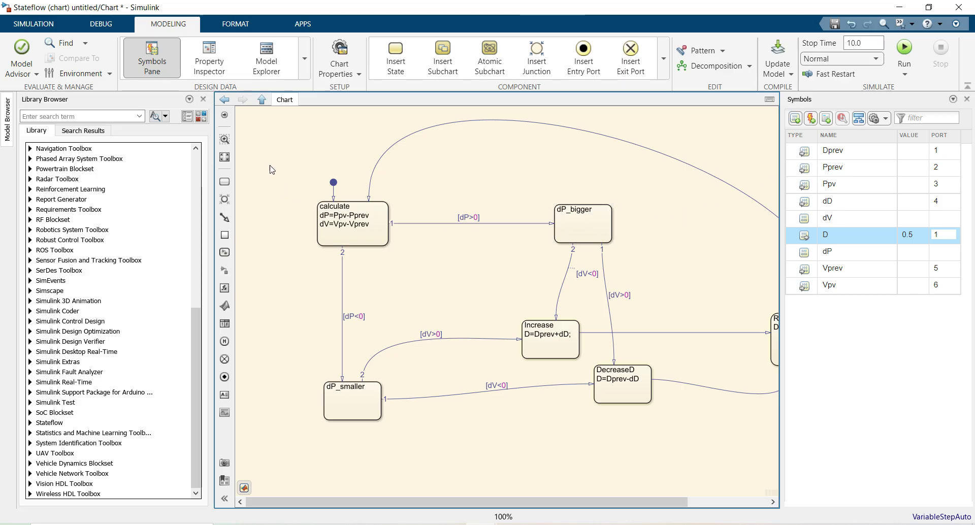
click(35, 24)
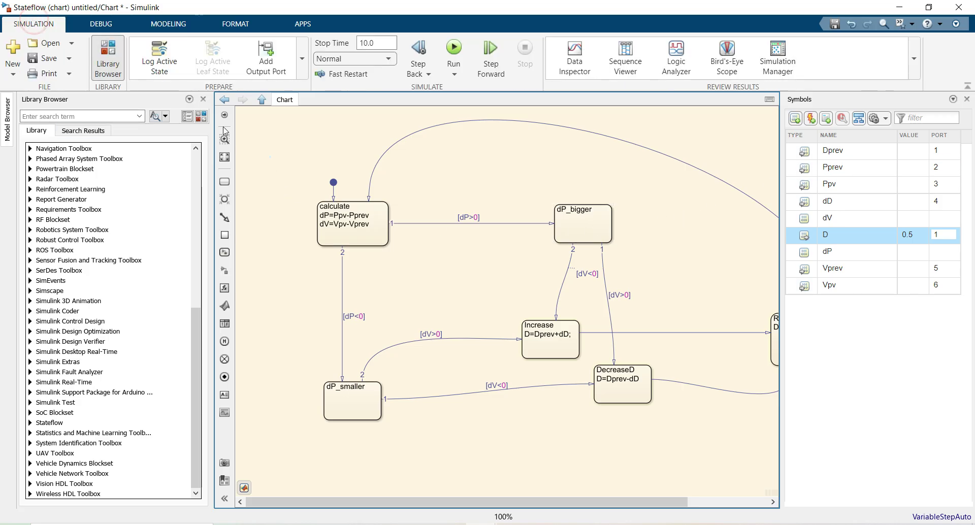
click(967, 101)
click(262, 101)
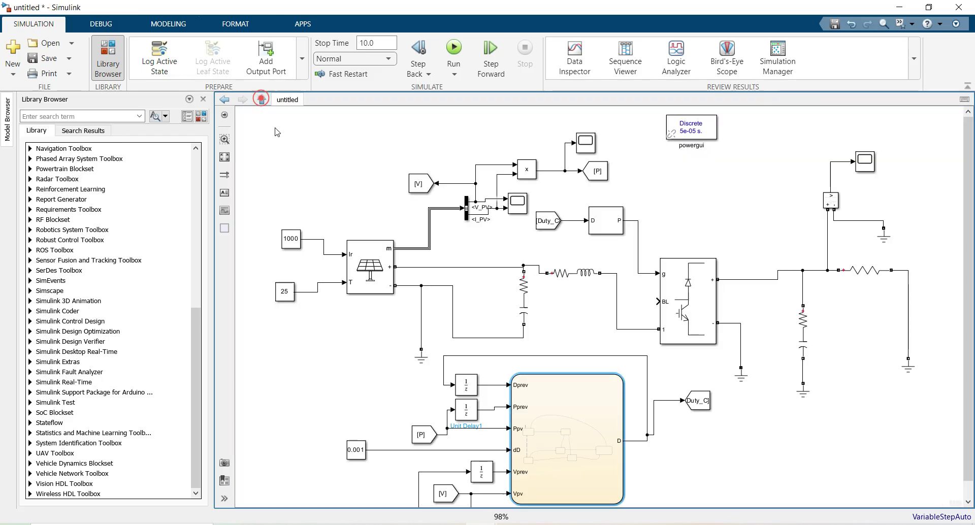
- Open the PV Array parameters and reduce the irradiances for its characteristic curves to 1000 W/m2 only
click(358, 266)
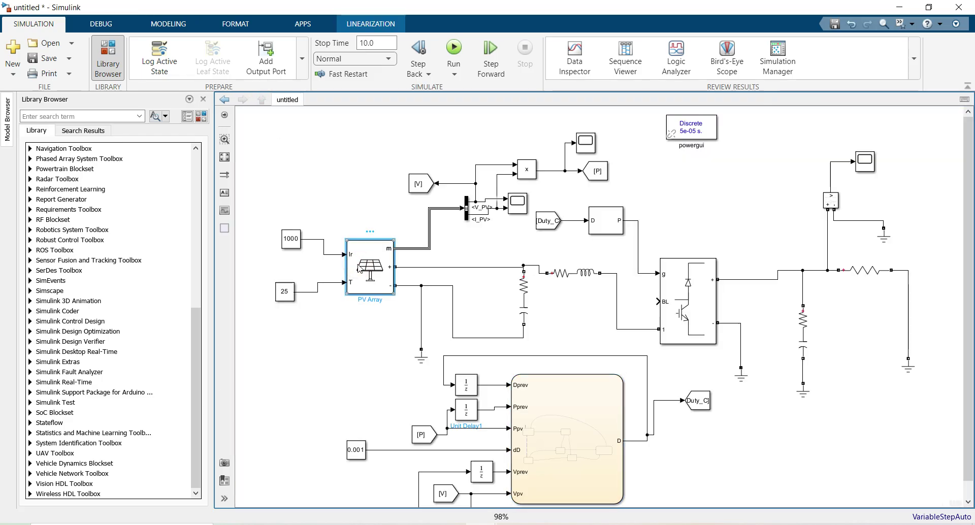
double_click(358, 268)
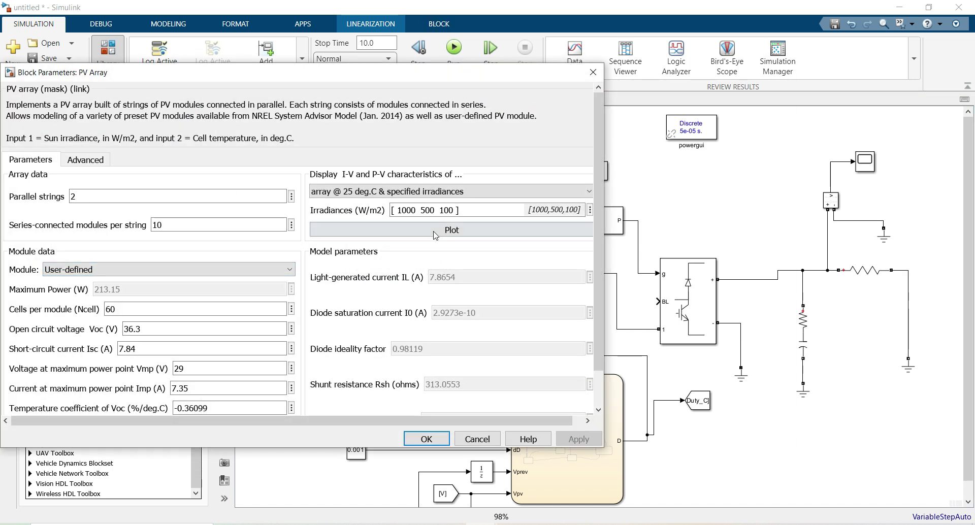
click(452, 209)
click(452, 208)
key(Delete)
key(Delete)
key(Delete)
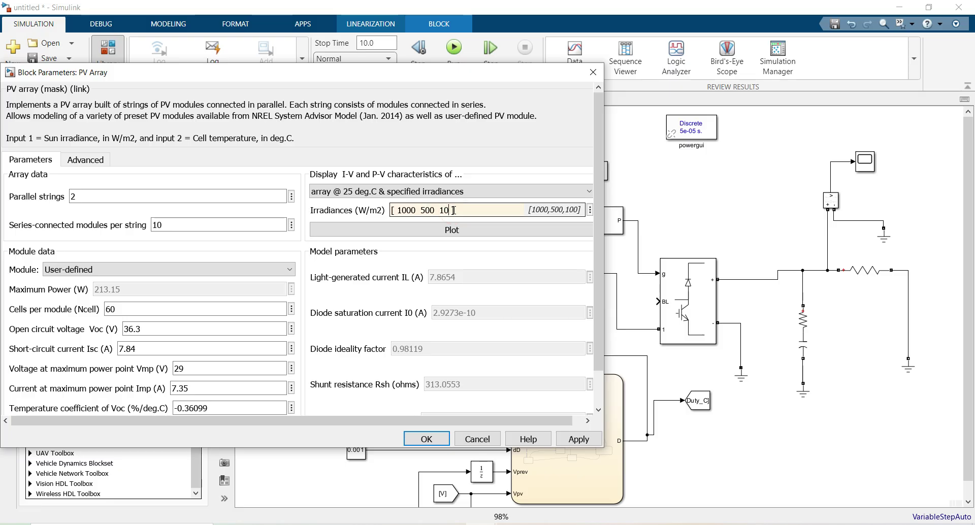
key(BackSpace)
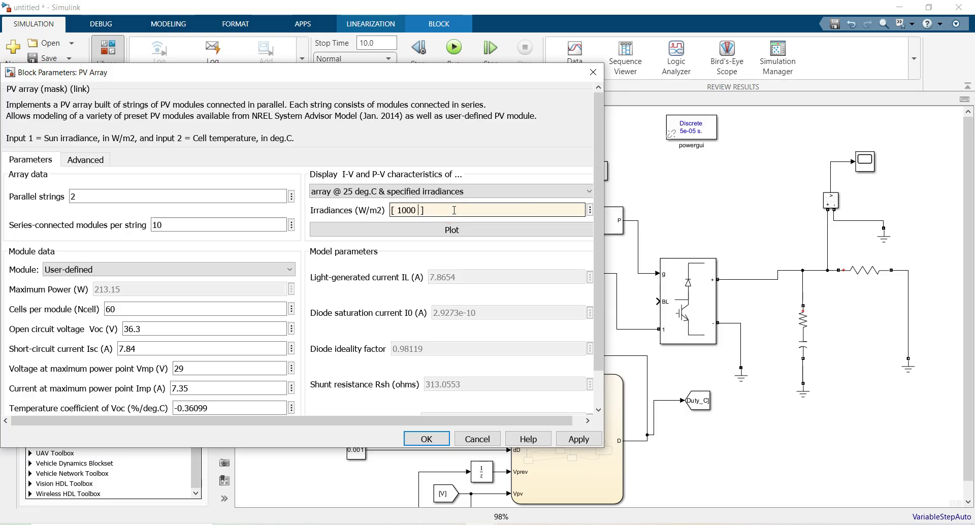
- Plot the array's I-V and P-V curves, read the maximum power point, and close the figure and the block parameters
click(461, 231)
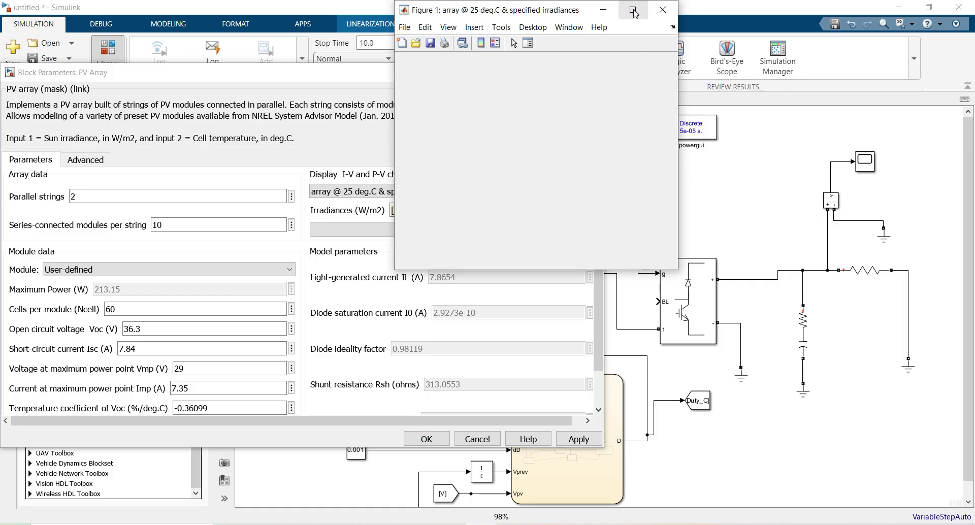
click(633, 10)
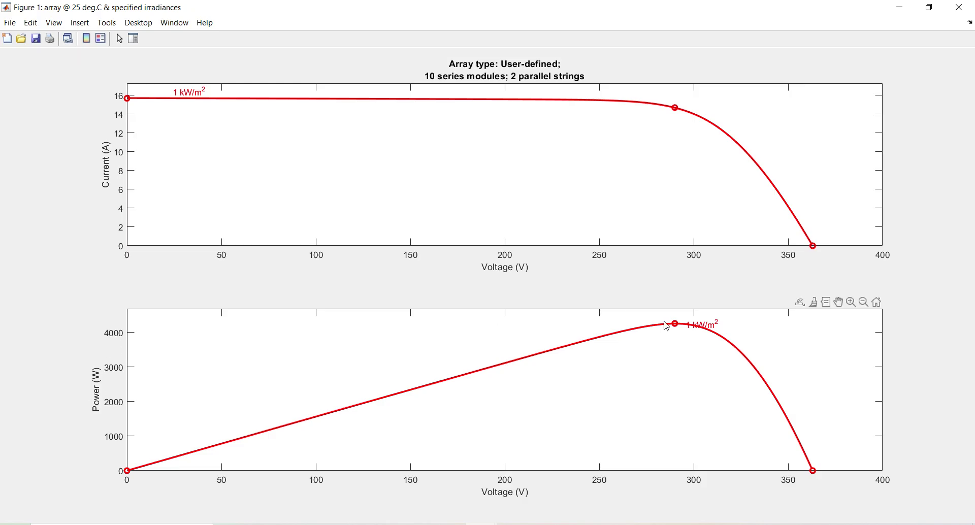
mouse_move(679, 328)
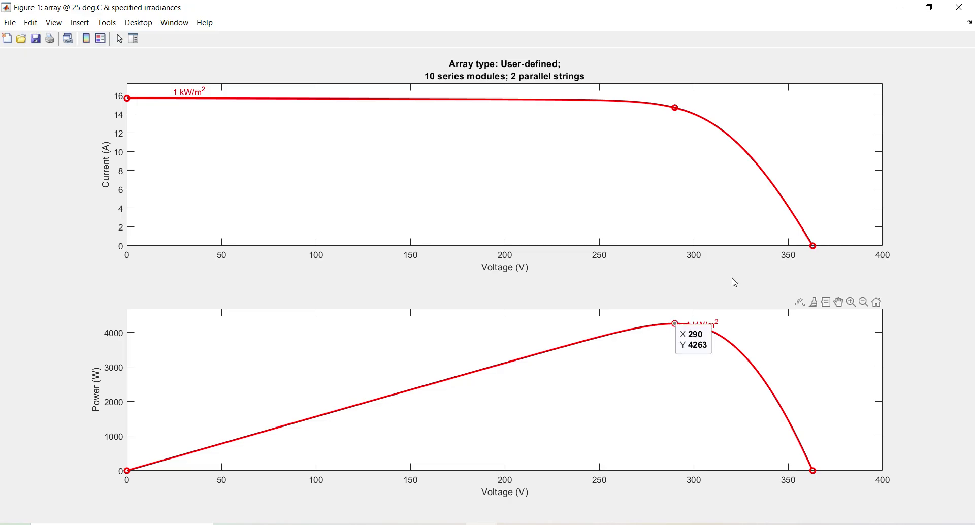
click(959, 7)
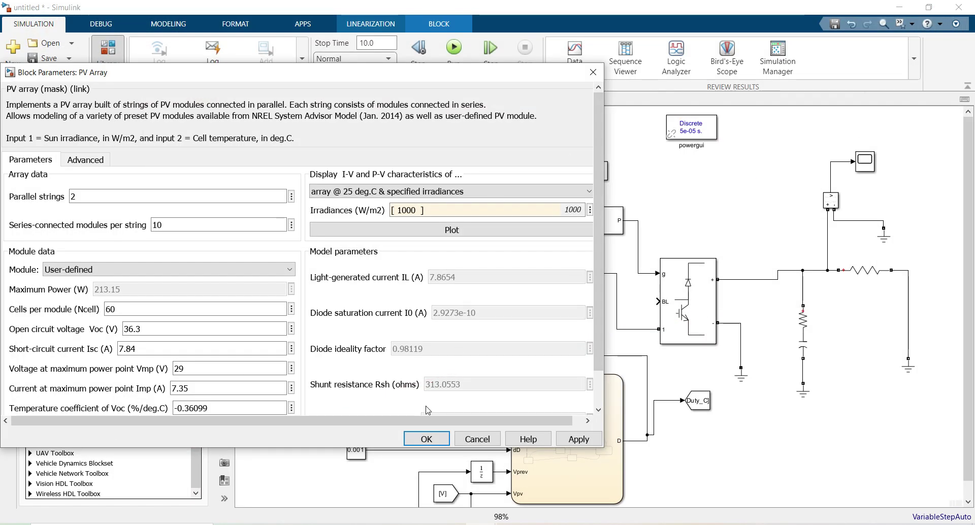
click(427, 439)
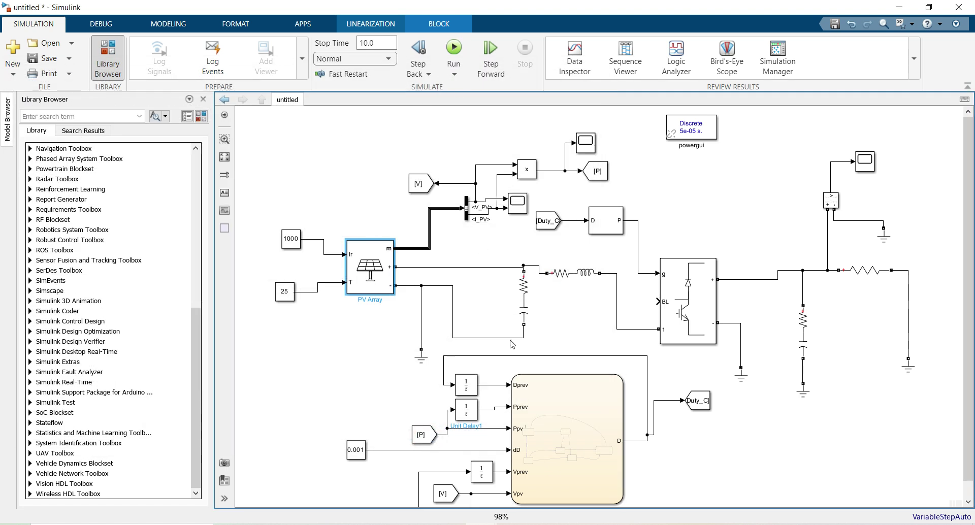
- Run the simulation, examine the live symbol values inside the MPPT chart, and return to the top-level model
click(459, 48)
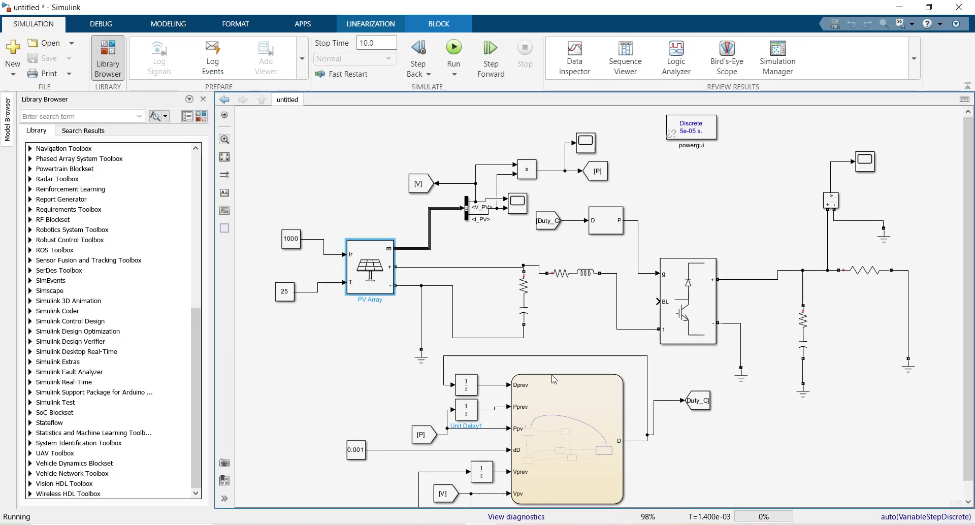
double_click(569, 417)
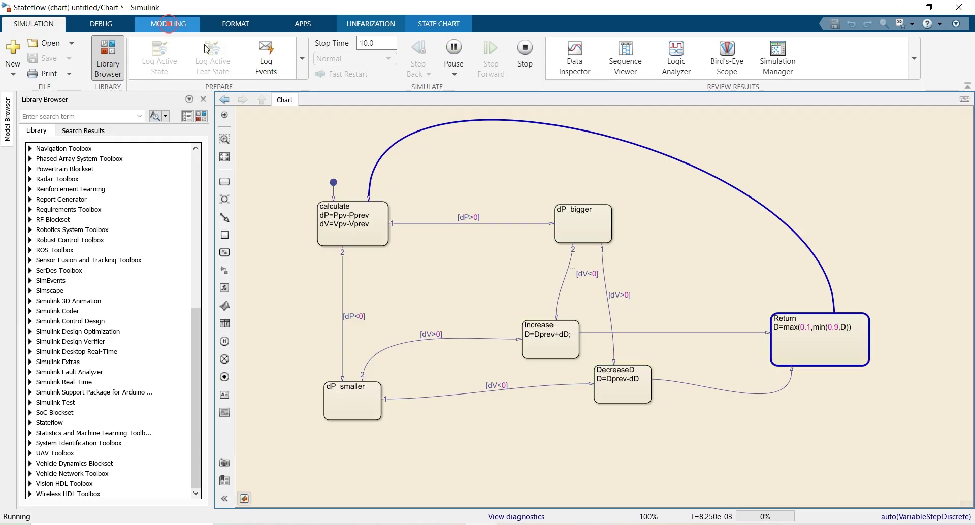
click(168, 24)
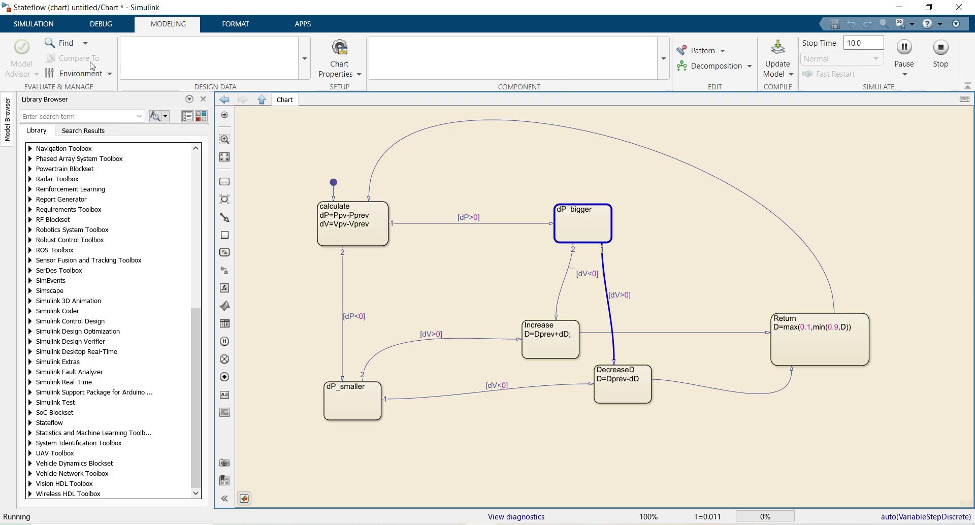
click(152, 57)
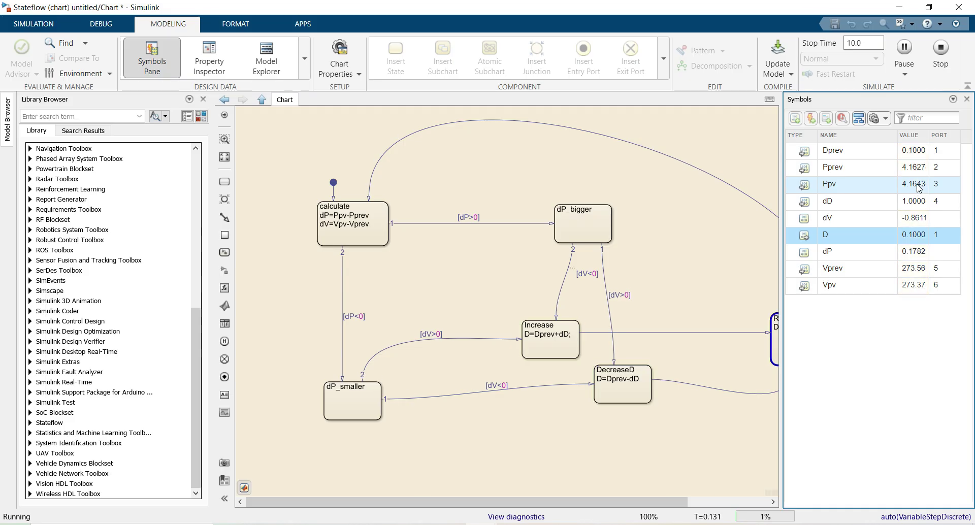
click(262, 99)
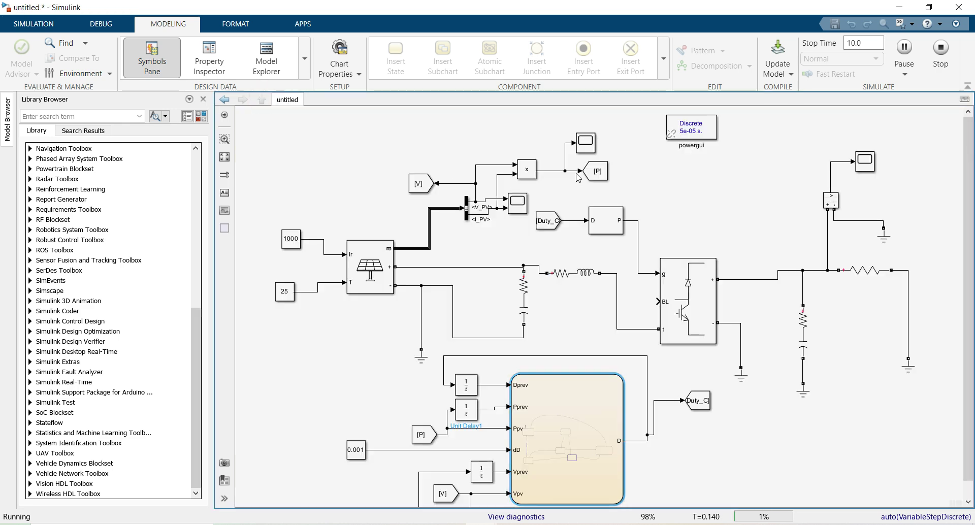
- Open the PV power scope, repeatedly rescale its axes to follow the growing power curve, and close the scope
click(595, 175)
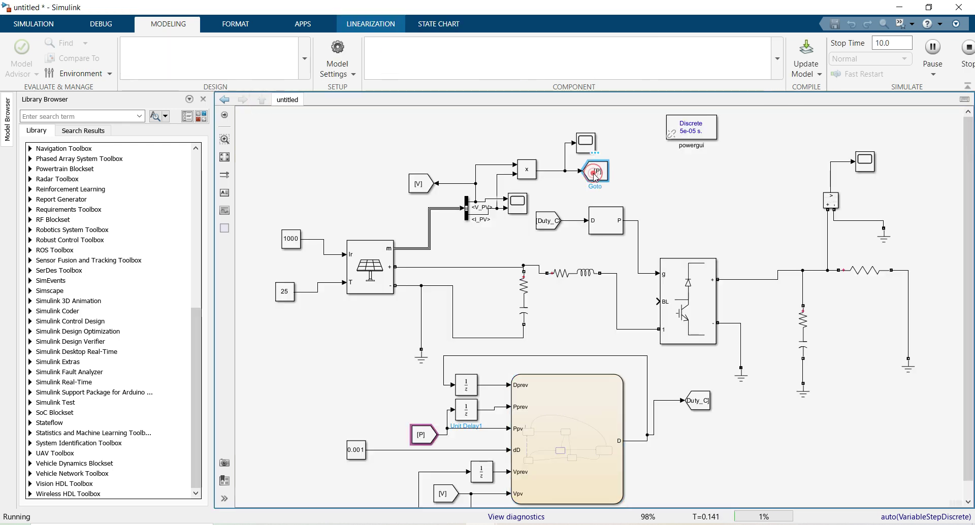
click(585, 144)
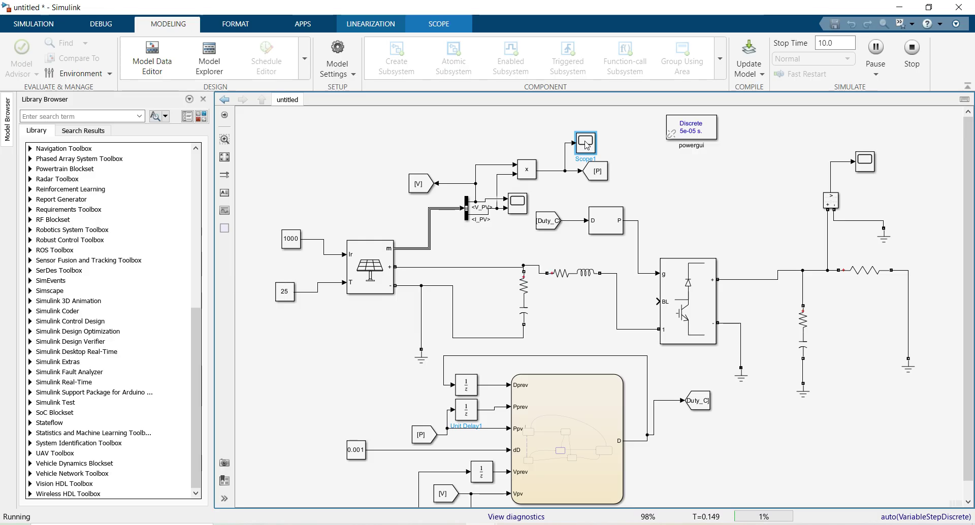
double_click(585, 144)
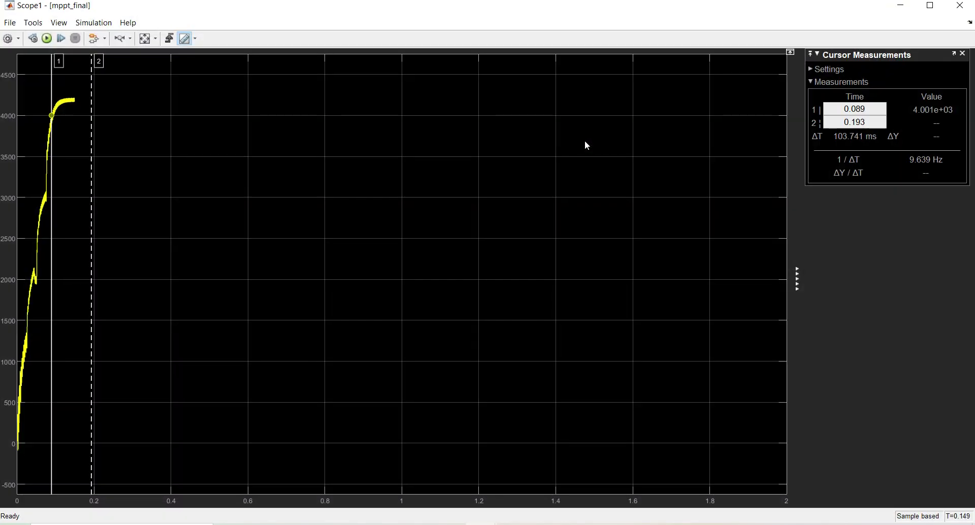
click(143, 38)
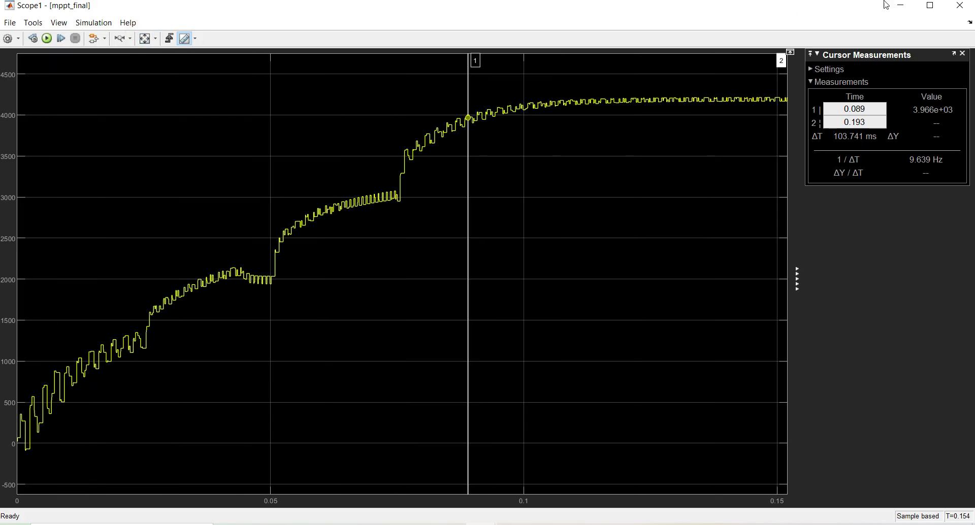
click(147, 40)
click(147, 40)
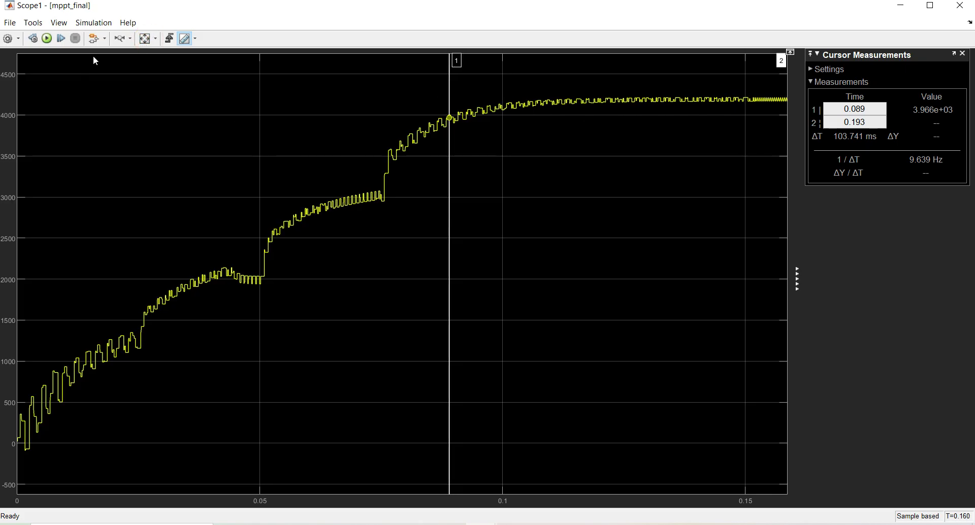
click(147, 39)
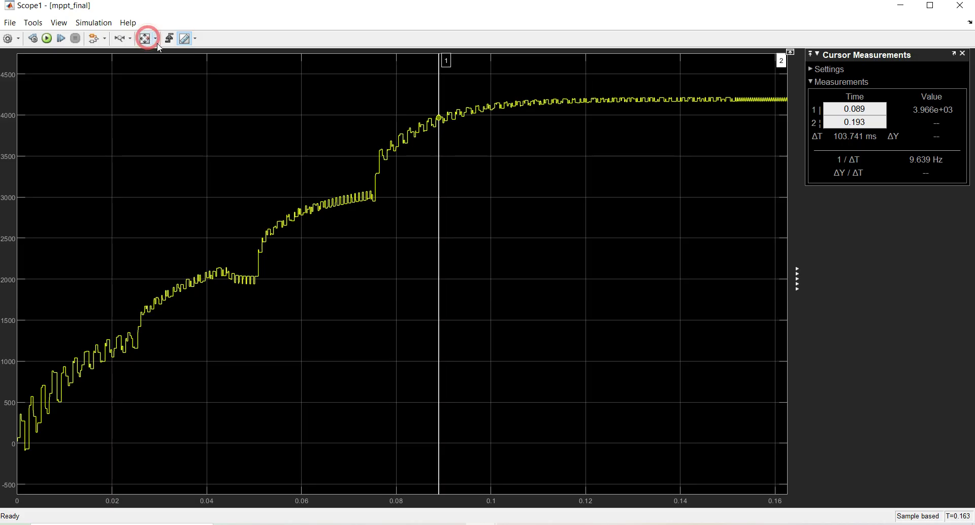
click(148, 38)
click(147, 38)
click(146, 38)
click(145, 36)
click(146, 39)
click(145, 39)
click(146, 40)
click(145, 39)
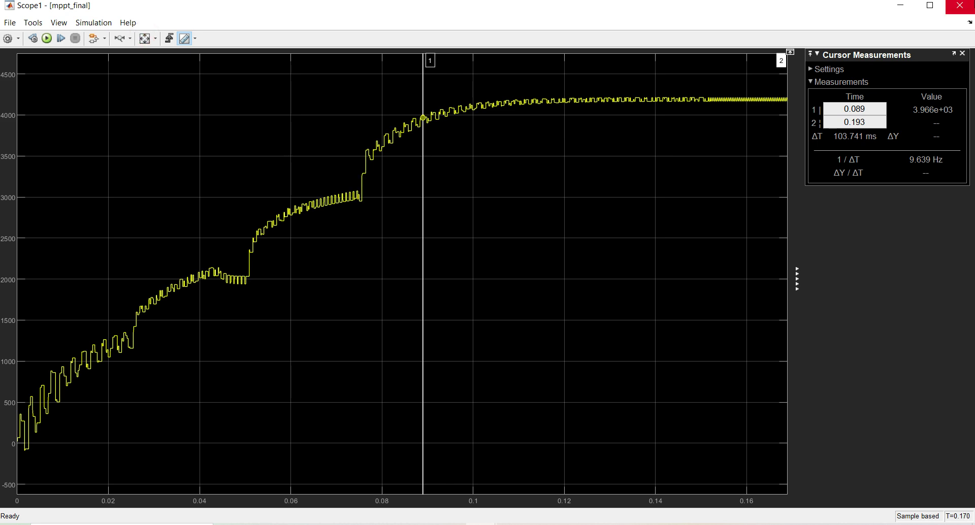
click(146, 39)
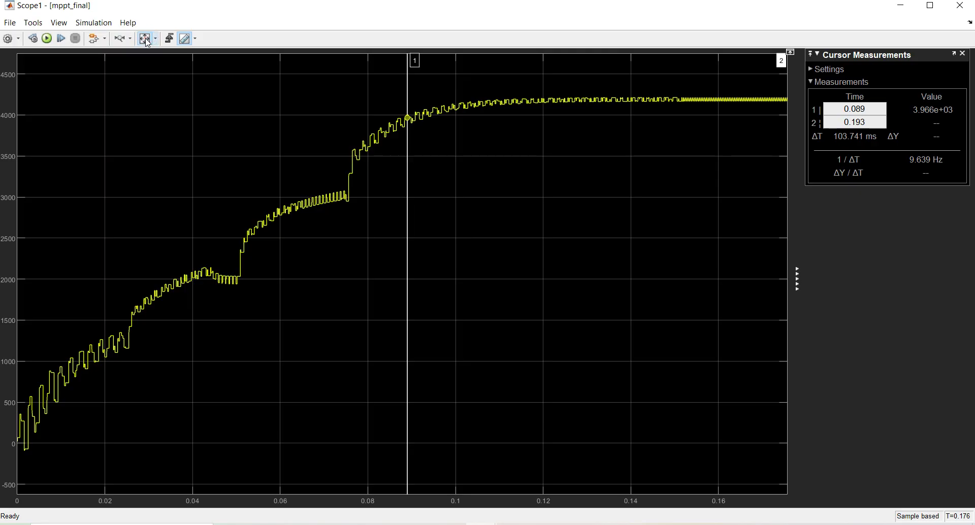
click(147, 41)
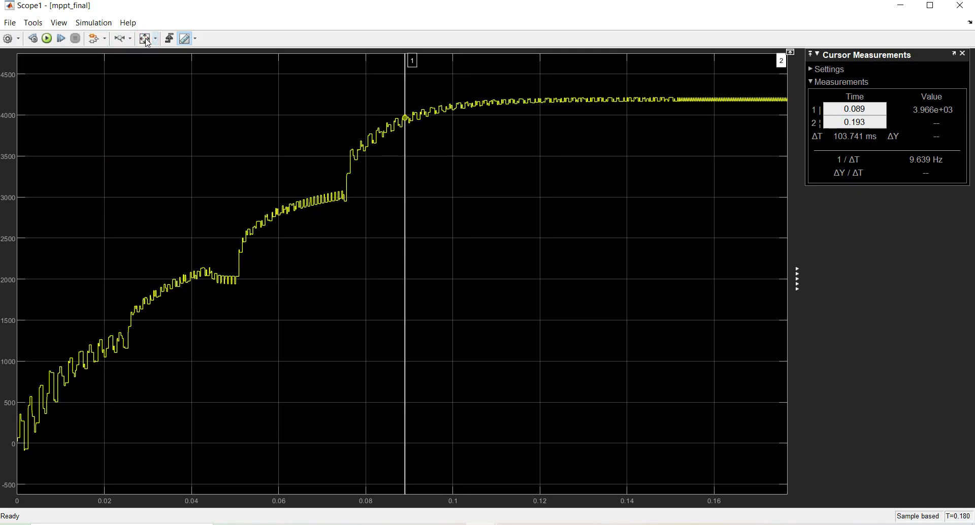
click(146, 41)
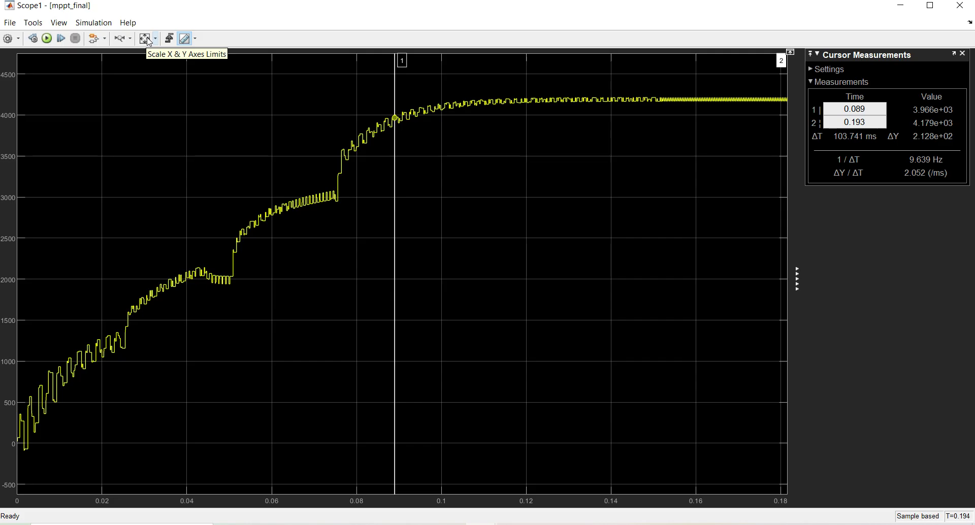
click(149, 41)
key(alt)
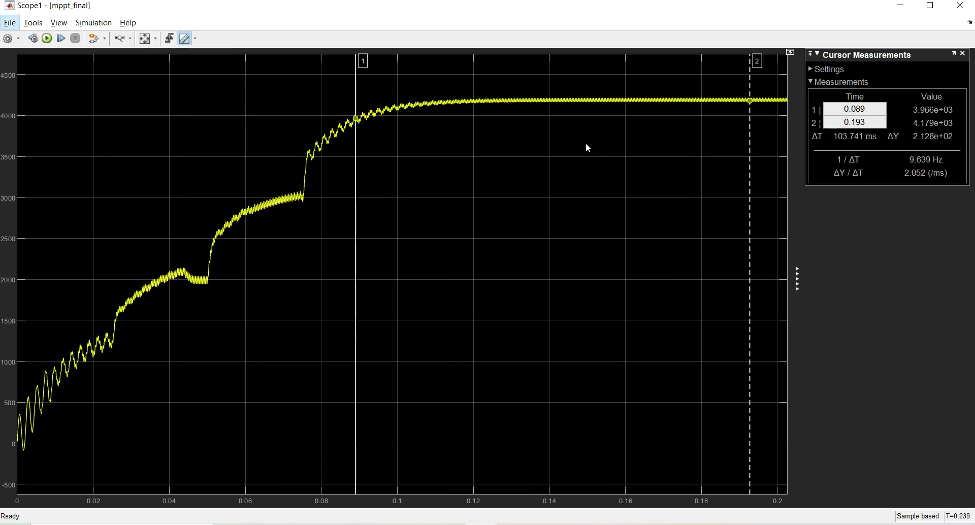
click(145, 39)
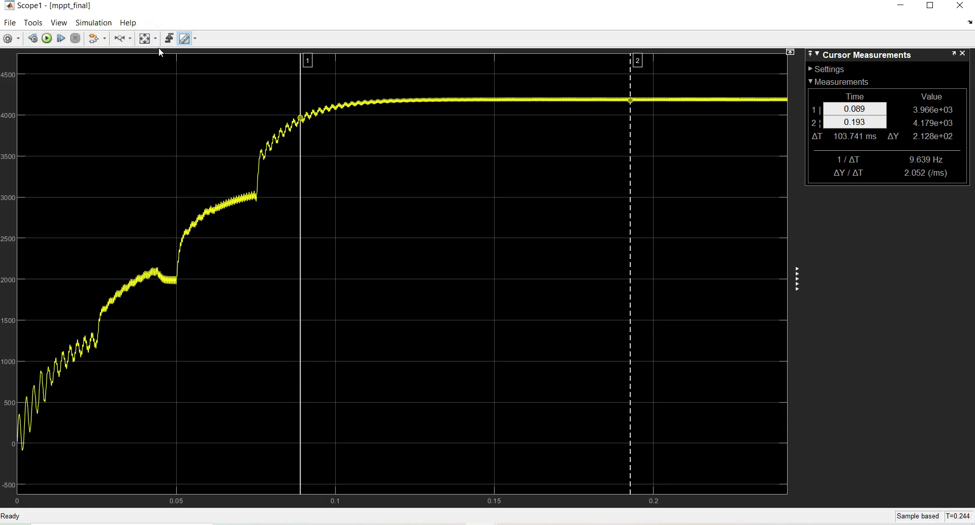
click(147, 39)
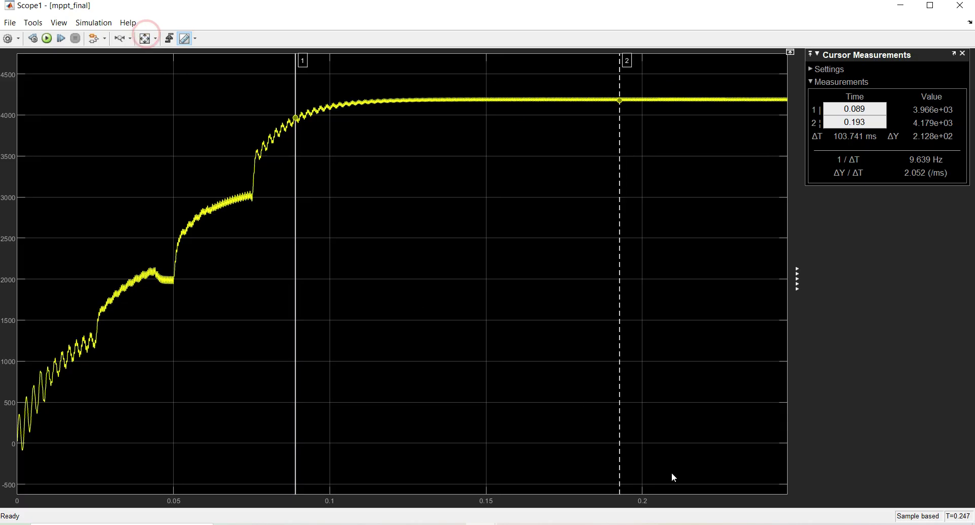
click(960, 5)
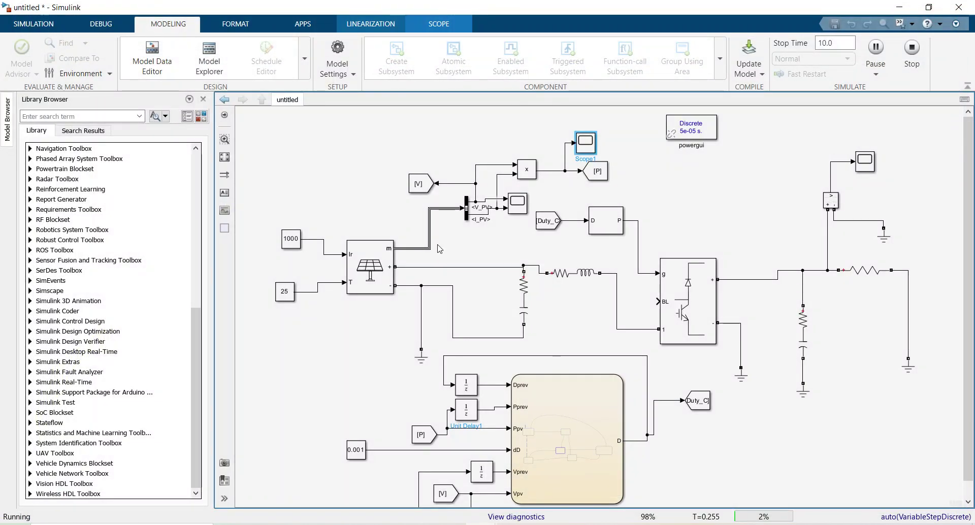
- Reopen the PV power scope, fit the axes to the newest simulation data, and close it again
click(32, 24)
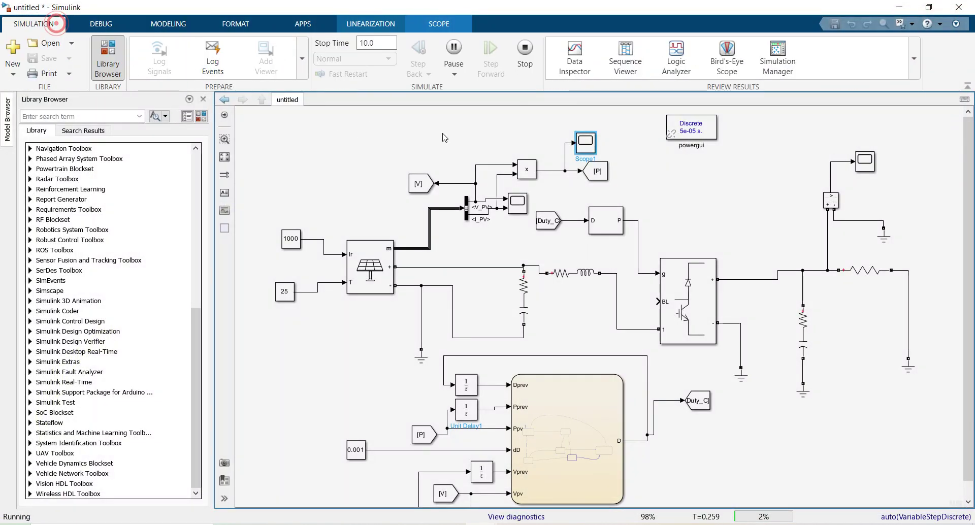
double_click(586, 145)
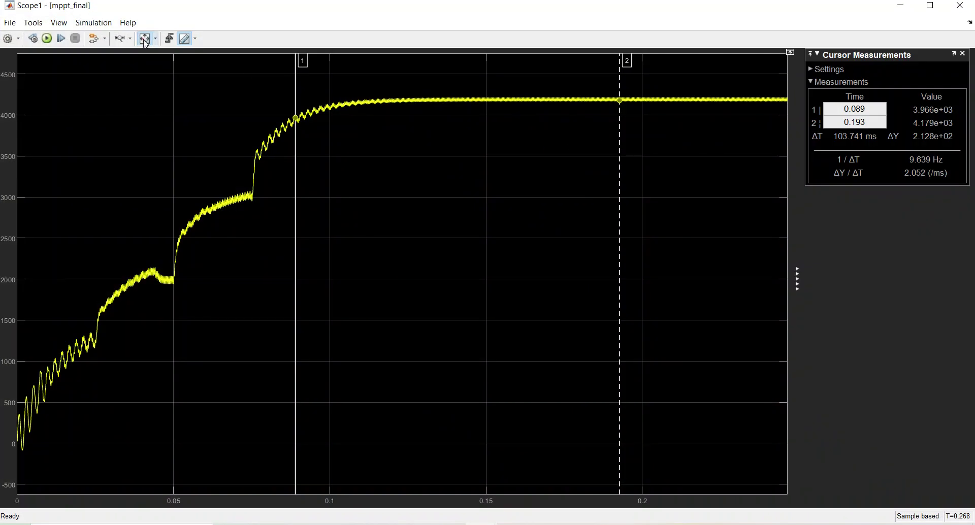
click(145, 39)
click(143, 39)
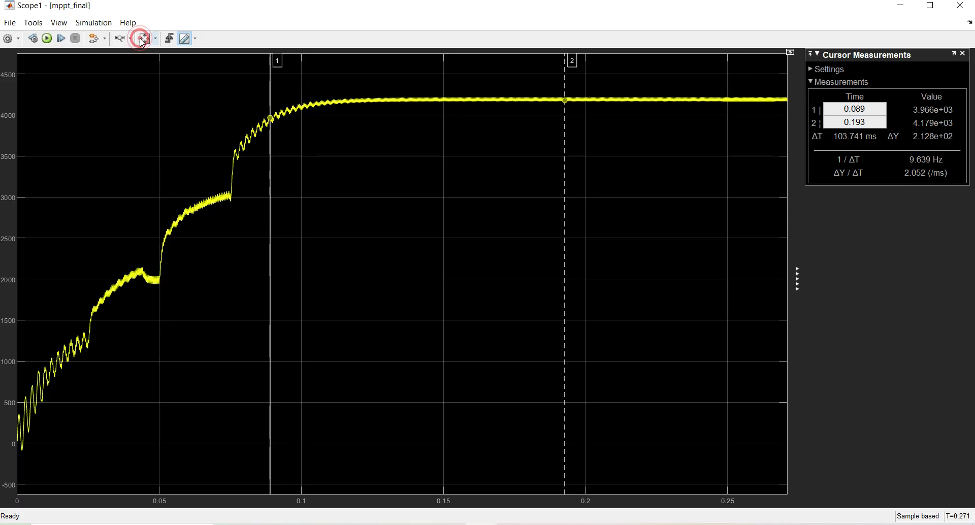
click(959, 5)
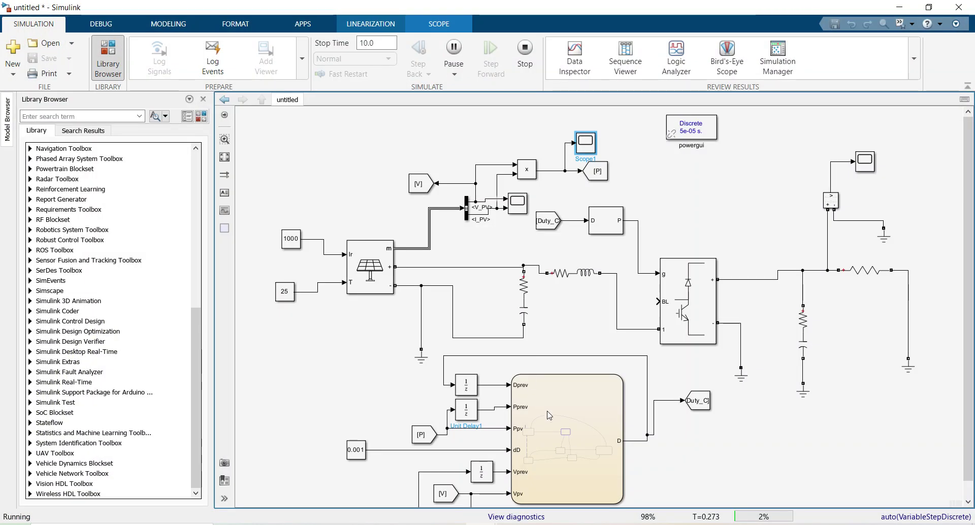
- Check the chart's live symbol values once more, return to the top-level model, and stop the simulation
click(569, 427)
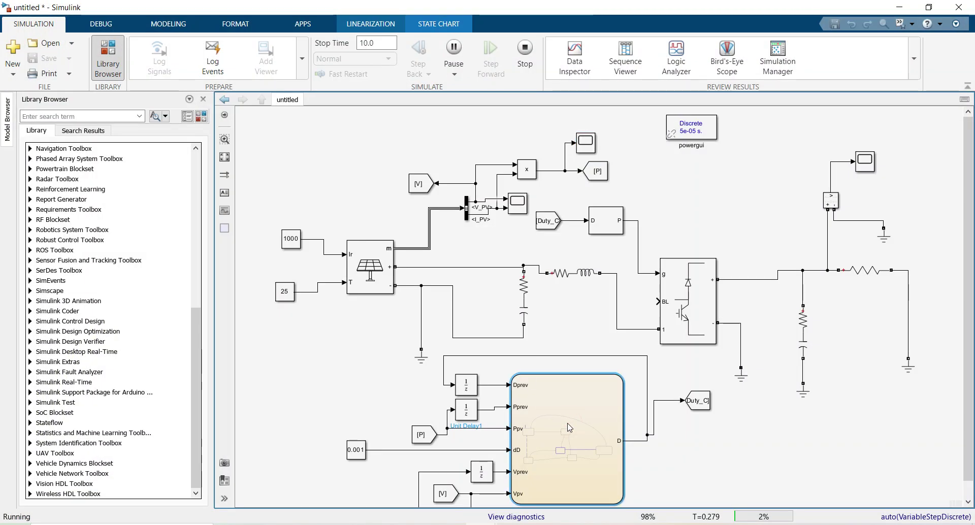
double_click(569, 427)
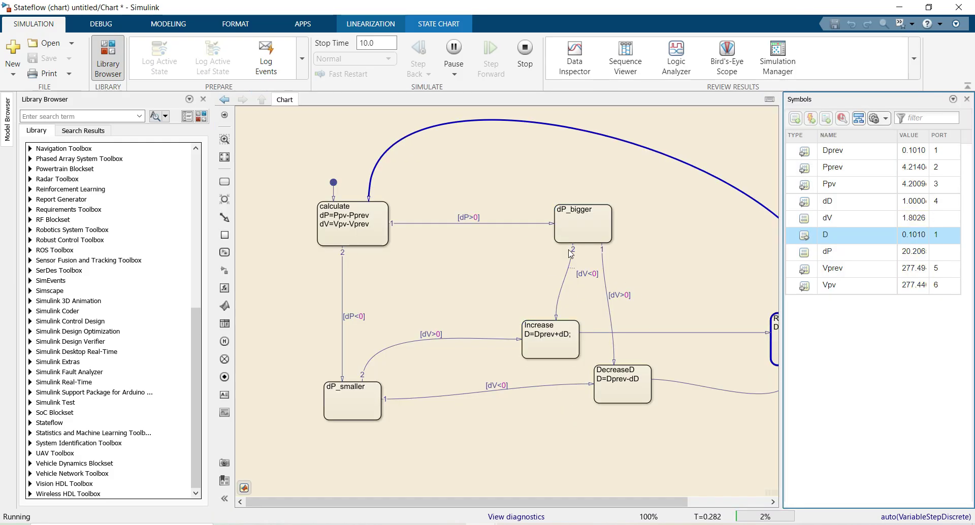
click(262, 99)
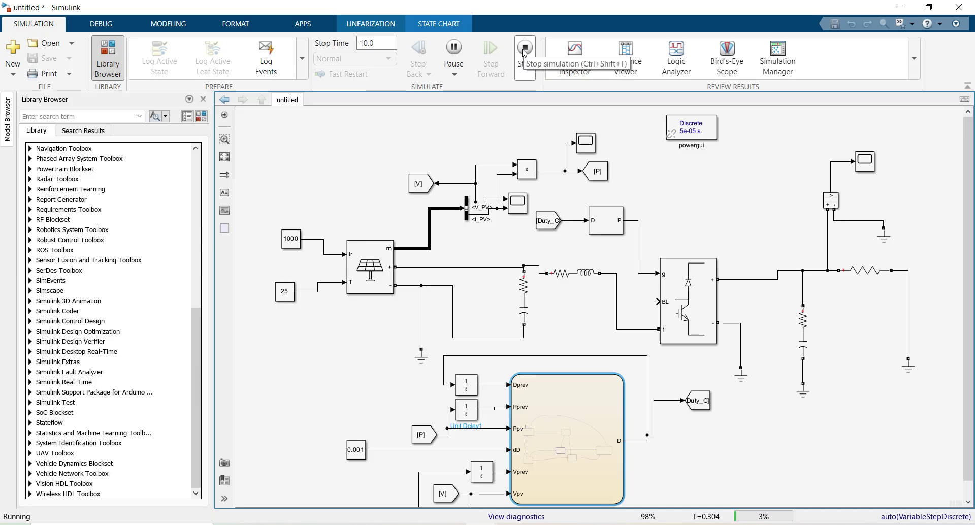
click(524, 48)
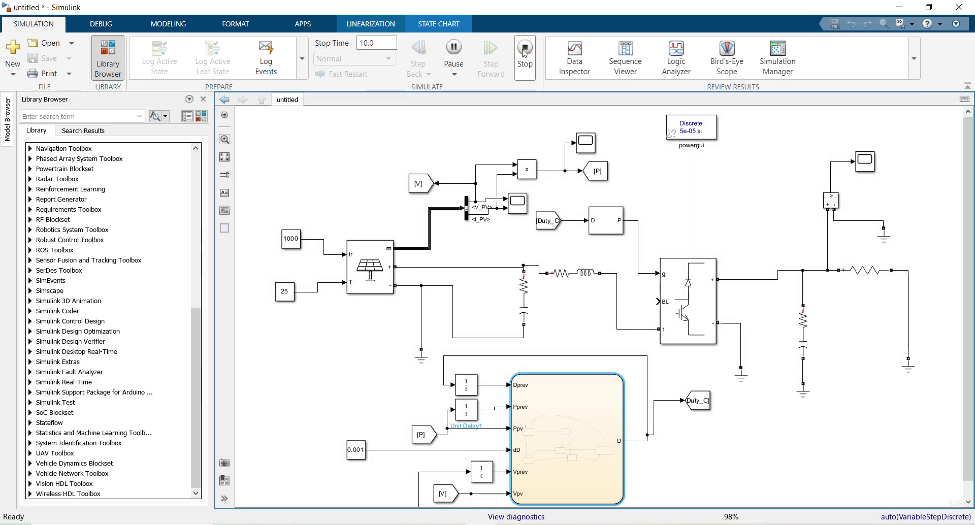
- Delete the Stateflow chart with its unit delays, From blocks, 0.001 constant and wiring, keeping the duty-cycle Goto block
drag(372, 389, 663, 496)
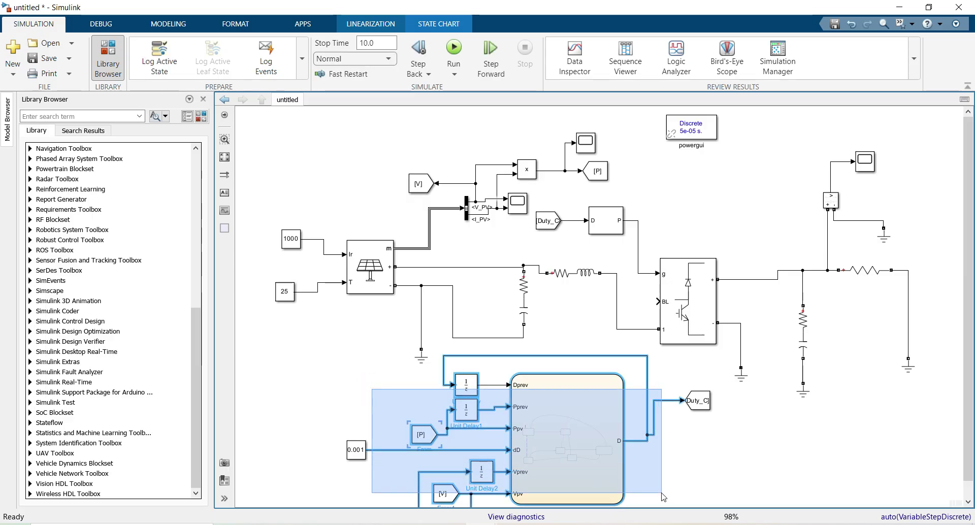
key(Delete)
drag(336, 406, 414, 467)
key(Delete)
drag(469, 372, 523, 414)
key(Delete)
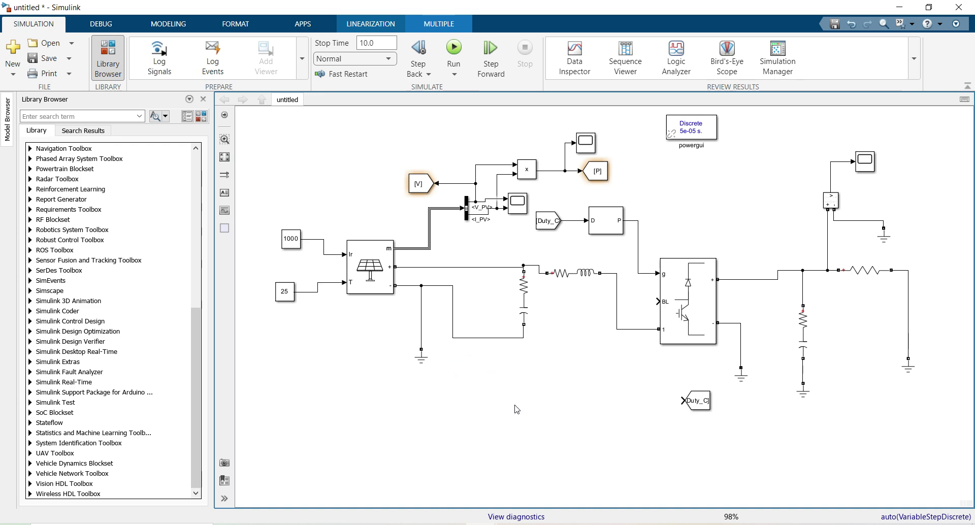
click(285, 179)
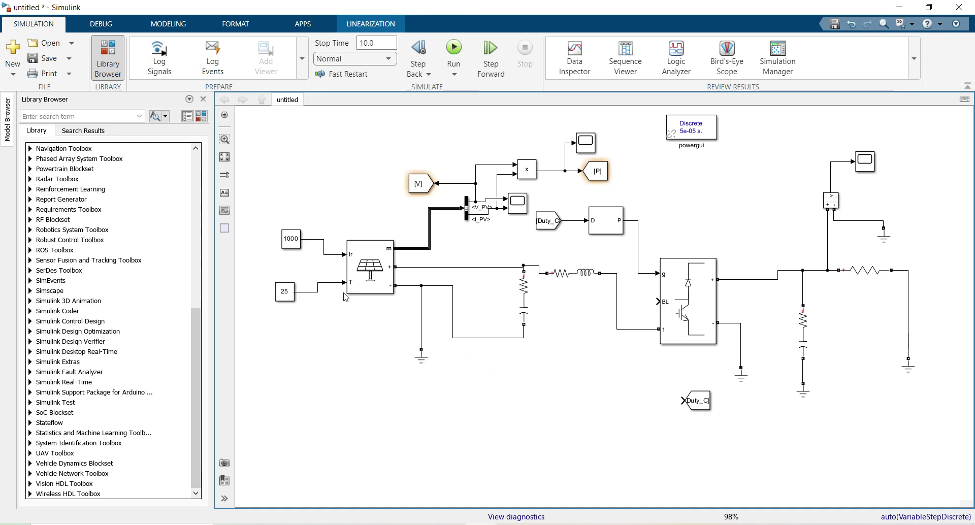
- Add a MATLAB Function block from Simulink's User-Defined Functions in the empty area where the chart was
double_click(481, 415)
text(matla)
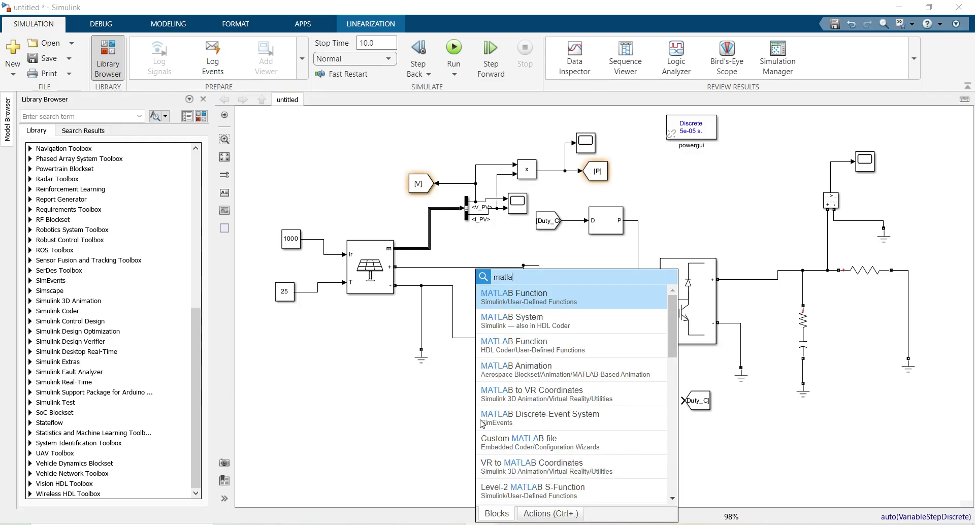
click(535, 299)
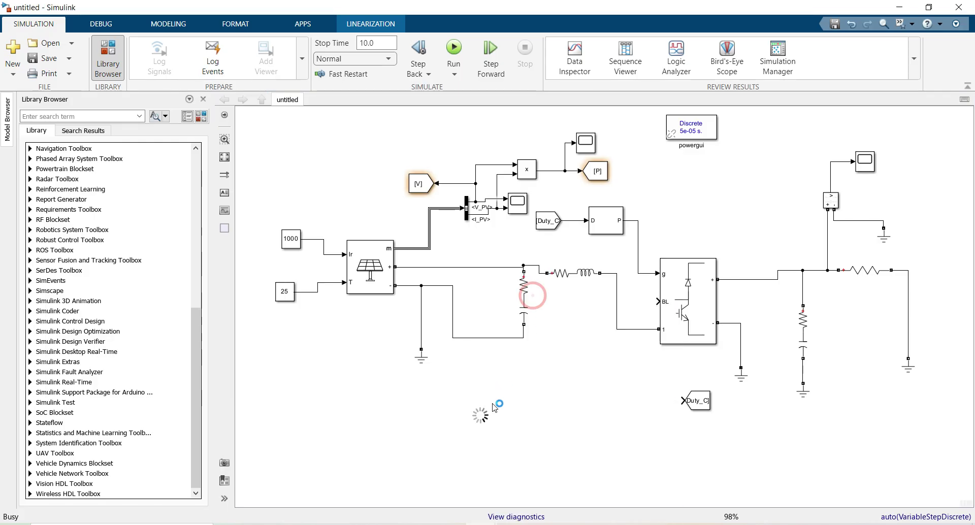
drag(481, 417, 492, 412)
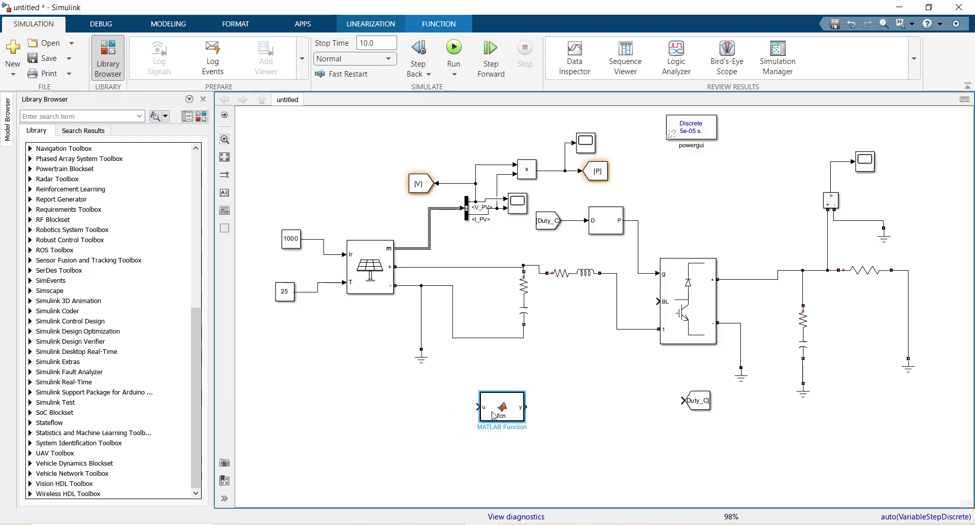
- Open the MATLAB Function block's code and rename its output to D and the function to fduty, clearing the default argument
double_click(493, 415)
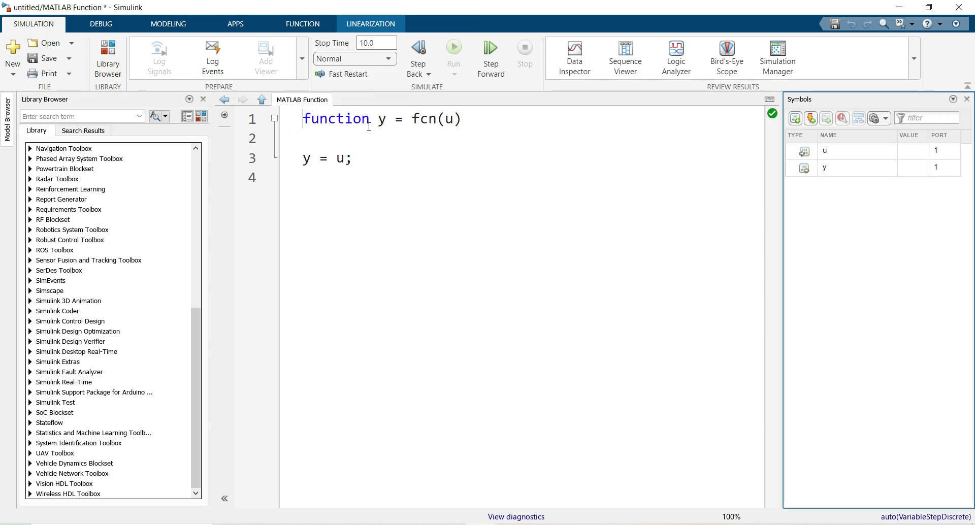
click(383, 120)
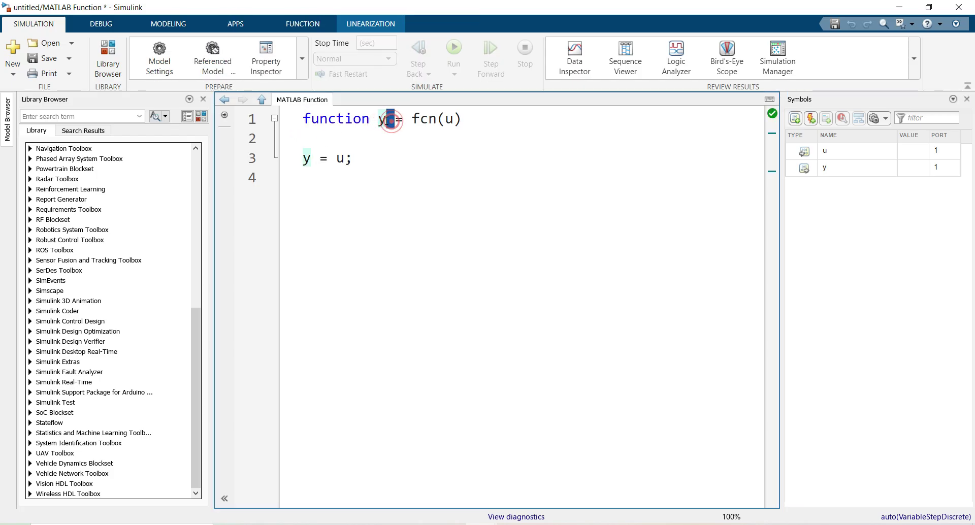
double_click(383, 120)
text(D)
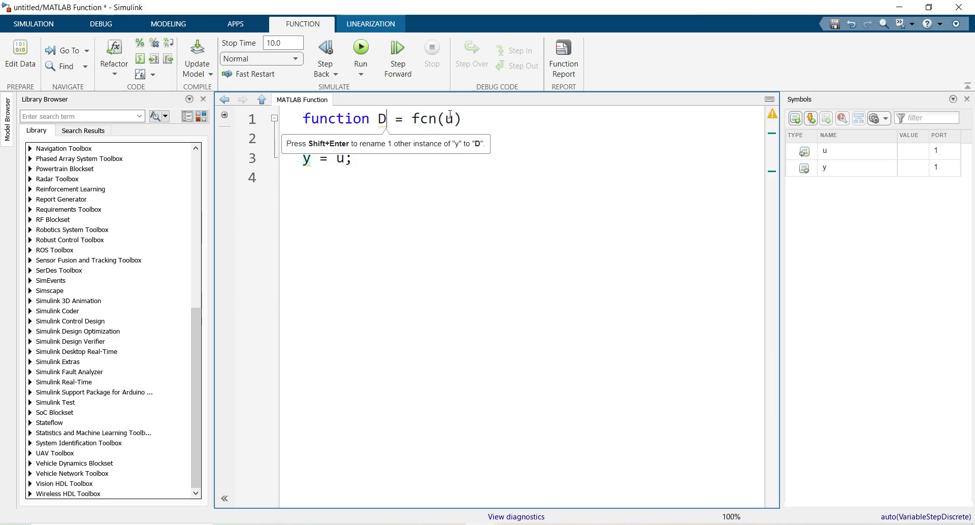
click(439, 120)
key(BackSpace)
key(BackSpace)
text(duty)
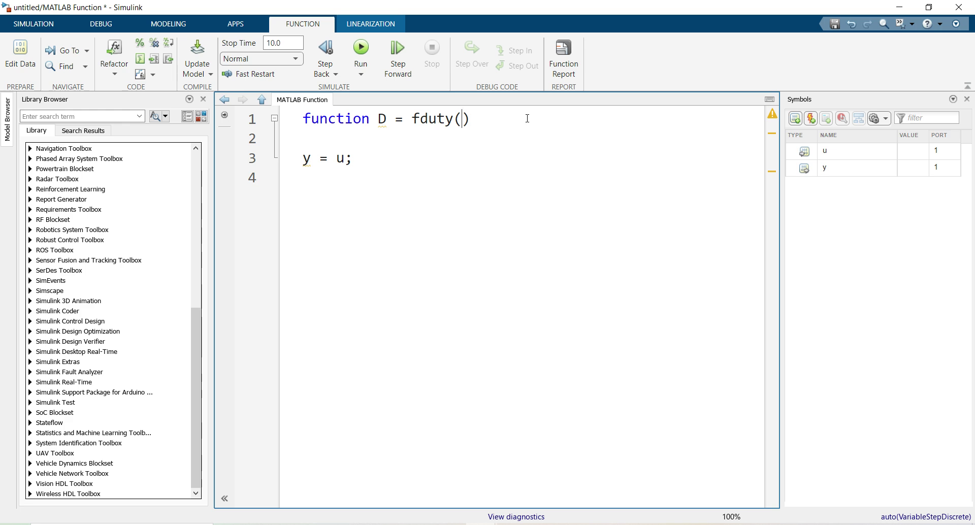
- Give the fduty function the input arguments Vpv, Ppv, Vprev, Prev and duty
text(Vpv)
text(,)
text(Ppv,)
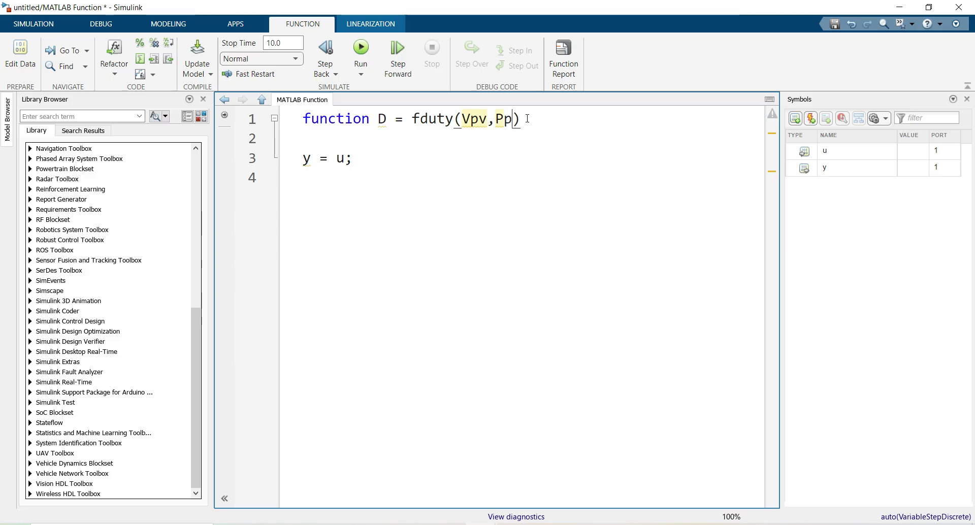
text(Vprev,Pr)
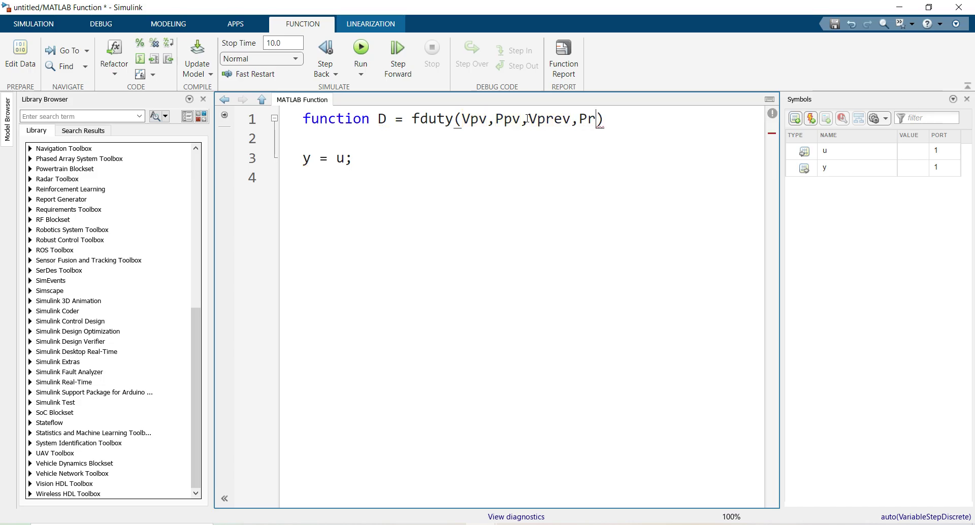
text(ev,duty)
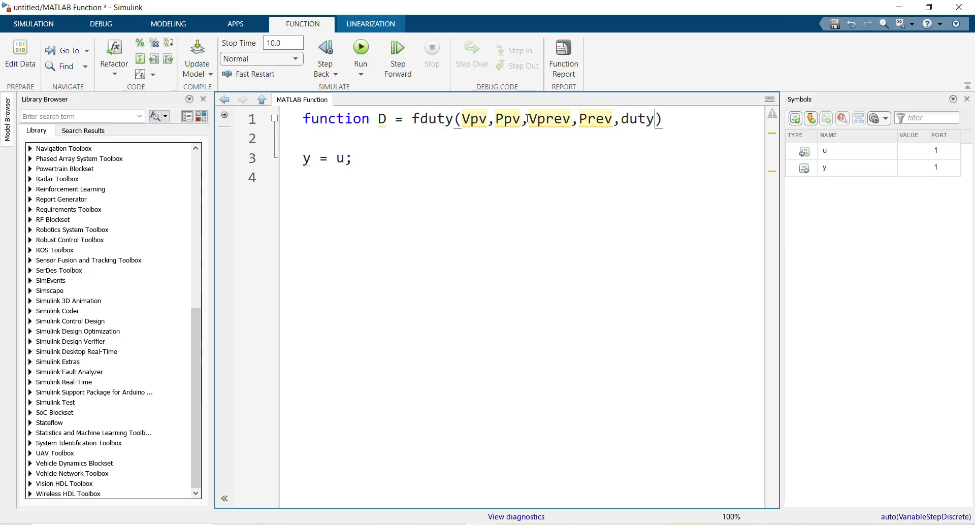
key(Return)
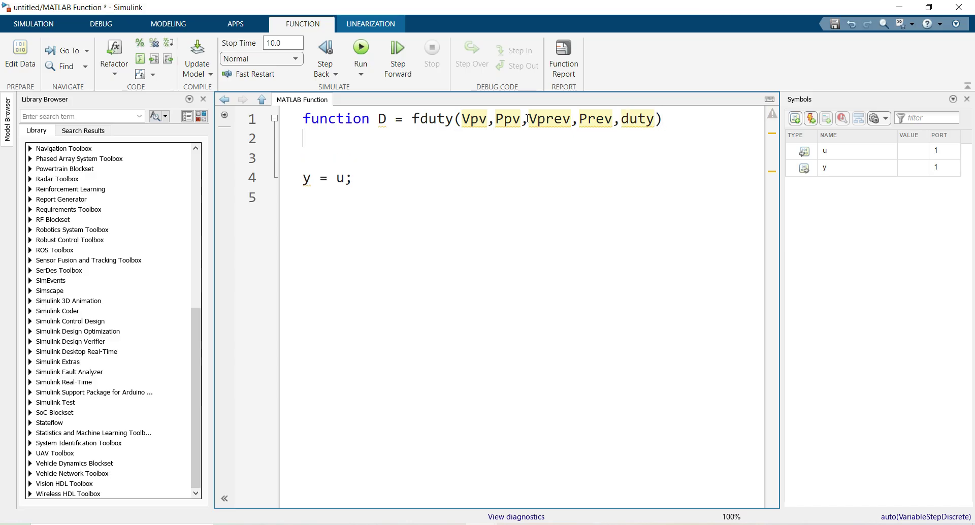
- Define the duty-cycle increment as dD=0.001; directly below the function declaration
text(dD=0.01;)
key(Return)
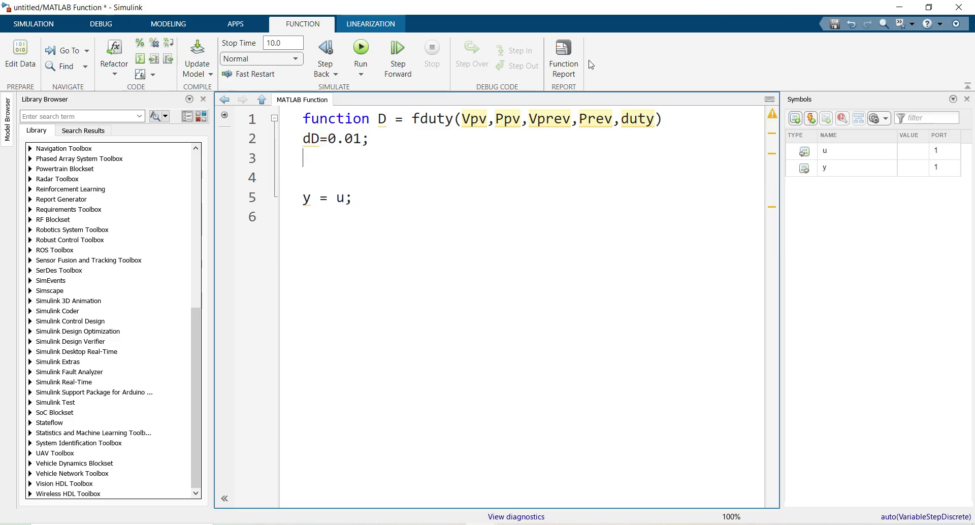
click(355, 144)
click(380, 138)
- Define the duty-cycle limits Dmin=0.1; and Dmax=0.95; on separate lines below dD
key(Return)
text(Dmin=)
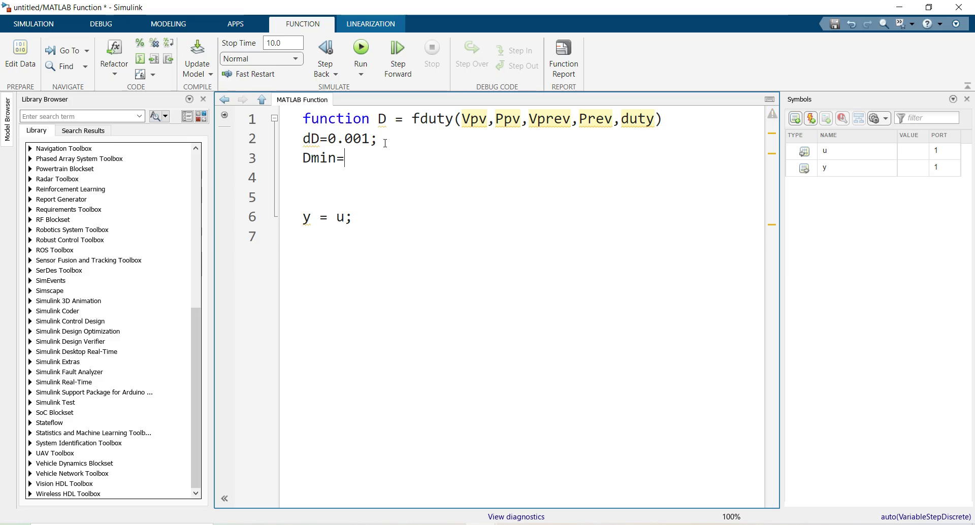
text(0.1)
key(Return)
text(Dmax=)
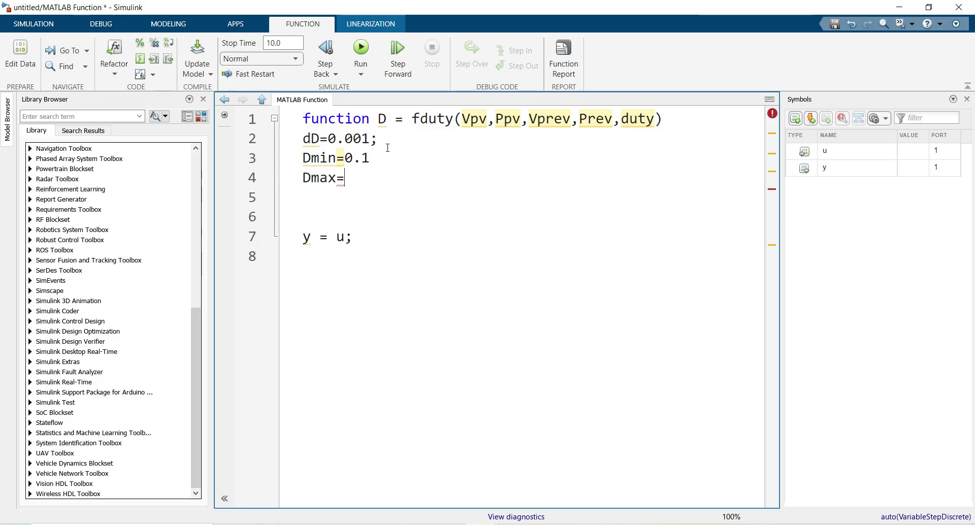
text(0.95)
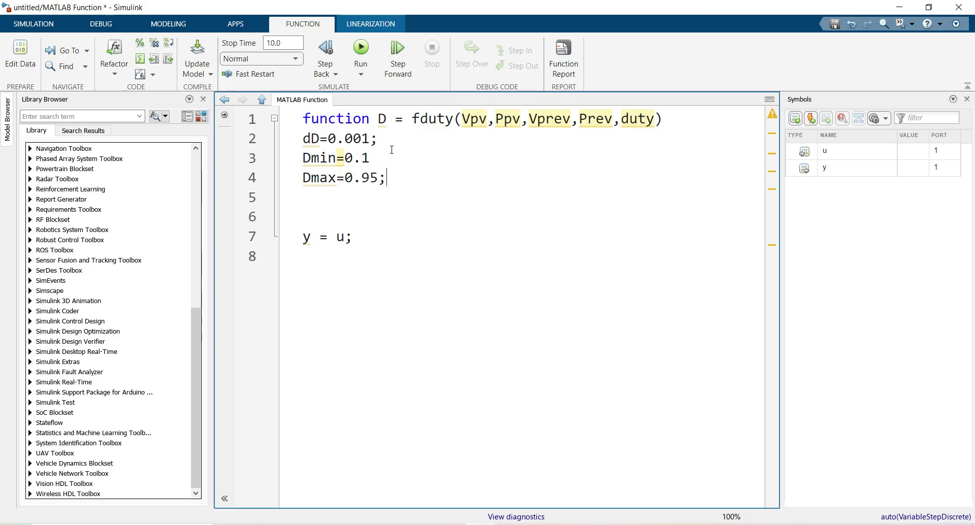
text(;)
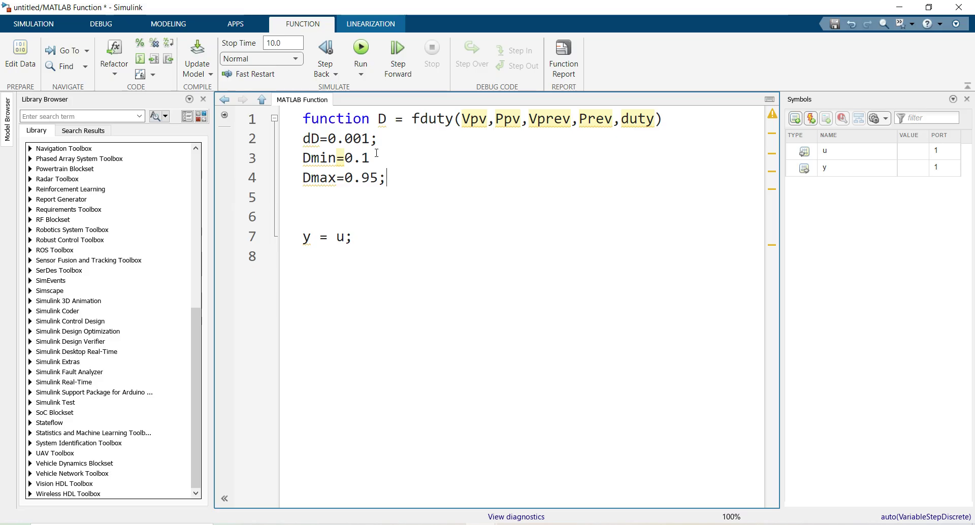
click(376, 157)
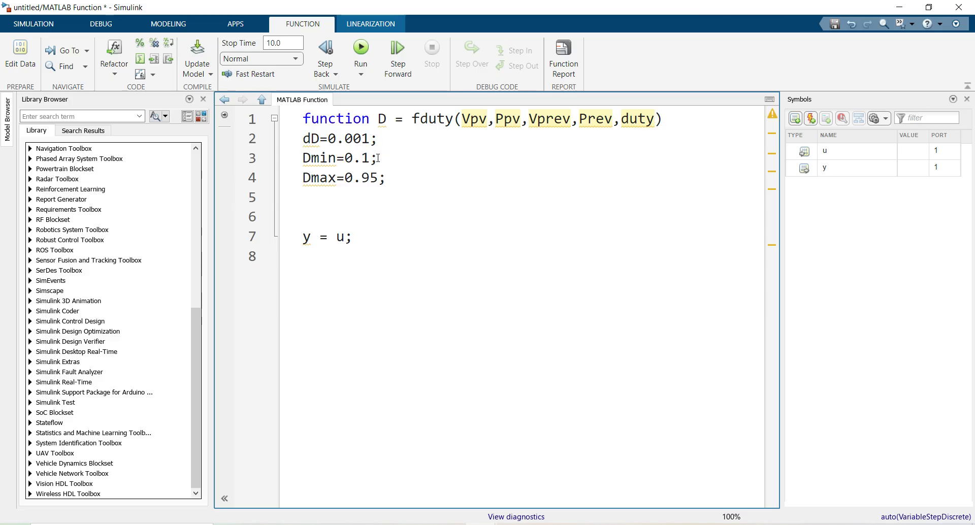
key(Return)
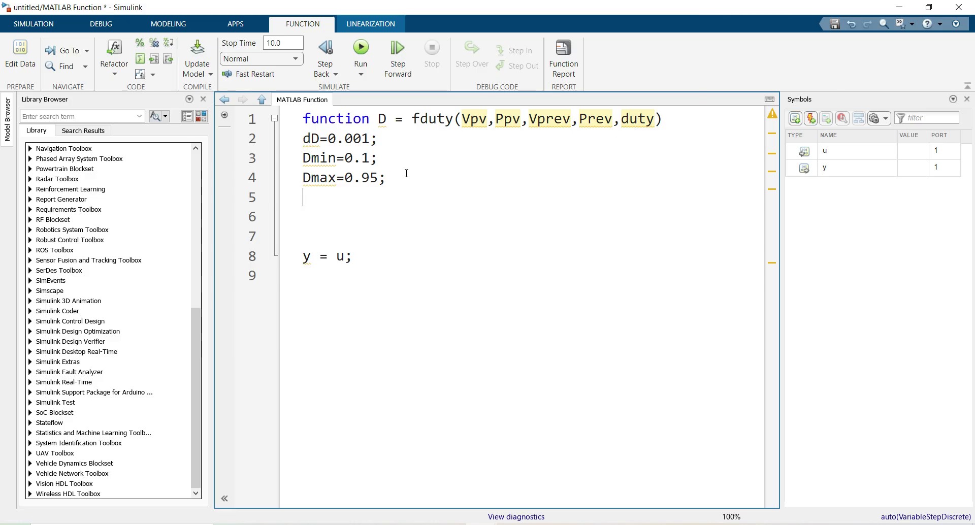
- Start an if block below the limits with the condition isempty(duty)
text(if )
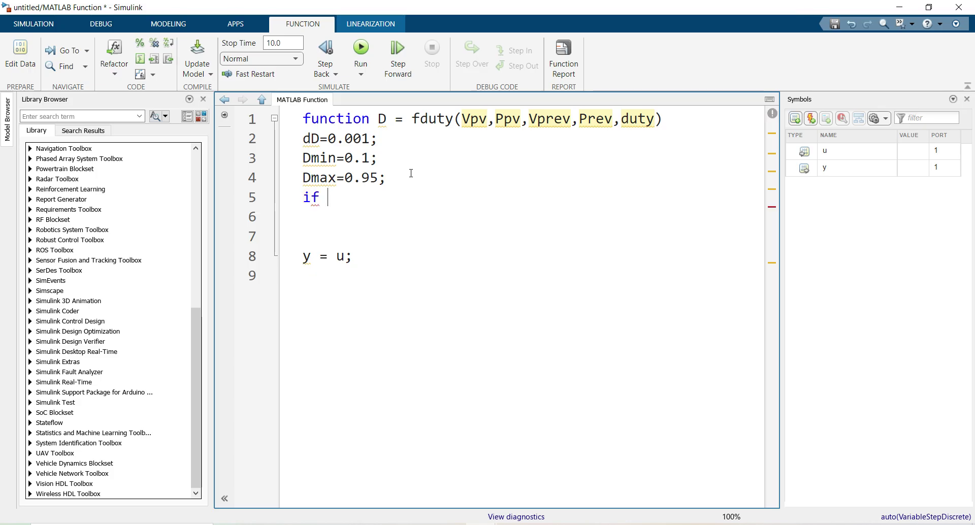
text(ise)
key(Tab)
text((duty)
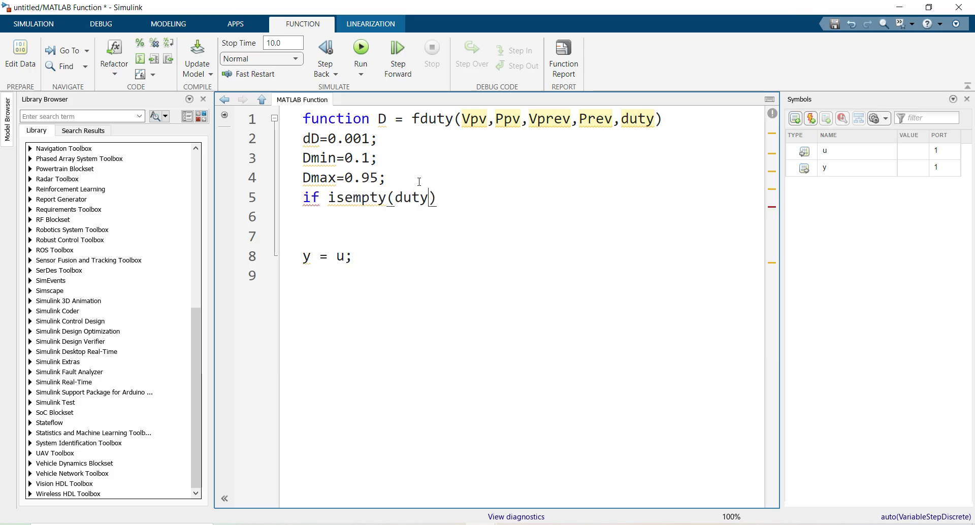
text())
key(Return)
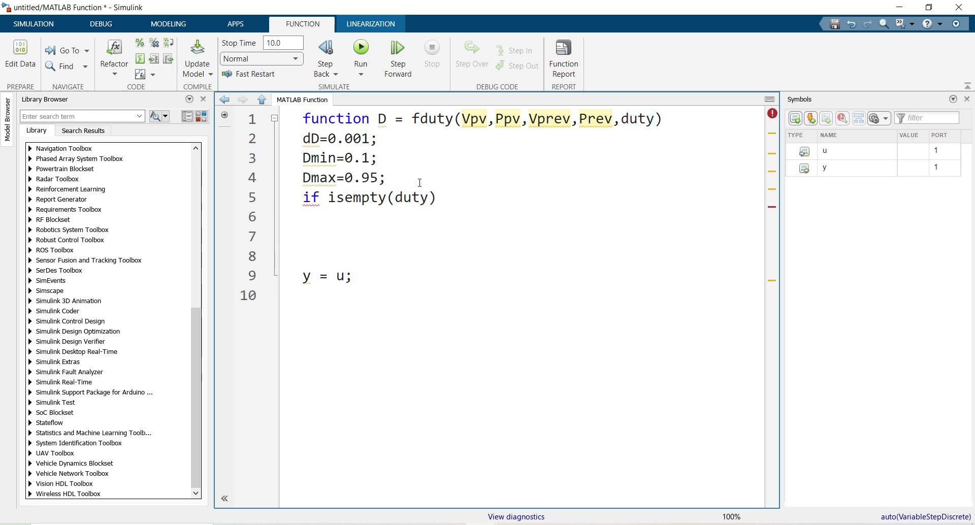
- Assign duty=0.5 inside the isempty condition and close the block with end
text(duty)
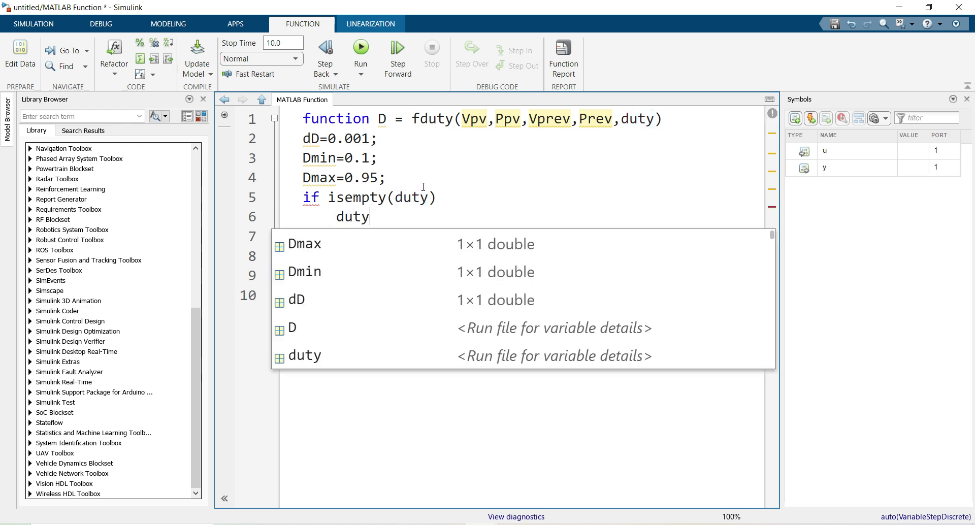
key(Escape)
text(=0)
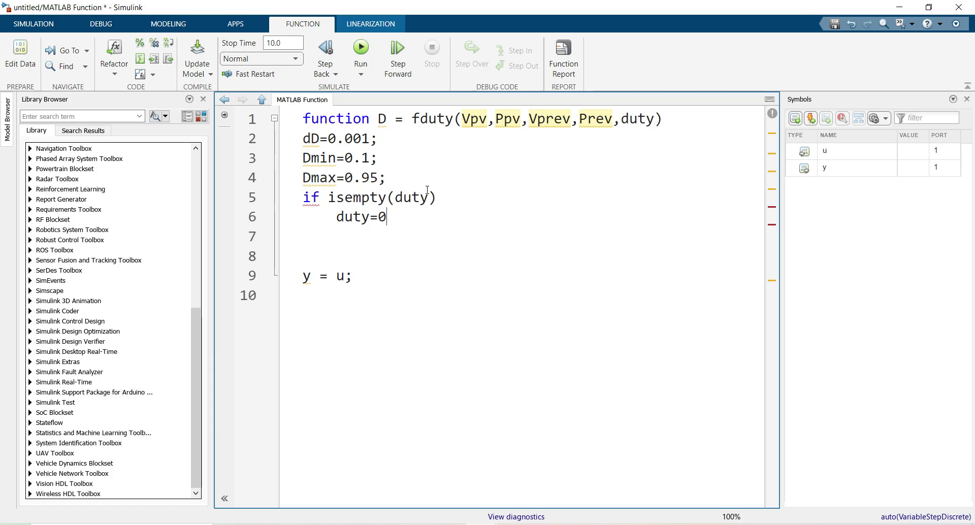
text(.5)
key(Return)
text(end)
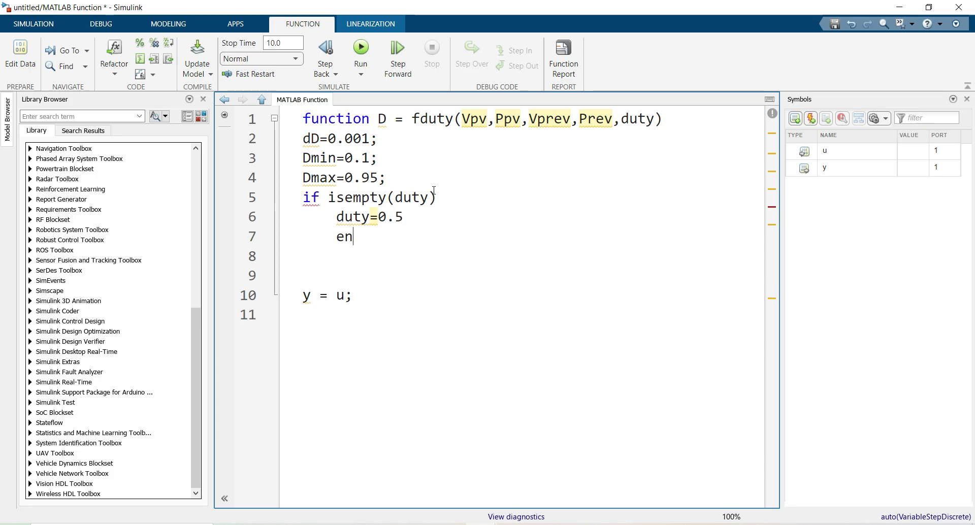
key(Return)
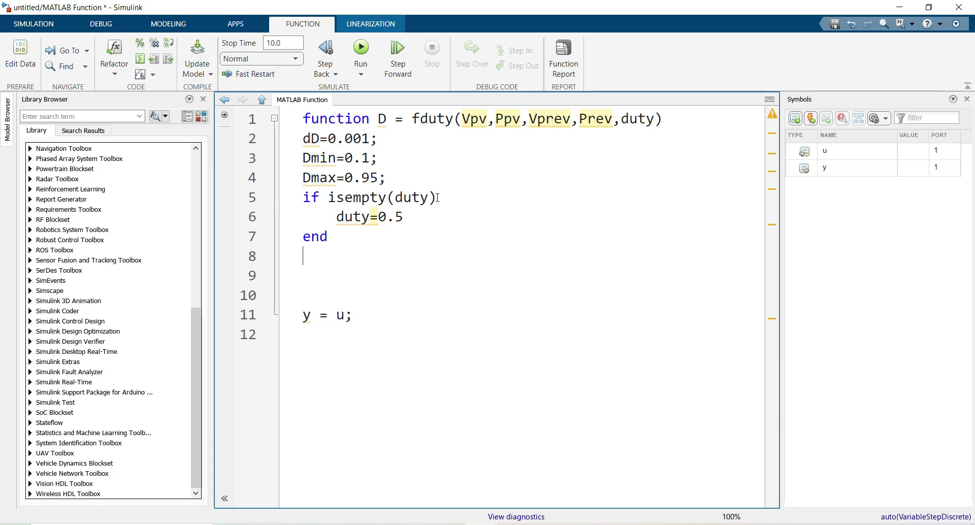
- Add the power difference dP=Ppv-Pprev; and rename the input argument Prev to Pprev to match
text(dP)
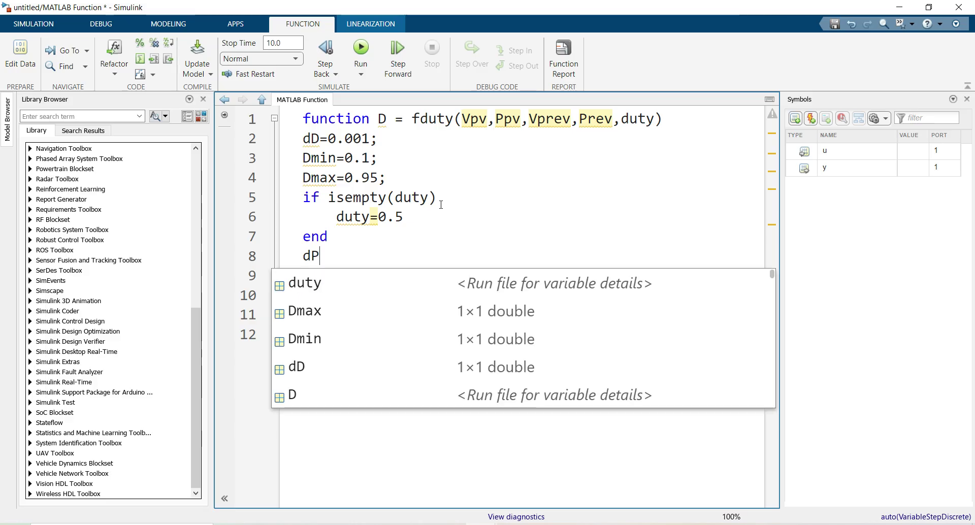
text(=P)
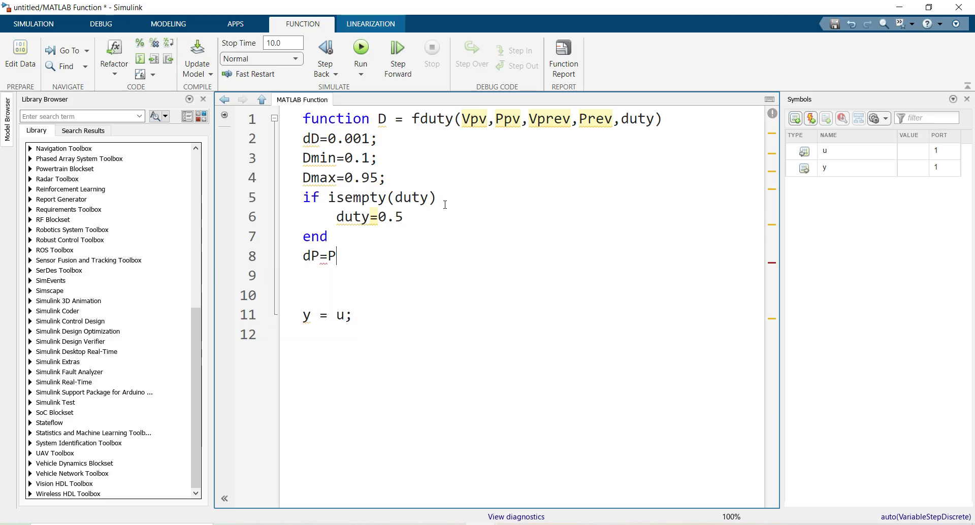
text(pv-)
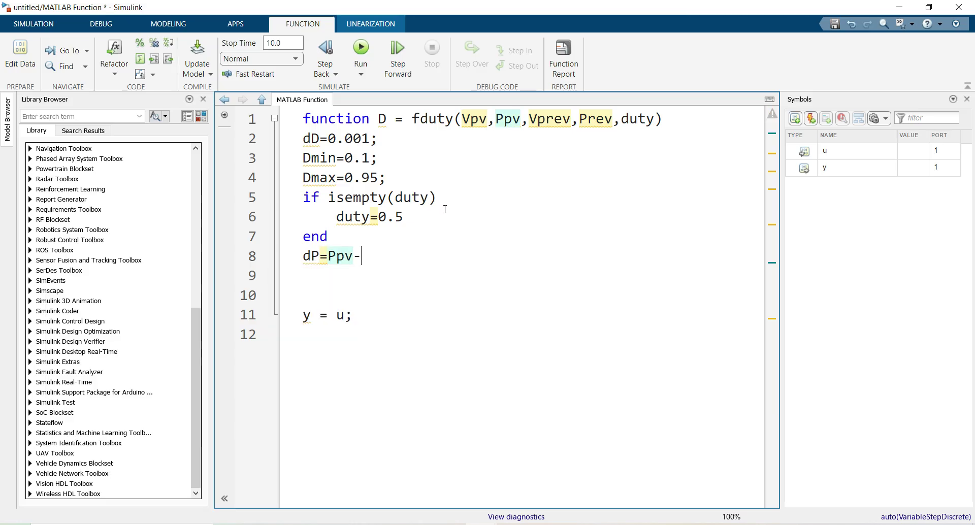
text(Pprev)
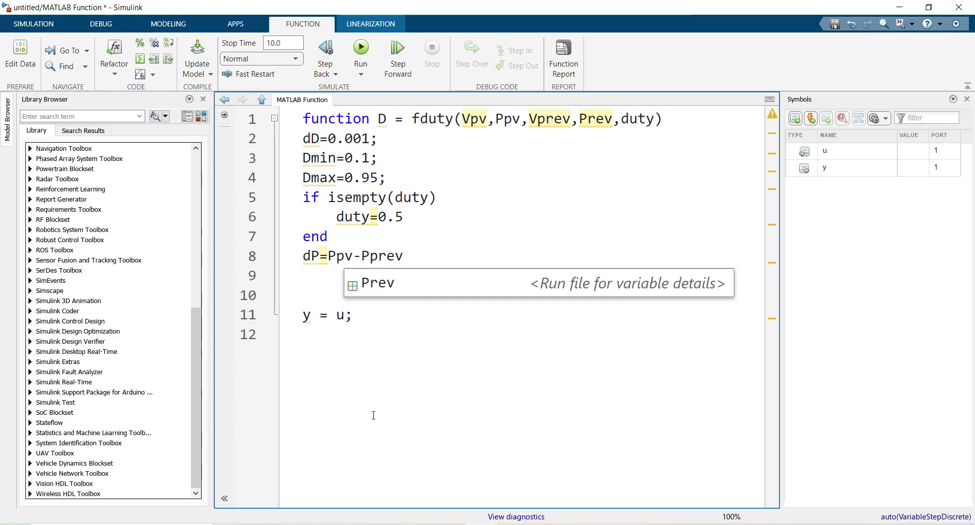
click(585, 126)
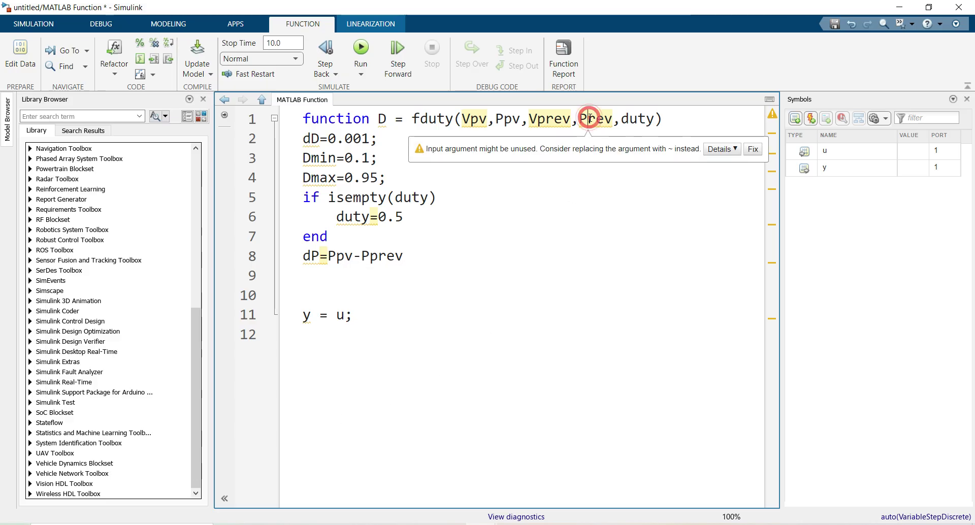
text(p)
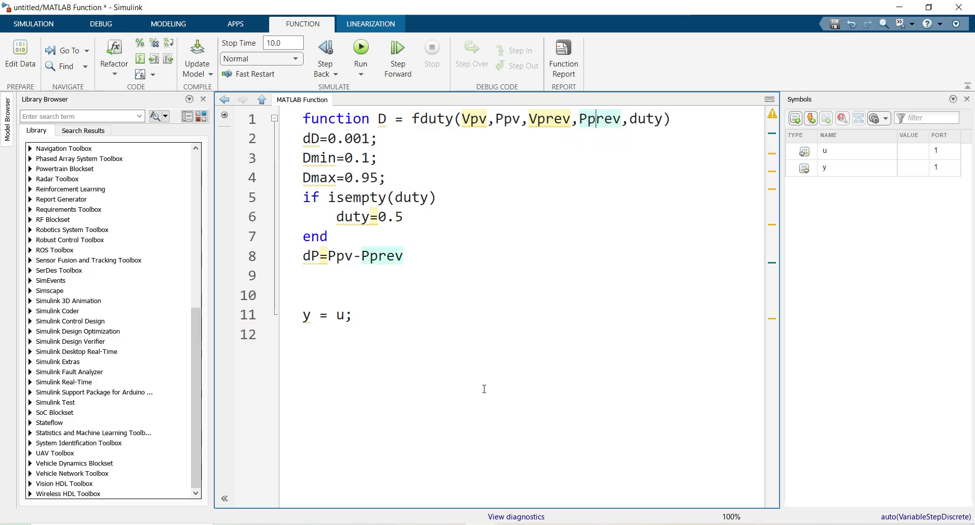
click(449, 253)
text(;)
key(Return)
- Add the voltage difference dV=Vpv-Vprev; on the line below dP
click(319, 278)
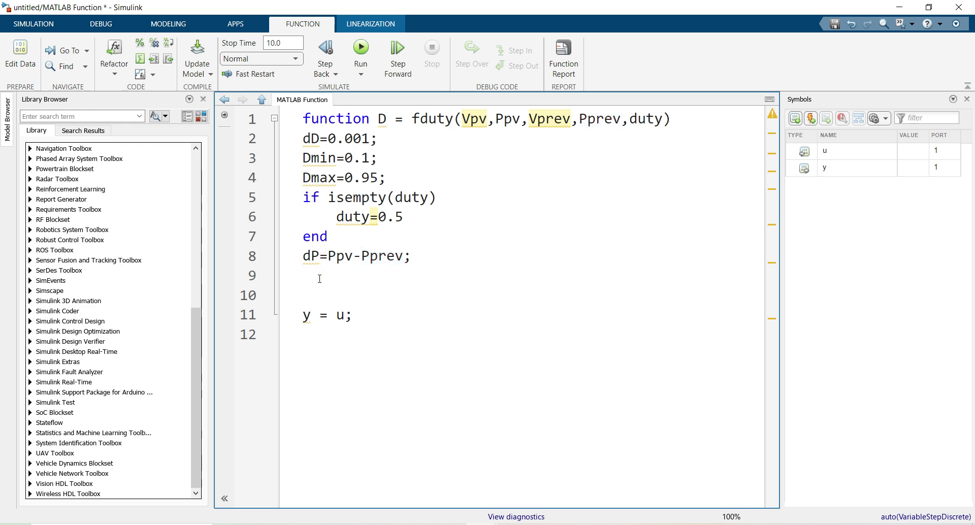
text(dV)
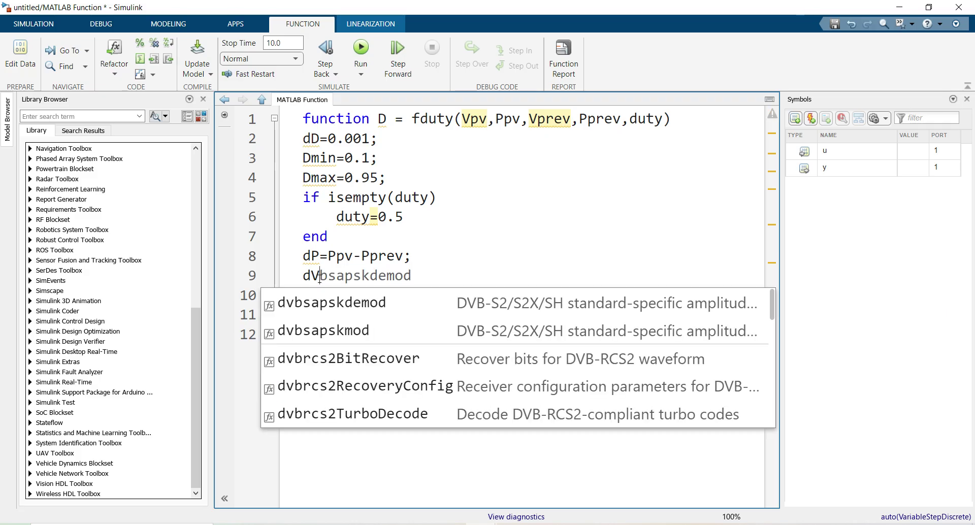
text(=Vpv-)
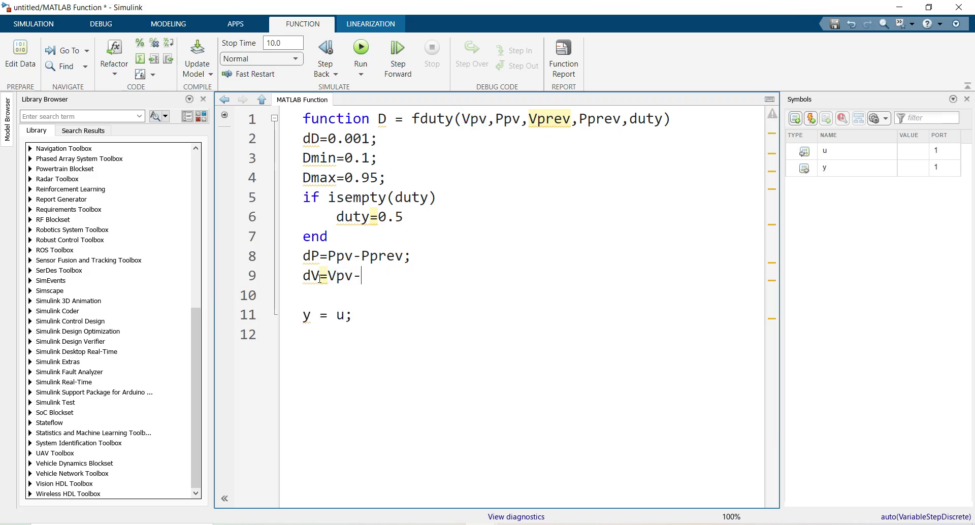
text(Vprev;)
key(Return)
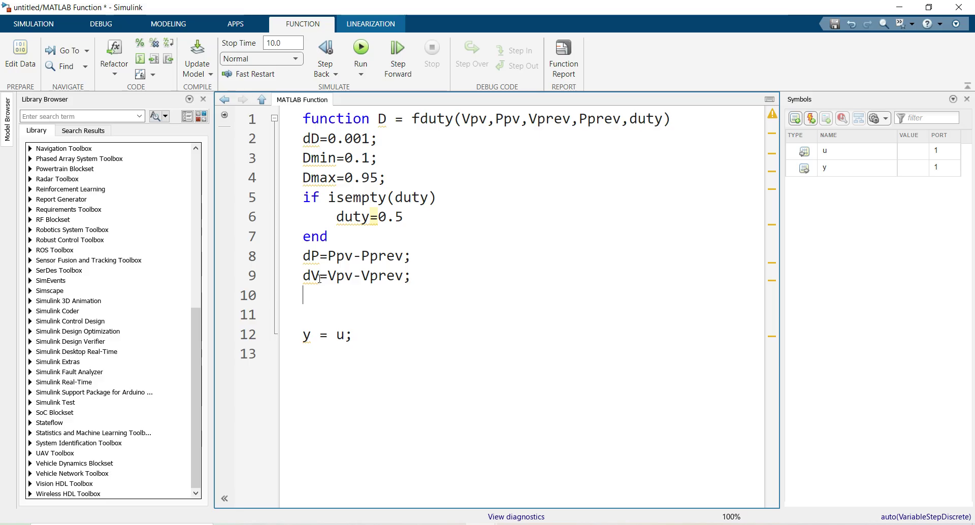
- Start an if dP>0 block below the dV line, leaving a blank line before it, and nest an if dV>0 condition inside
text(if)
key(BackSpace)
key(BackSpace)
key(Return)
text(if dP>0)
key(Return)
text(if d)
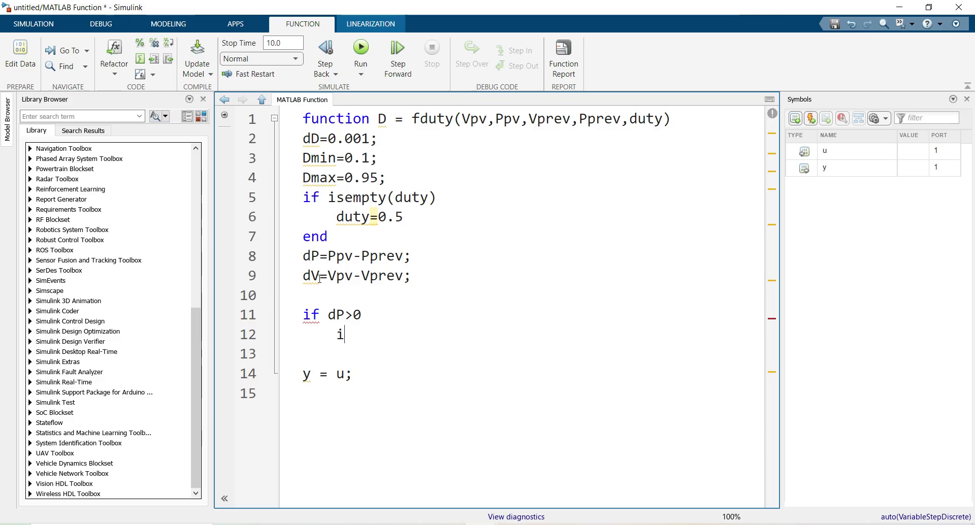
text(V)
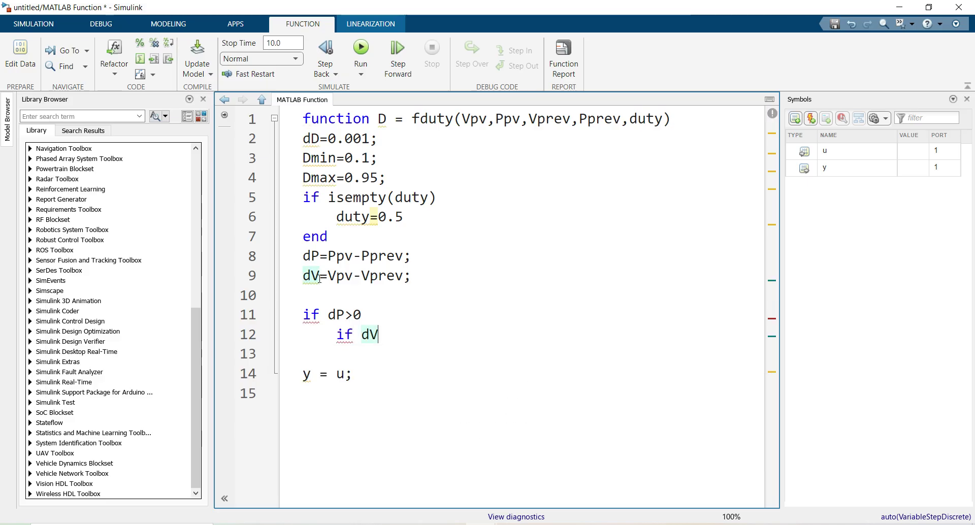
text(>0)
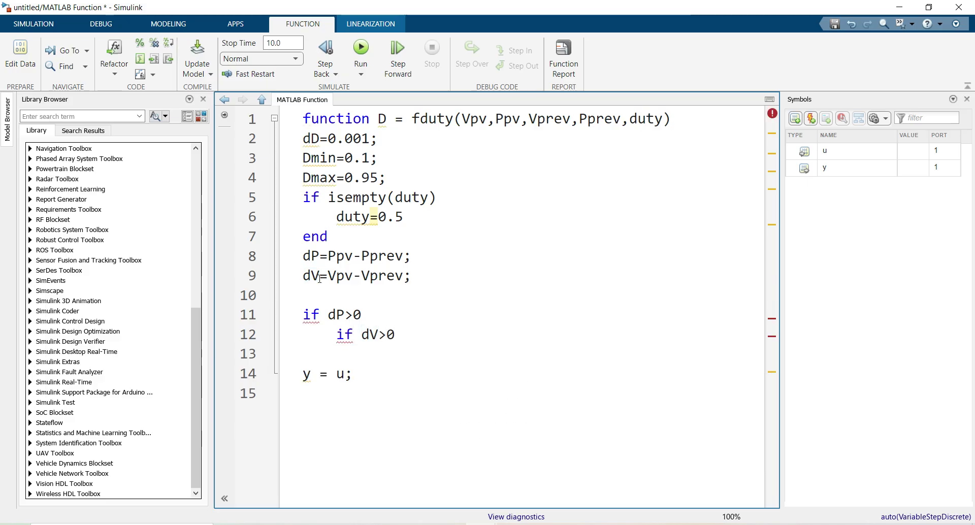
key(Return)
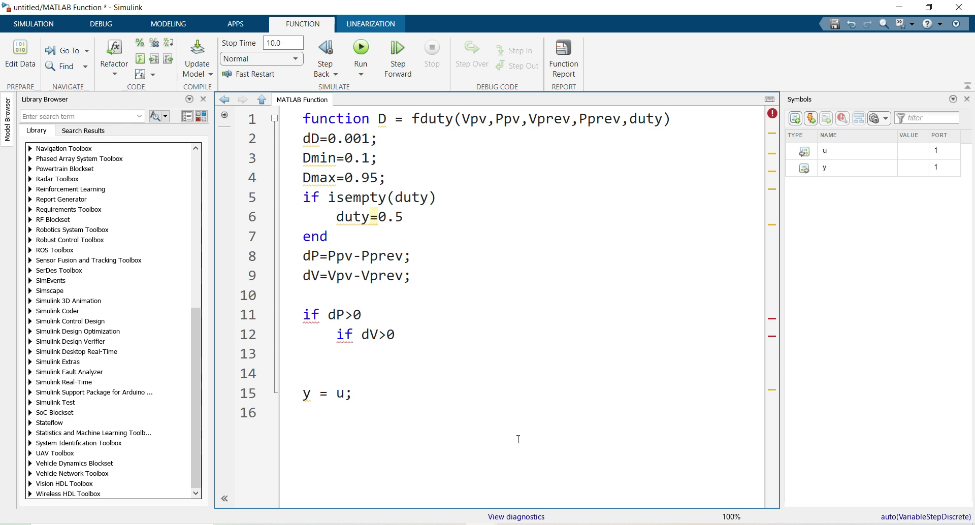
- Consult the MPPT flowchart in the PDF reader, return to Simulink and assign D=duty-dD; under the nested if dV>0
key(alt+Tab)
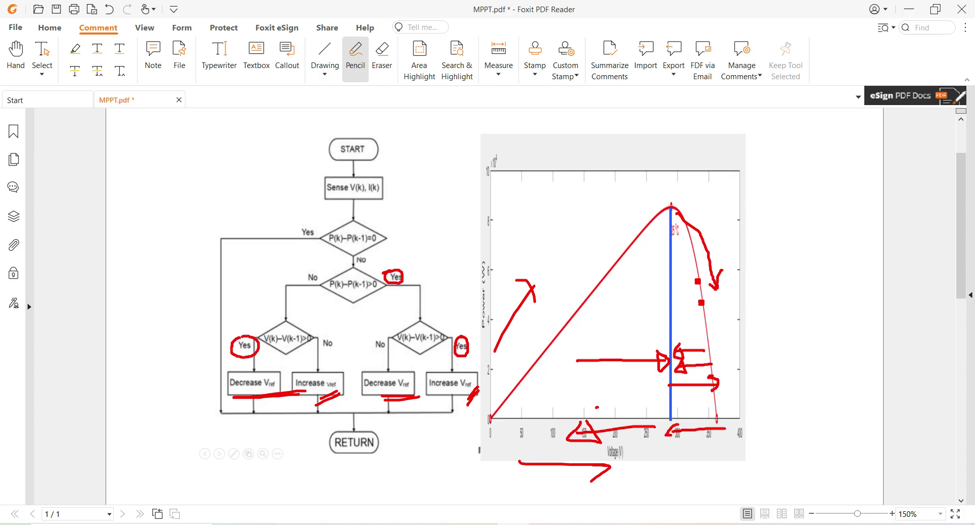
click(908, 9)
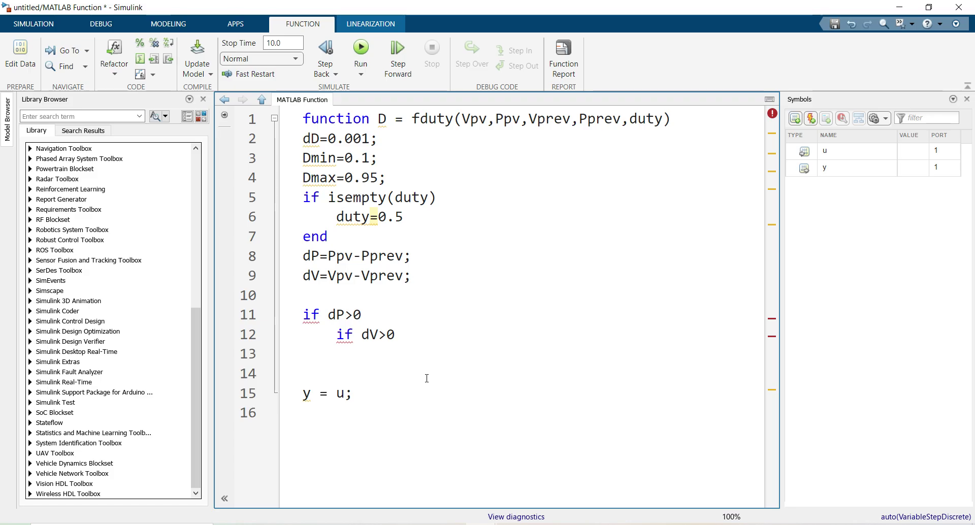
text(D)
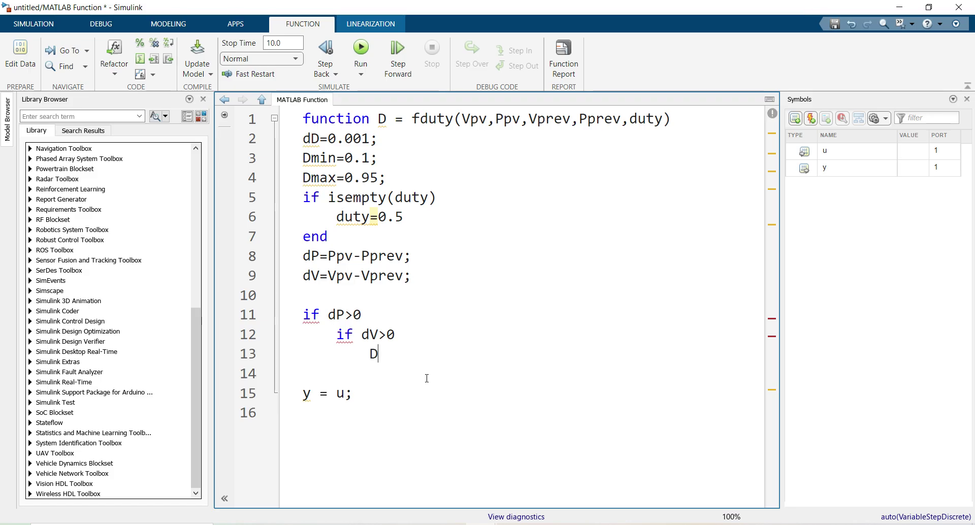
text(=)
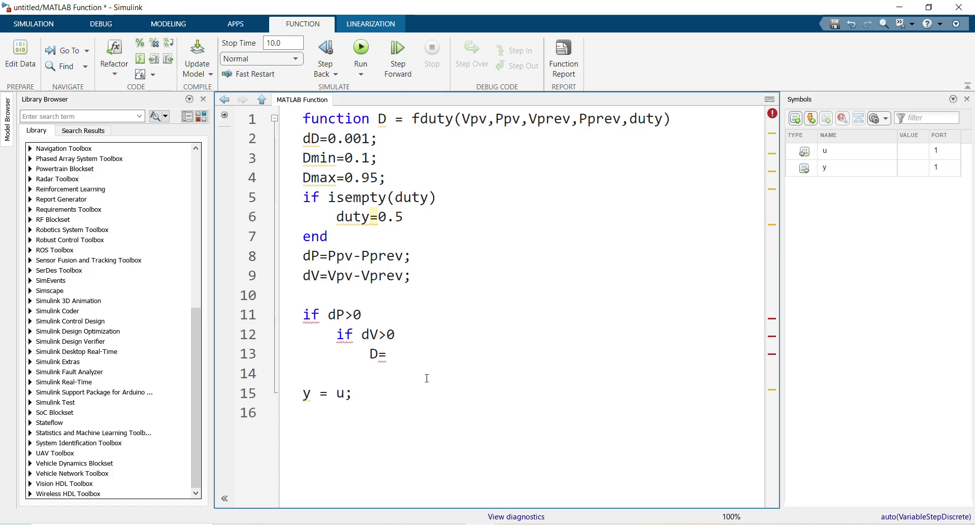
text(duty-D)
key(BackSpace)
text(dD)
key(Escape)
text(;)
key(Return)
- Add an else branch with D=duty+dD; to the nested dV condition and close it with end
text(else \)
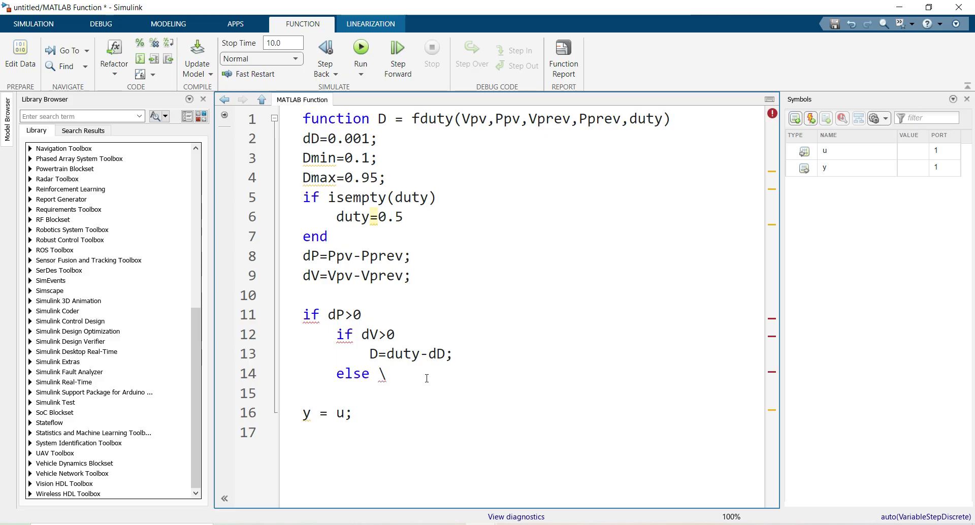
key(Return)
text(D=duty+d)
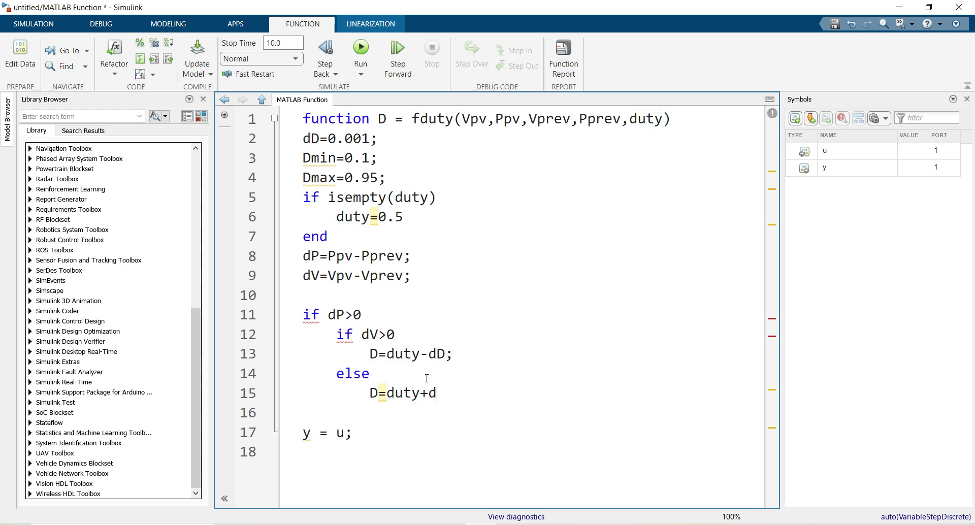
text(D;)
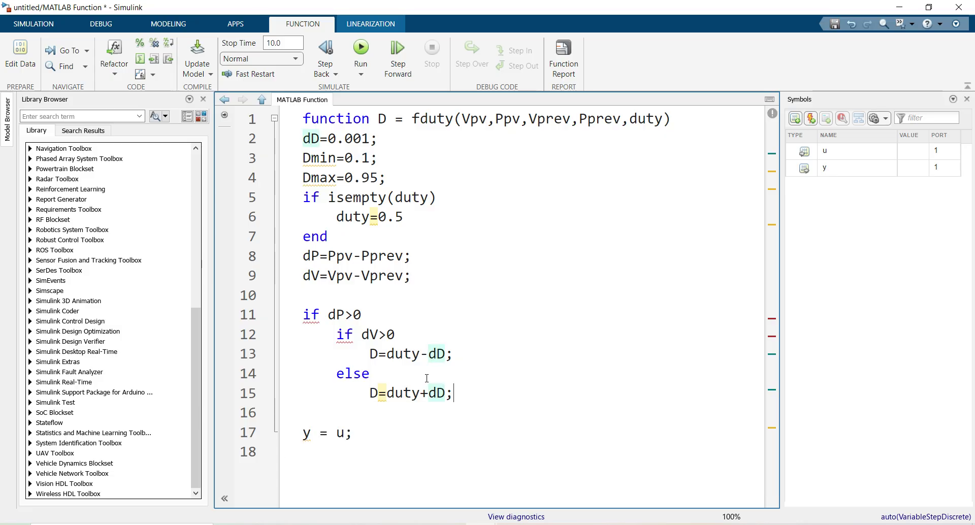
key(Return)
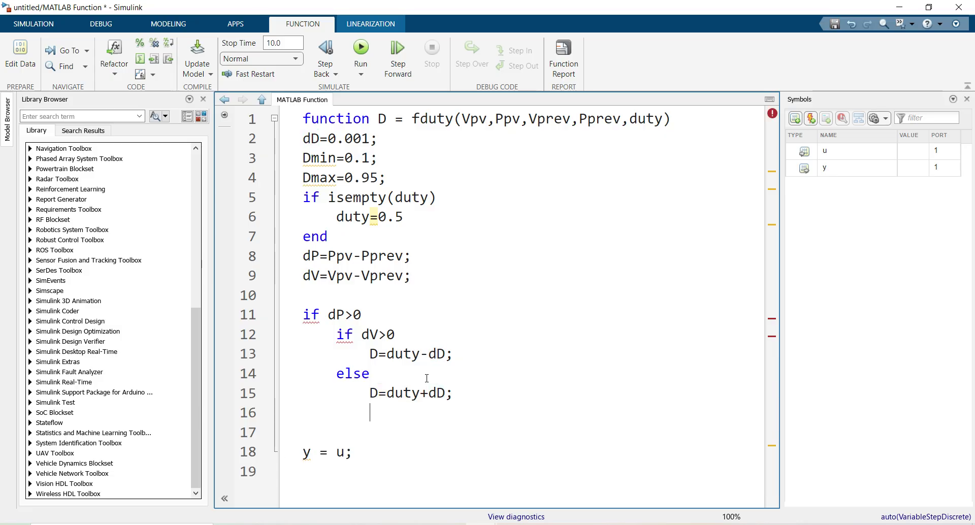
text(end)
key(Return)
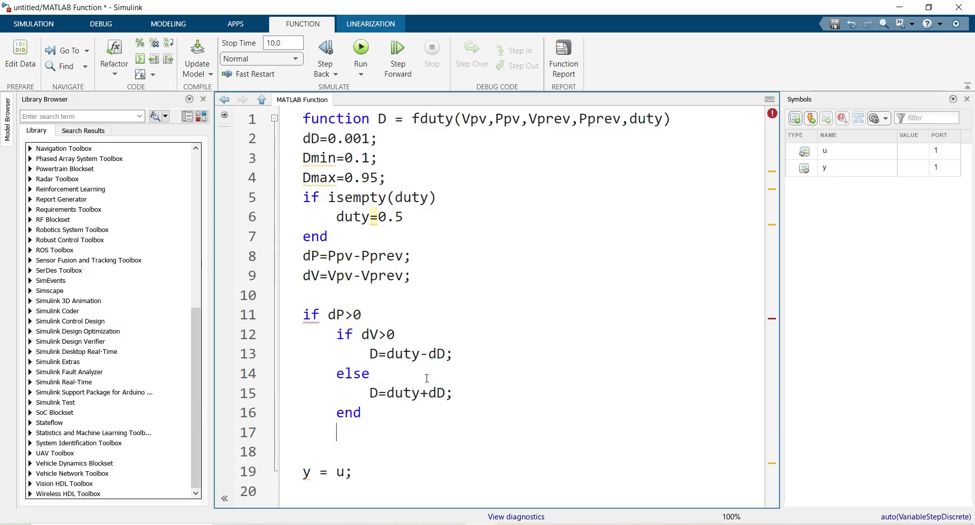
- Add an else branch to the dP>0 condition with a nested if dV>0 that assigns D=duty+dD;
text(else)
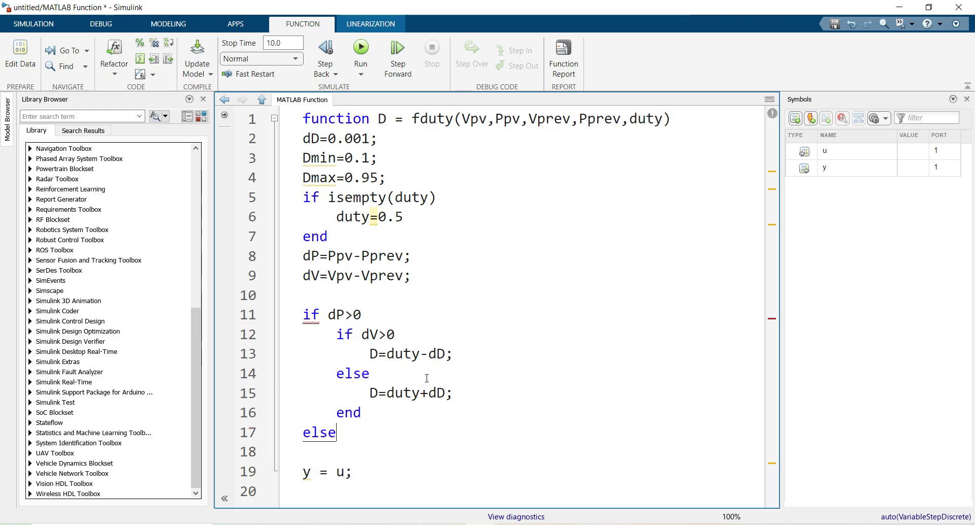
key(Return)
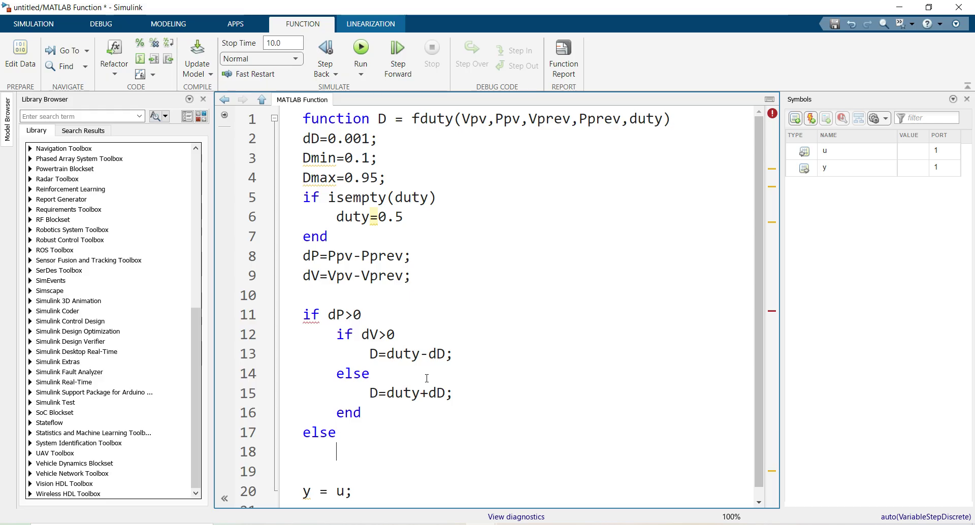
text(if dV)
key(BackSpace)
text(V)
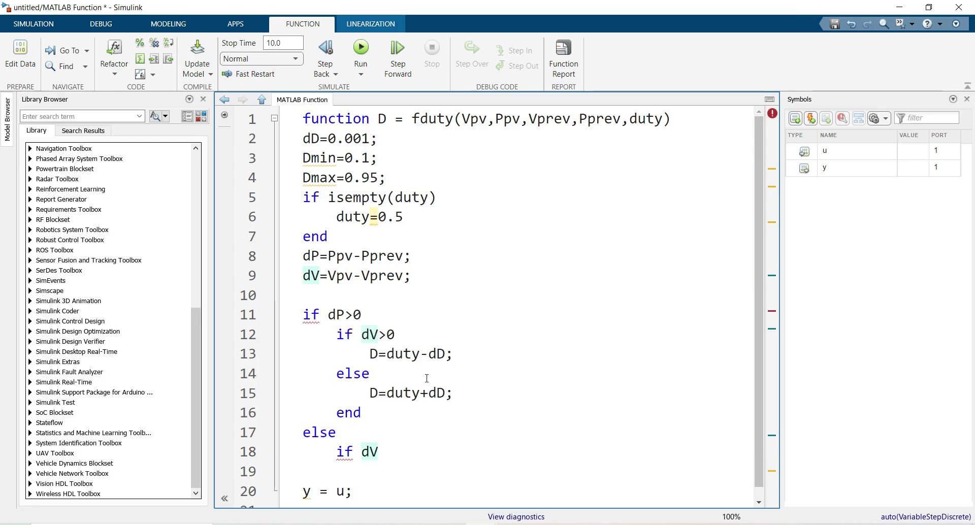
text(>0)
key(Return)
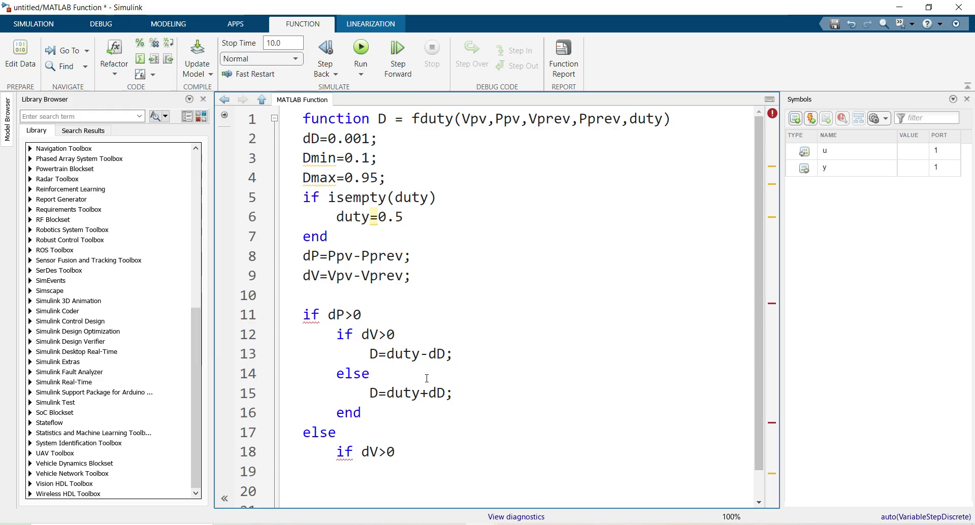
scroll(427, 378, down, 1)
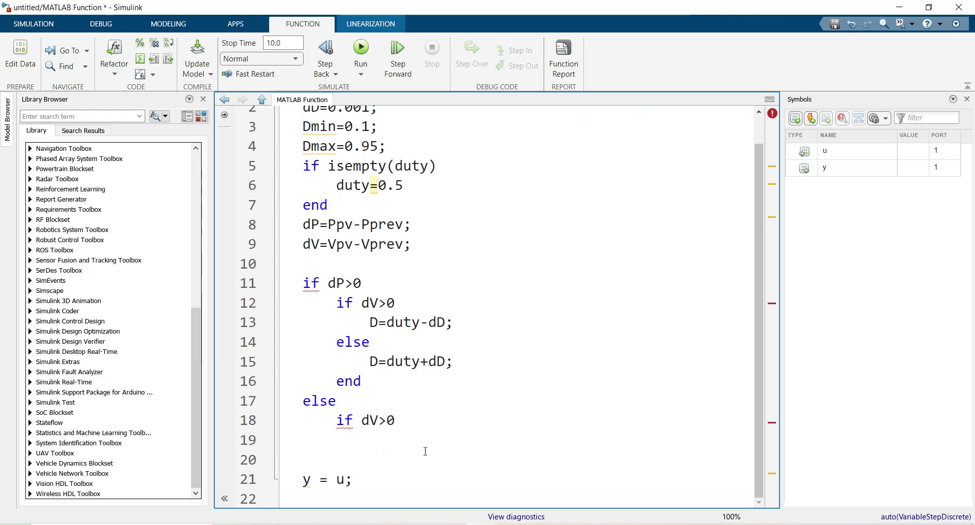
text(D=duty+d)
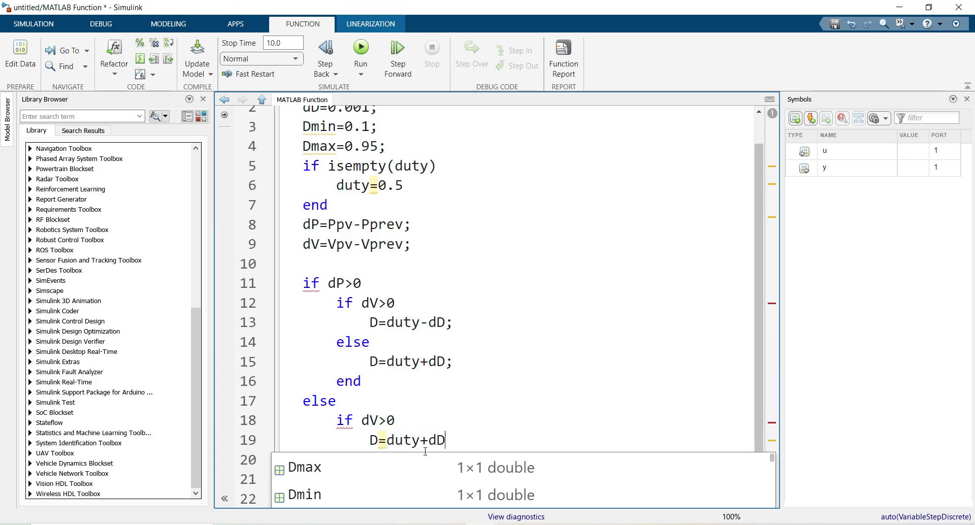
text(D;)
key(Return)
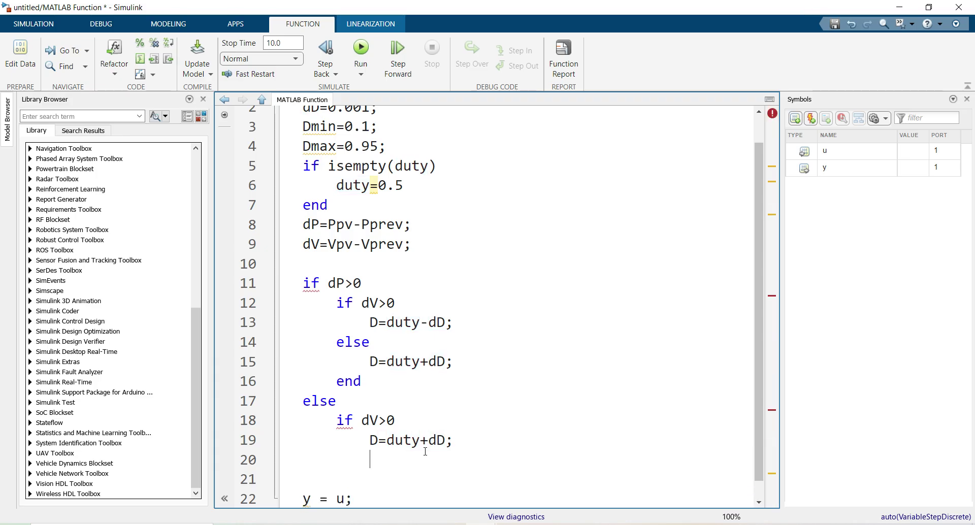
- Add an else branch assigning D=duty-dD; to the second nested dV condition
text(else)
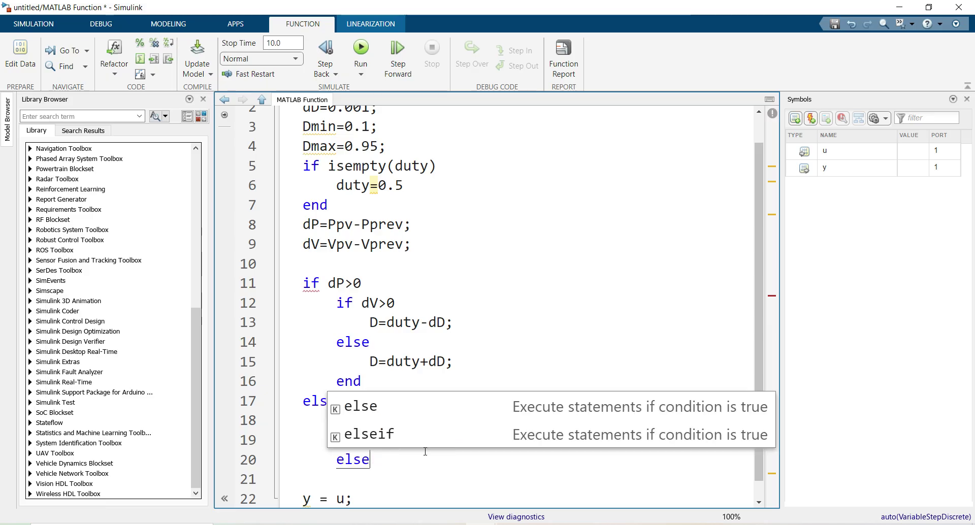
key(Return)
text(D=d;u)
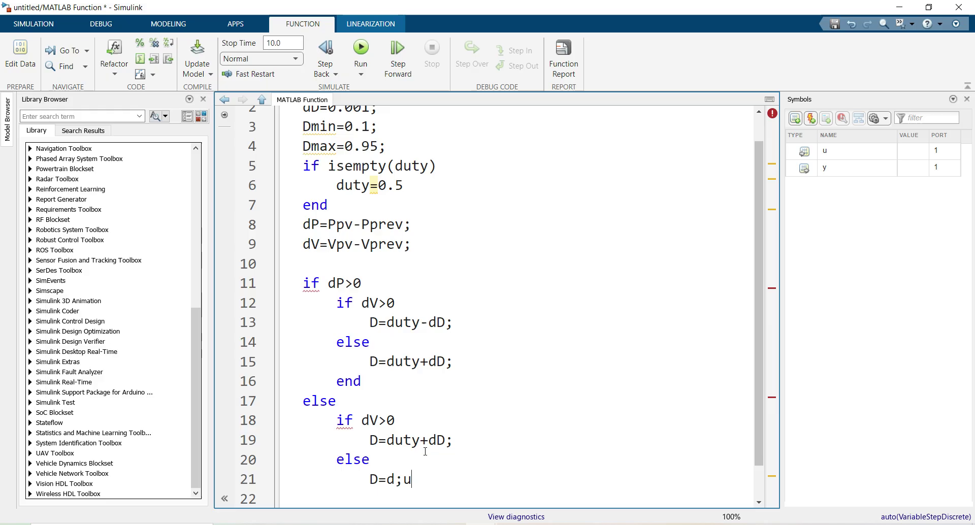
key(BackSpace)
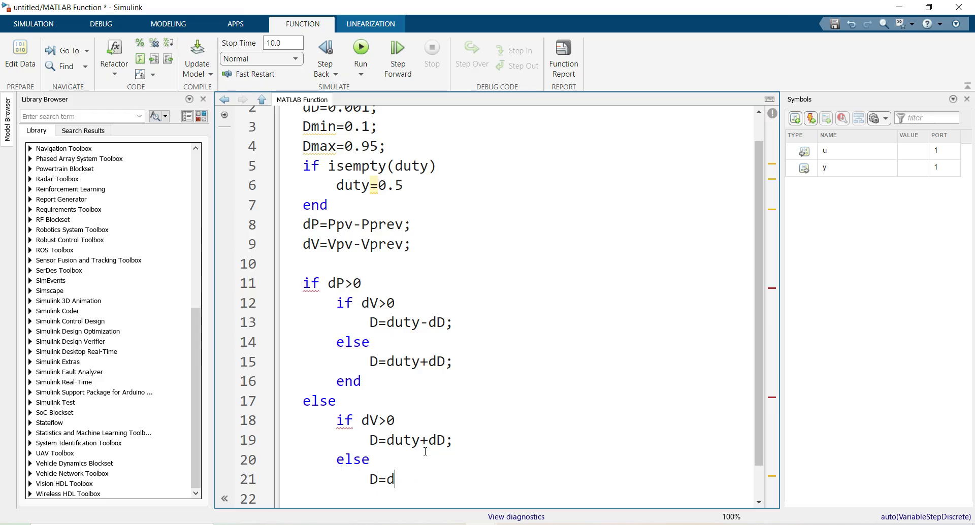
text(uty)
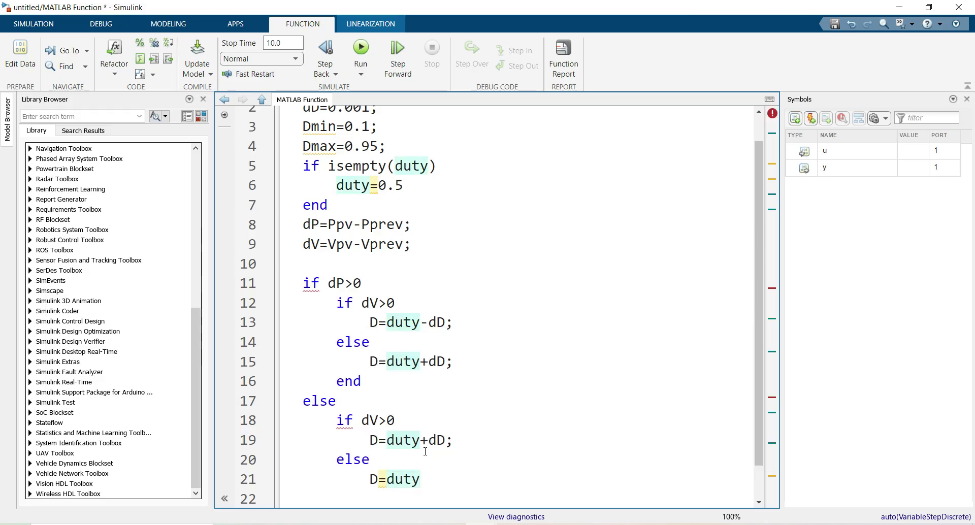
text(-dD;)
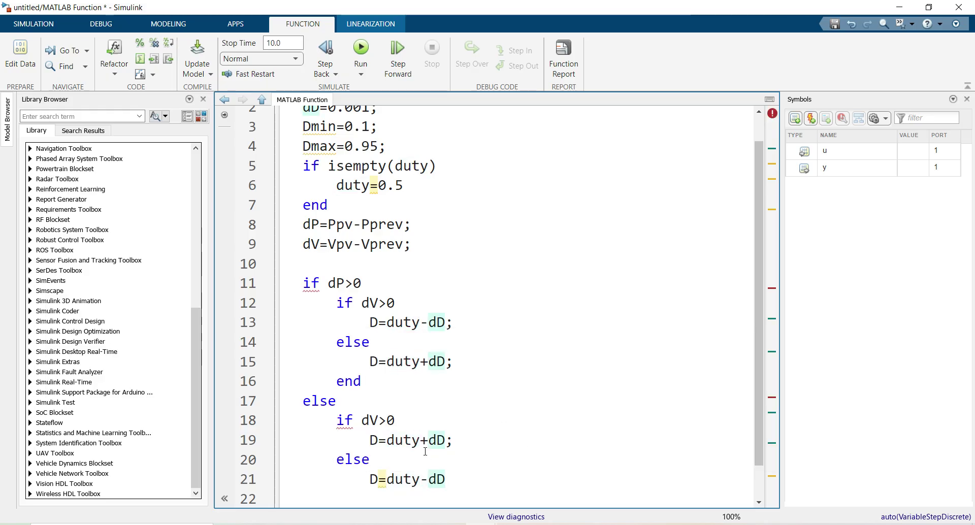
- Close the second nested dV condition and the outer dP condition, each with its own end
scroll(425, 451, down, 1)
text(end)
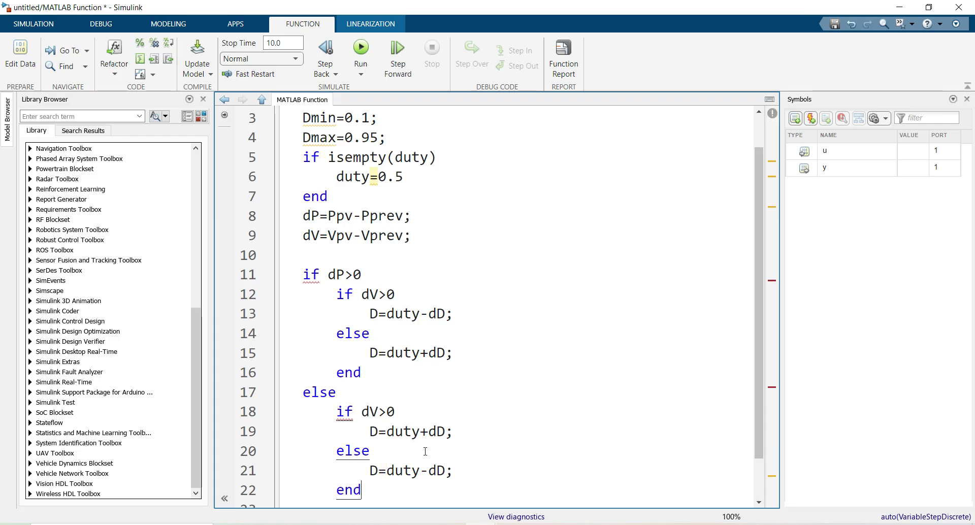
key(Return)
text(end)
key(Return)
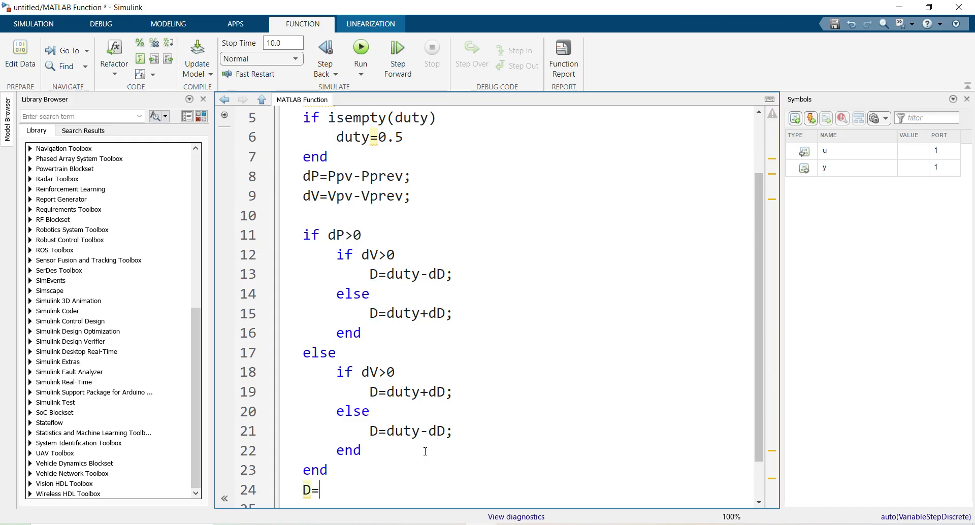
- Limit the duty cycle below the closed if block with the expression D=max(min(D,Dmax),Dmin)
text(max)
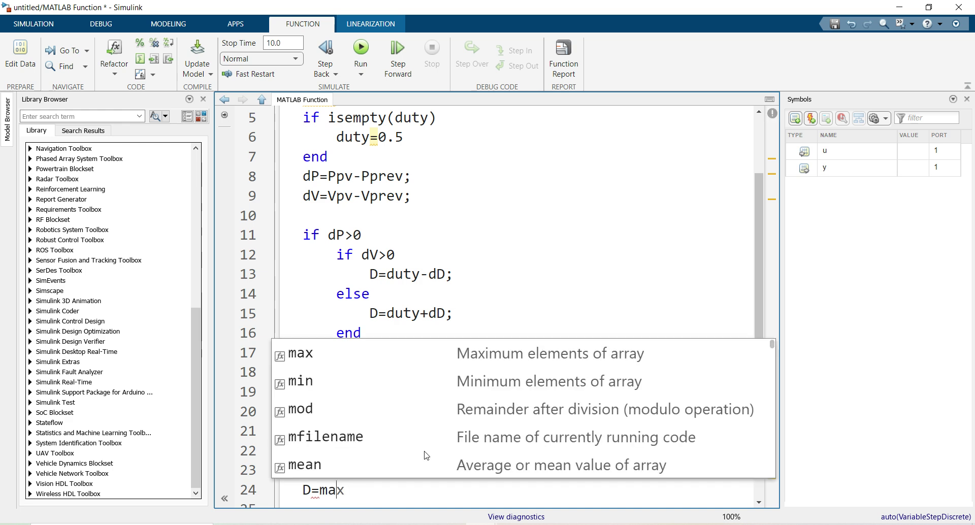
key(Escape)
text(()
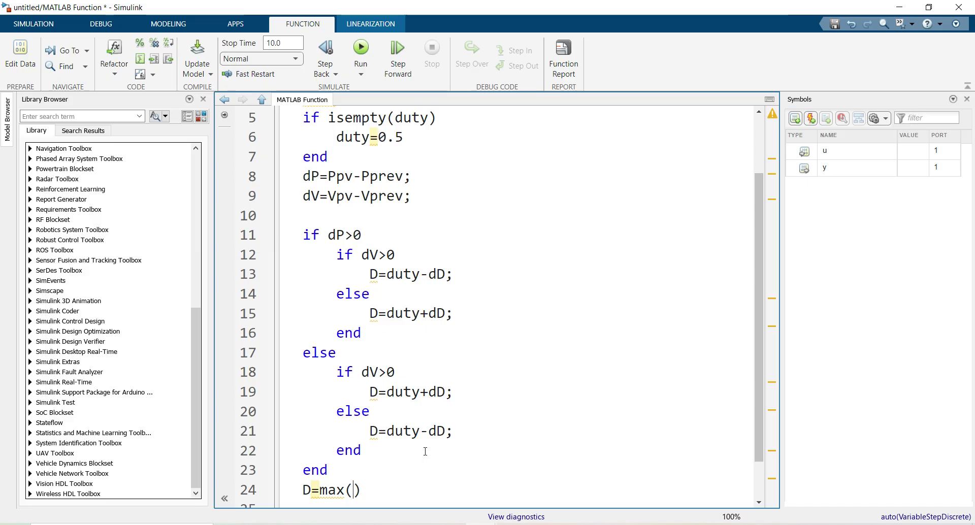
text(min)
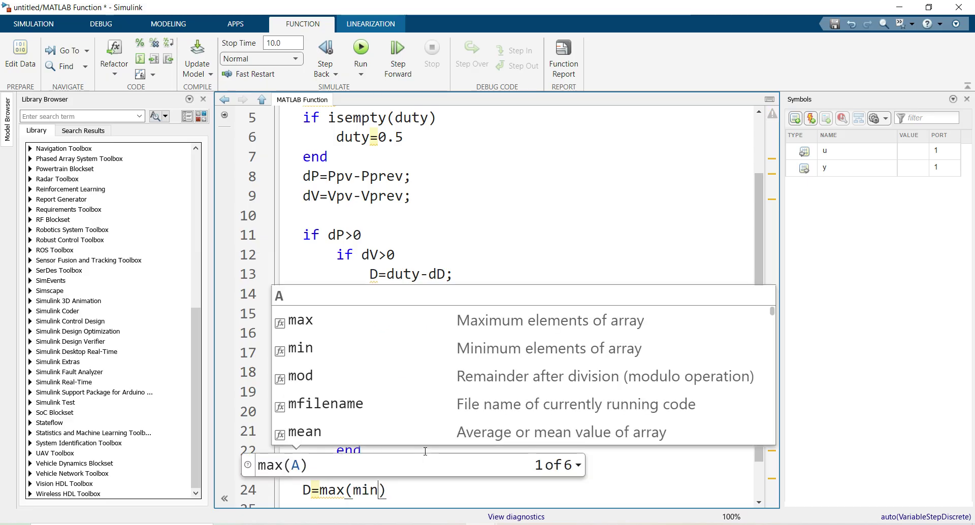
text(()
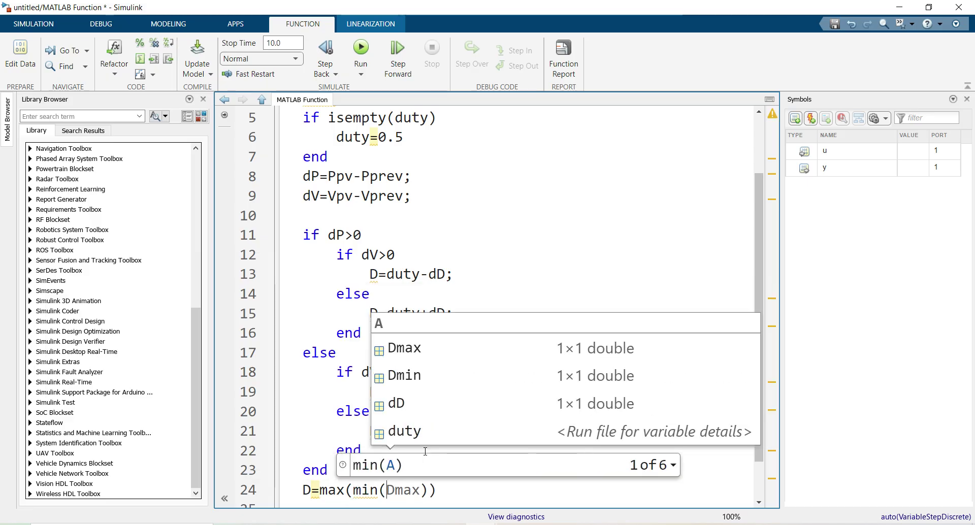
text(D,)
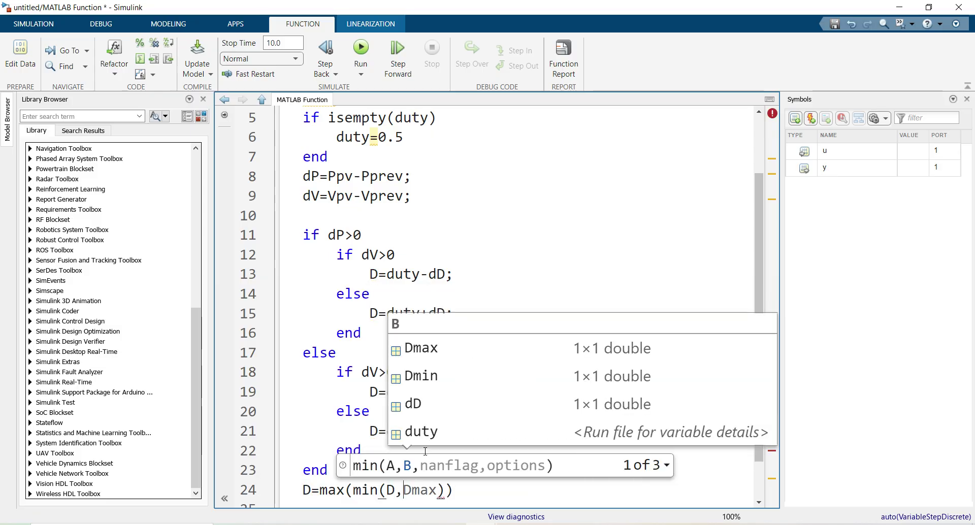
text(D)
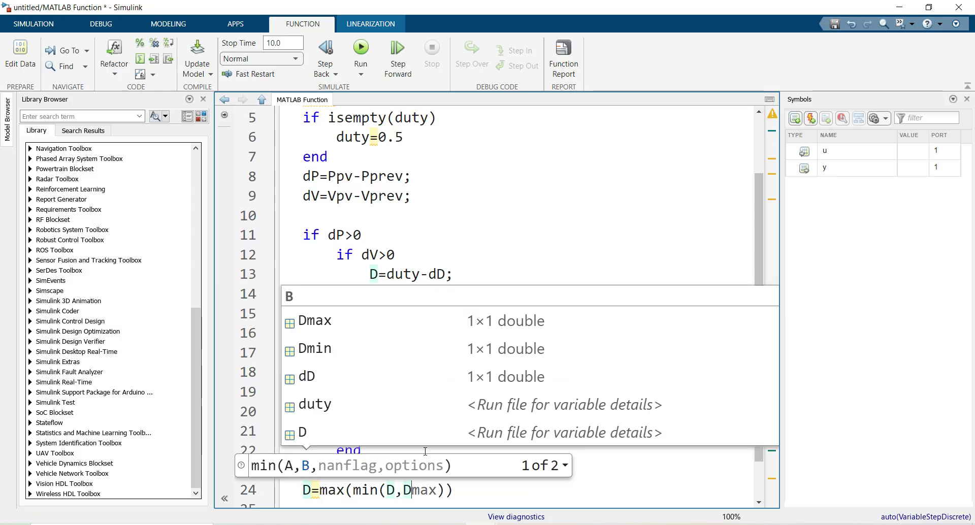
key(Tab)
text())
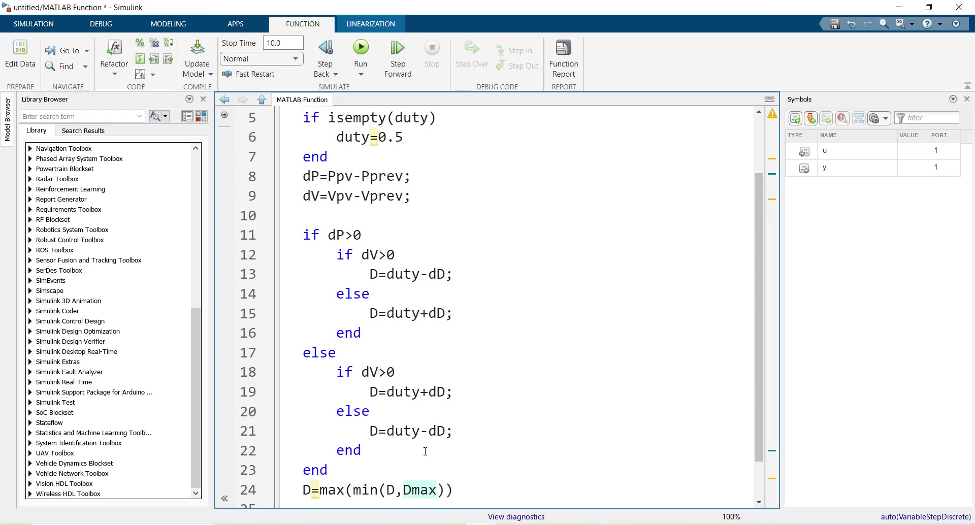
text(,Dmin)
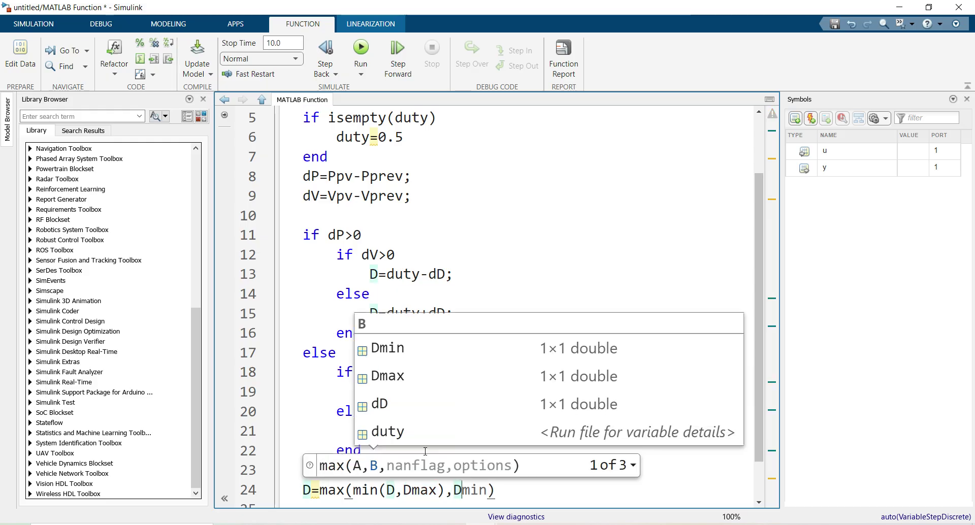
- Complete the limiting line as D=max(min(D,Dmax),Dmin); and end the duty=0.5 assignment with a semicolon
key(Tab)
text();)
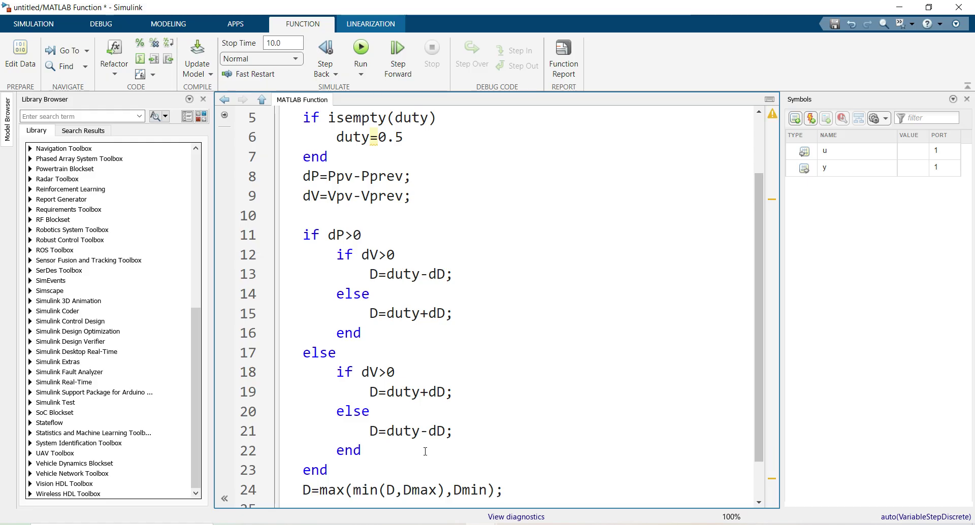
scroll(428, 317, up, 3)
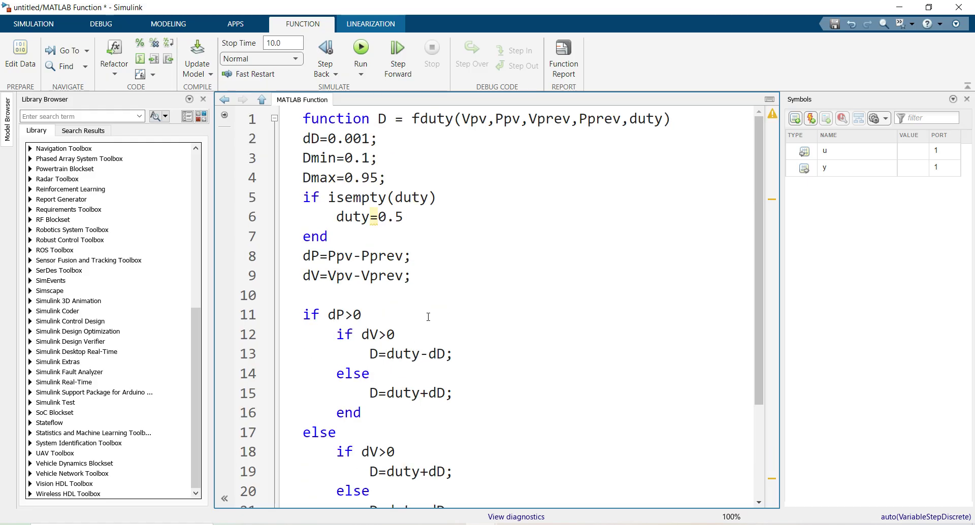
click(424, 219)
text(;)
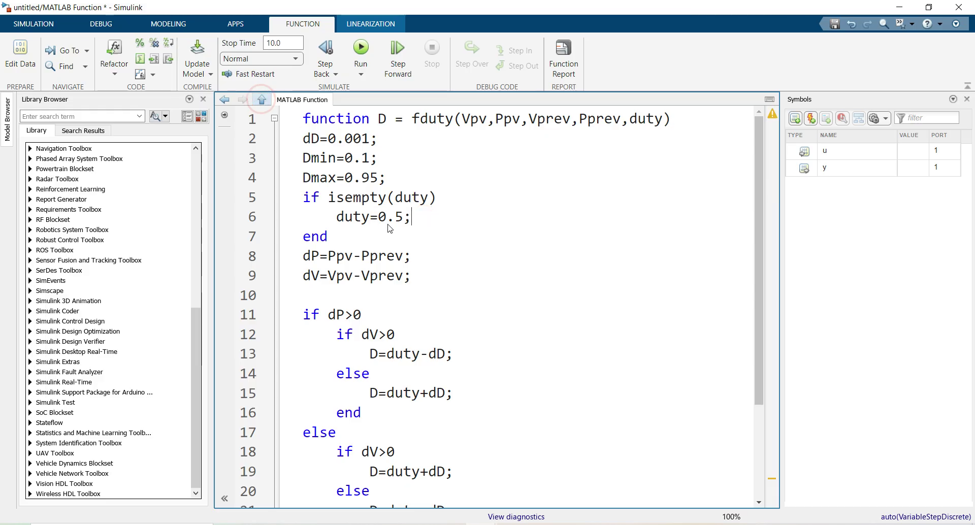
- Return to the top-level model, enlarge the fduty block, and feed its D output back to the duty input through a Unit Delay
click(262, 99)
drag(526, 423, 609, 486)
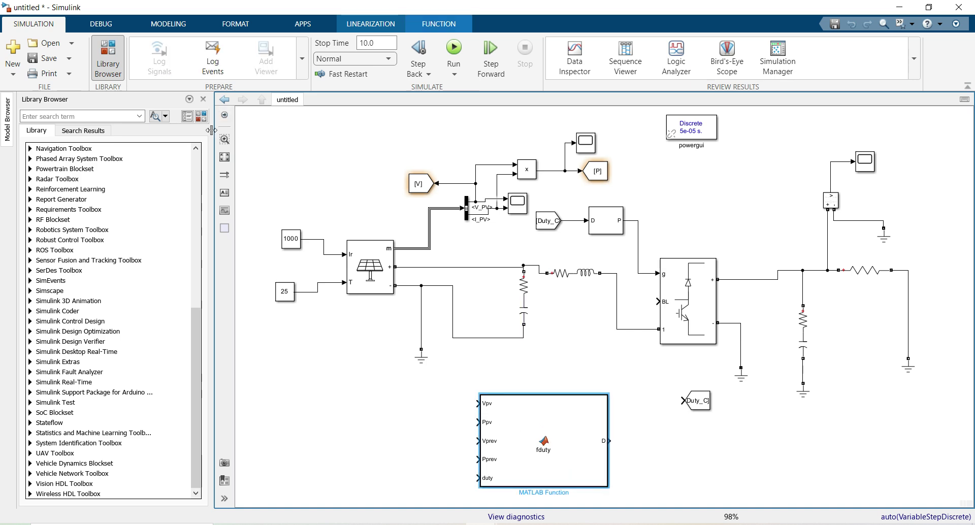
click(198, 116)
drag(386, 428, 612, 439)
click(471, 10)
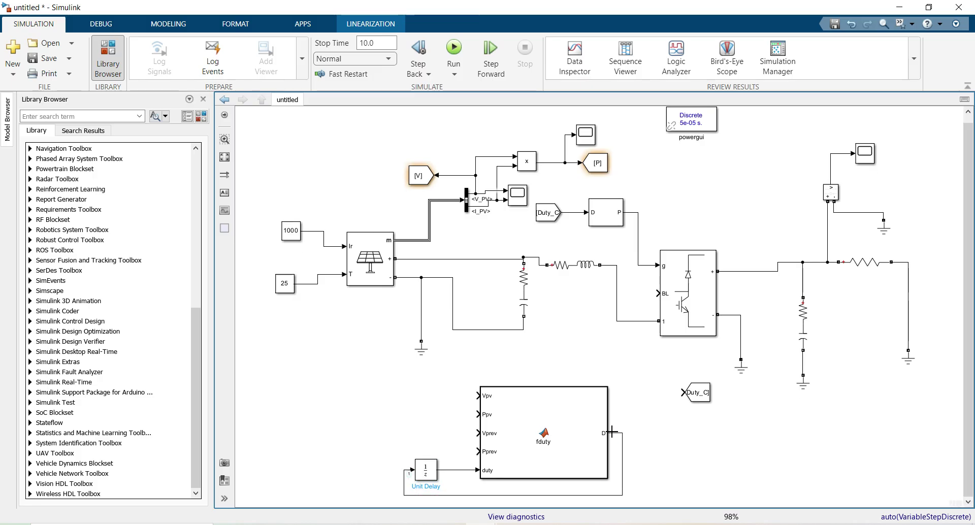
- Connect the D output of the fduty block to the Duty_C Goto block and check its matching From block
drag(668, 394, 619, 432)
click(603, 170)
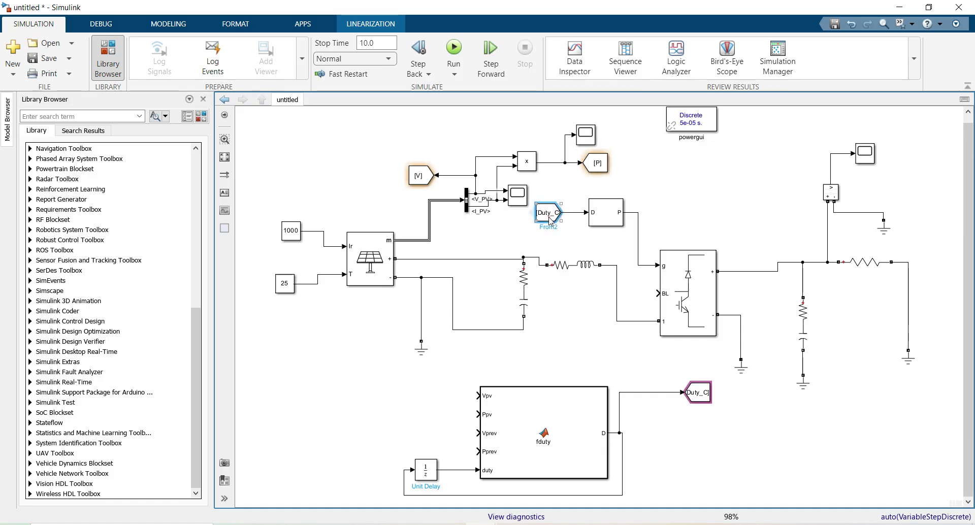
click(391, 353)
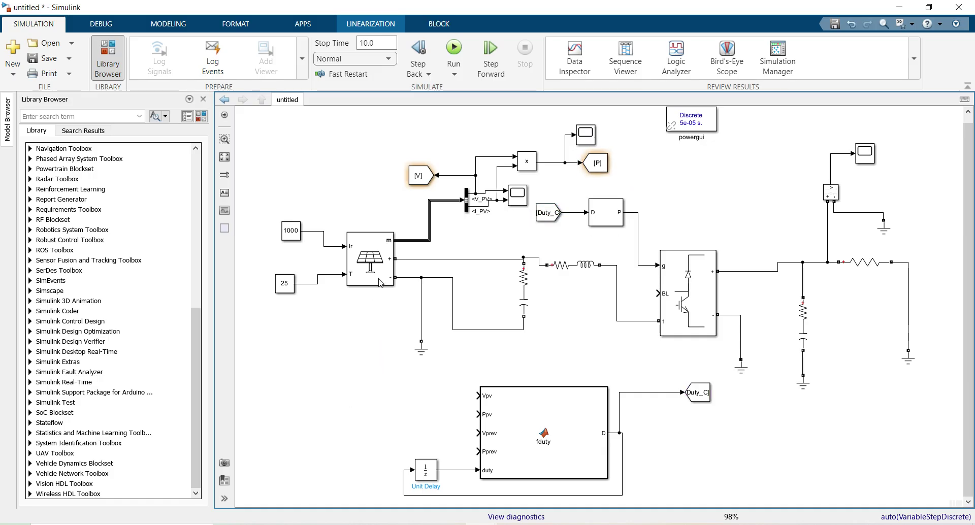
- Add a From block with the tag V beside the fduty block and connect it to the Vpv input
double_click(296, 380)
text(fr)
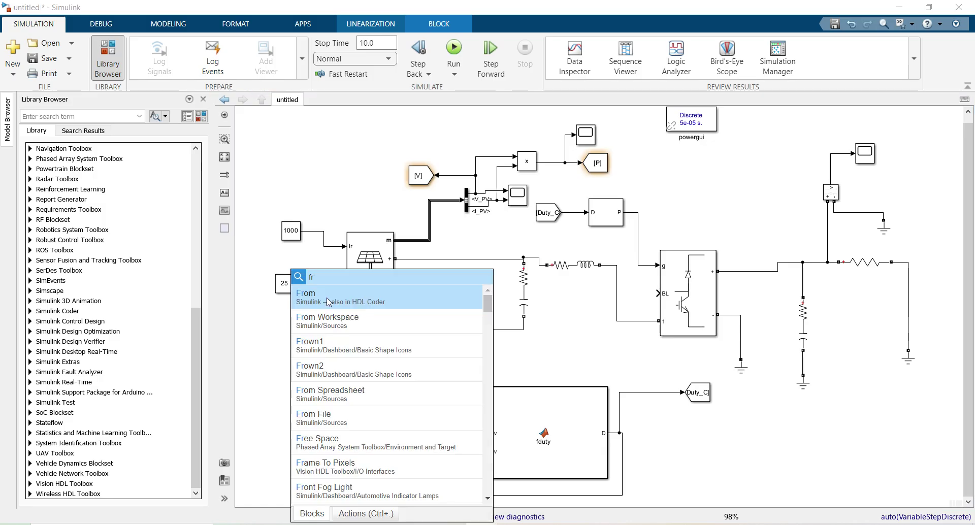
click(325, 298)
drag(297, 383, 390, 402)
click(390, 396)
click(414, 396)
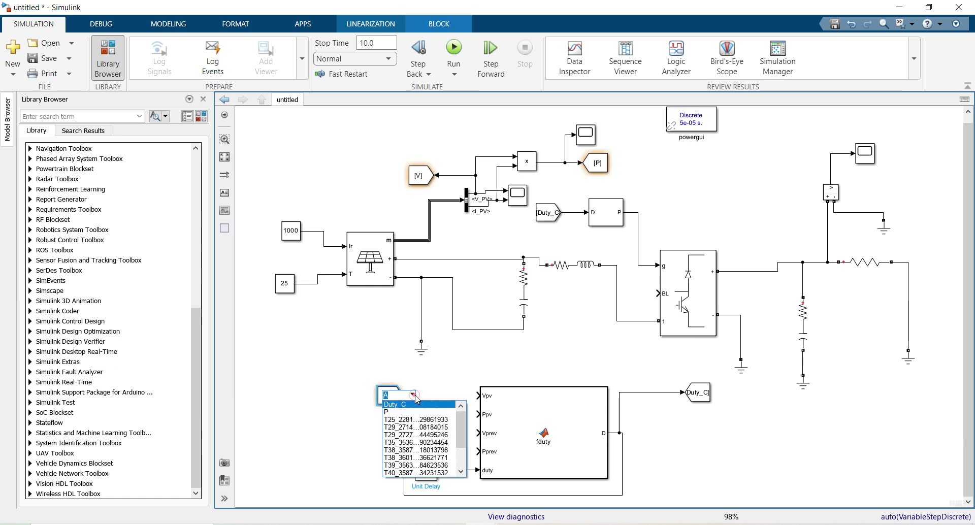
scroll(406, 457, down, 2)
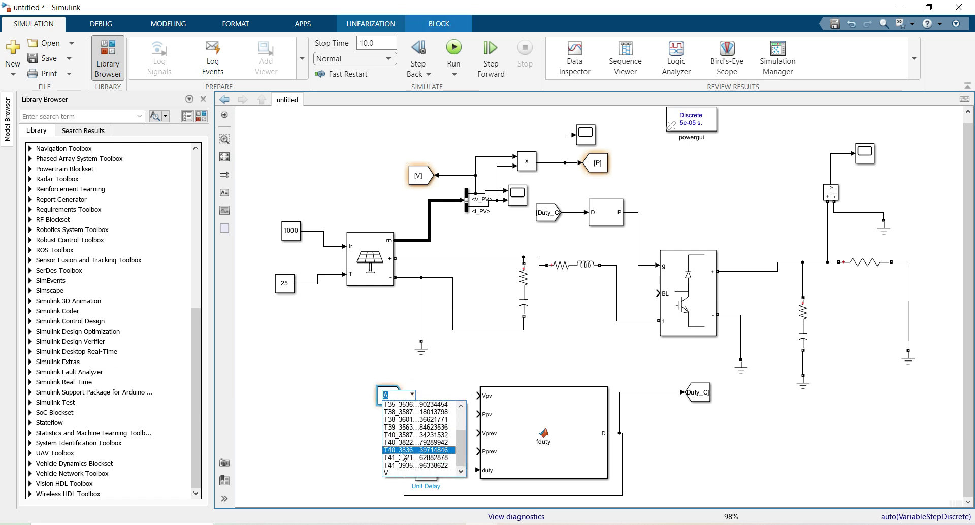
click(397, 473)
drag(404, 396, 478, 396)
- Feed Vprev from the V signal through a Unit Delay, and connect a second From block with the tag P to Ppv
mouse_move(426, 467)
mouse_down()
mouse_move(433, 433)
mouse_move(415, 428)
mouse_move(410, 395)
mouse_move(370, 400)
mouse_move(369, 421)
mouse_move(386, 431)
mouse_move(476, 414)
mouse_up()
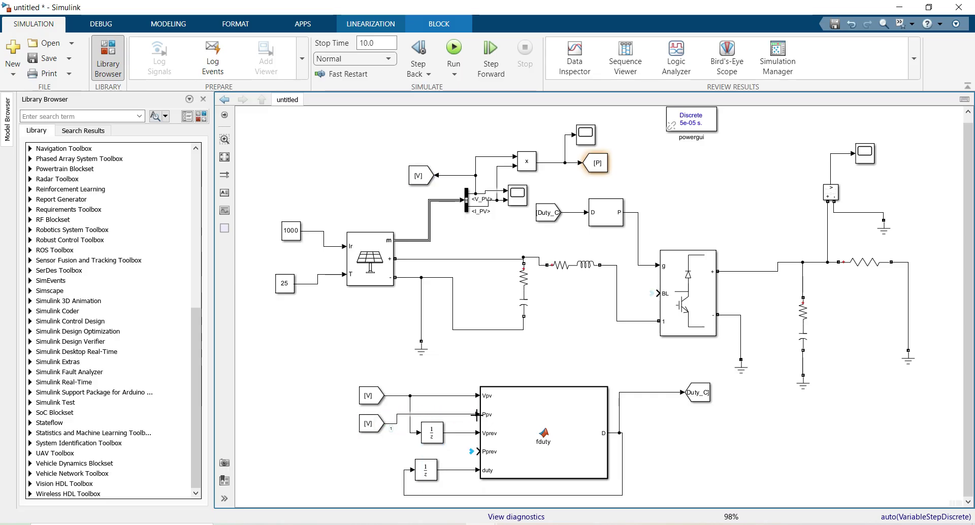
double_click(372, 425)
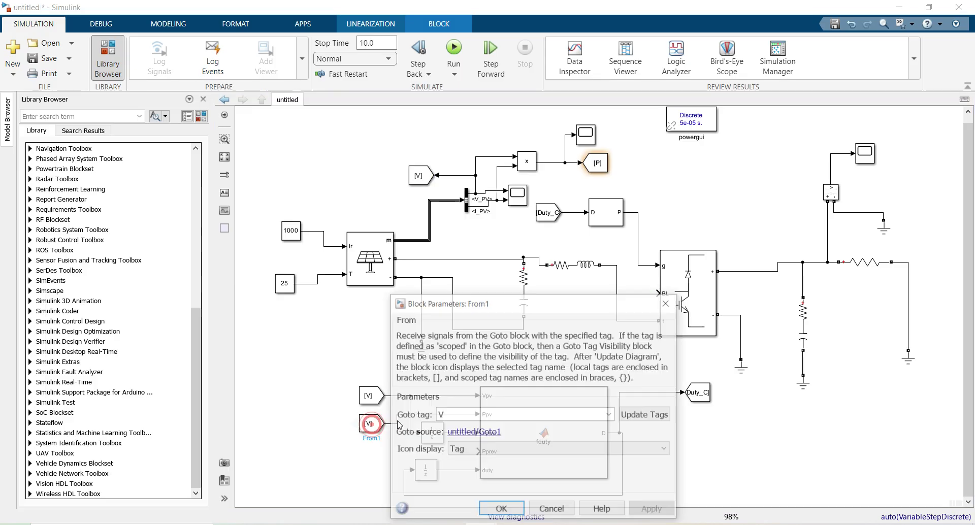
click(610, 414)
click(447, 438)
click(501, 509)
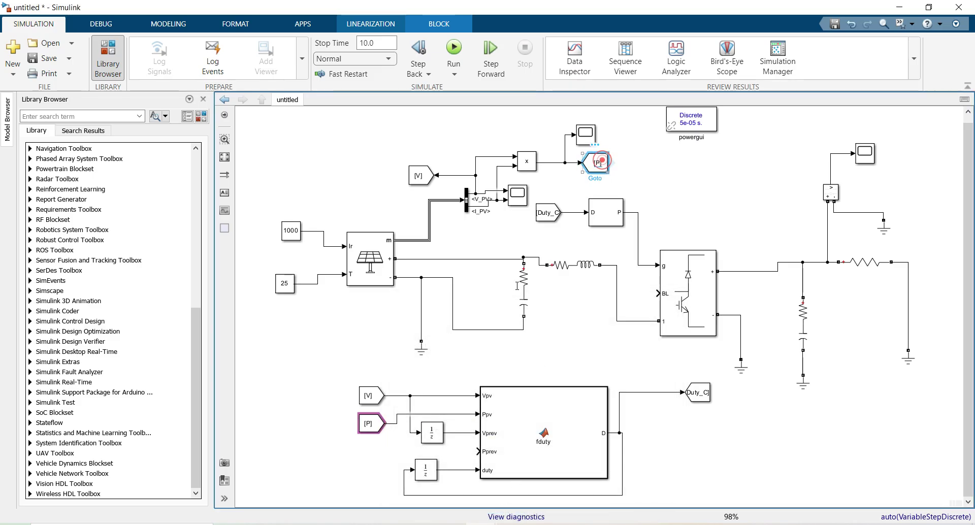
- Add another Unit Delay and wire it between the P From block and the Pprev input
click(433, 443)
drag(432, 445, 401, 459)
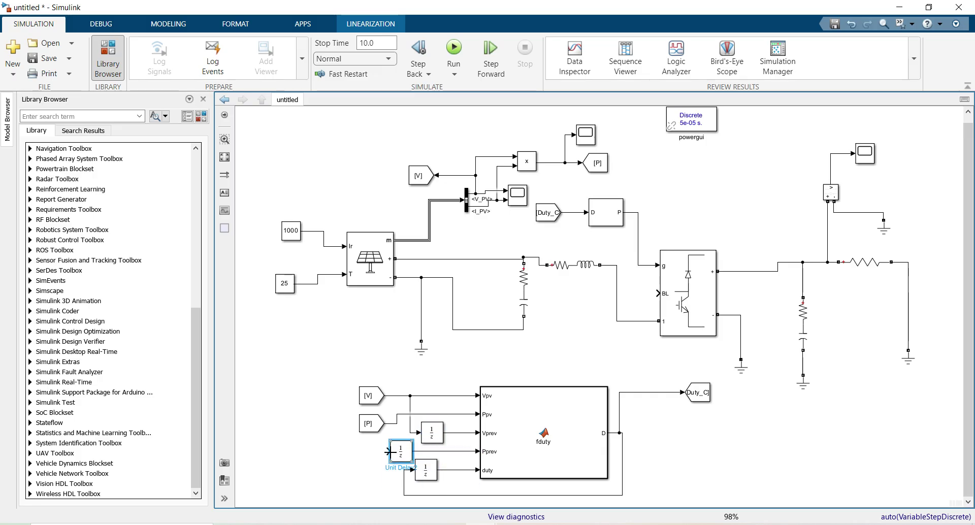
drag(386, 421, 388, 451)
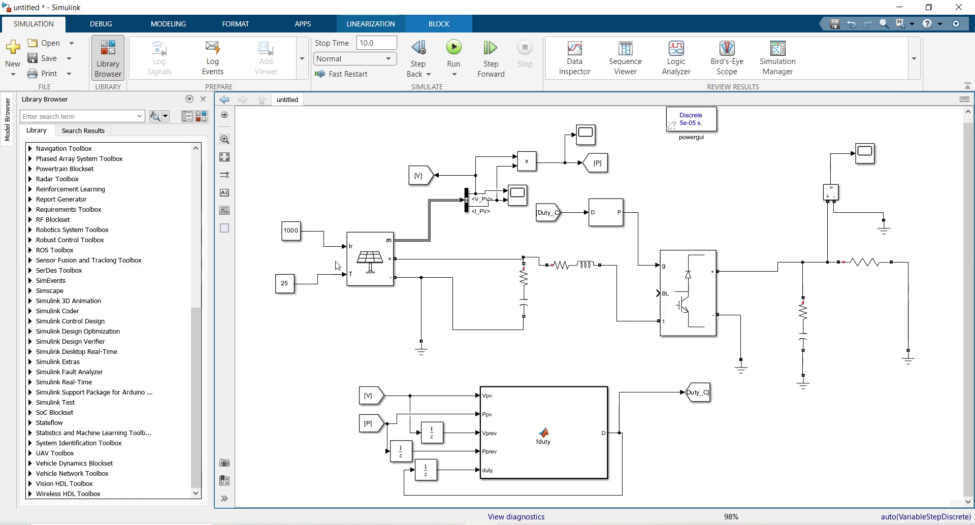
- Plot the PV array's I-V and P-V characteristics at 1000 W/m2 and read the maximum power point
click(367, 267)
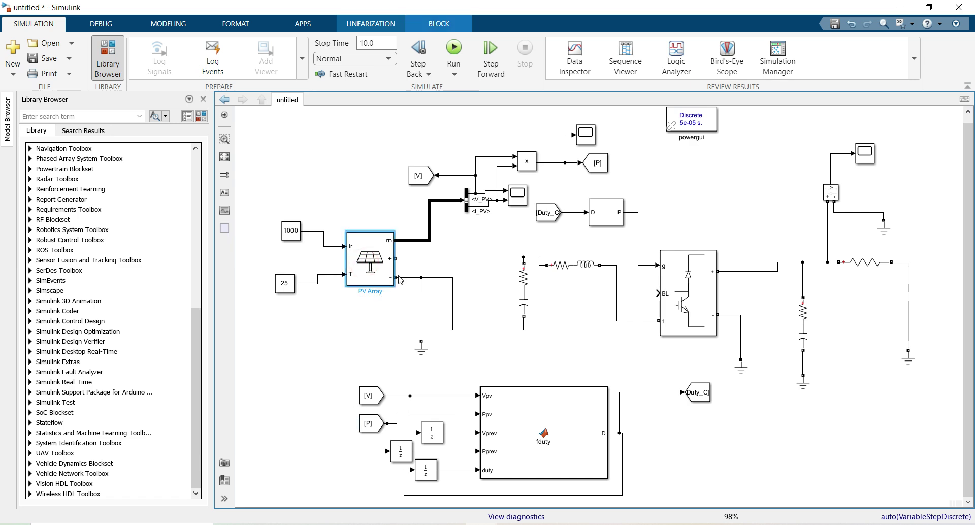
double_click(370, 264)
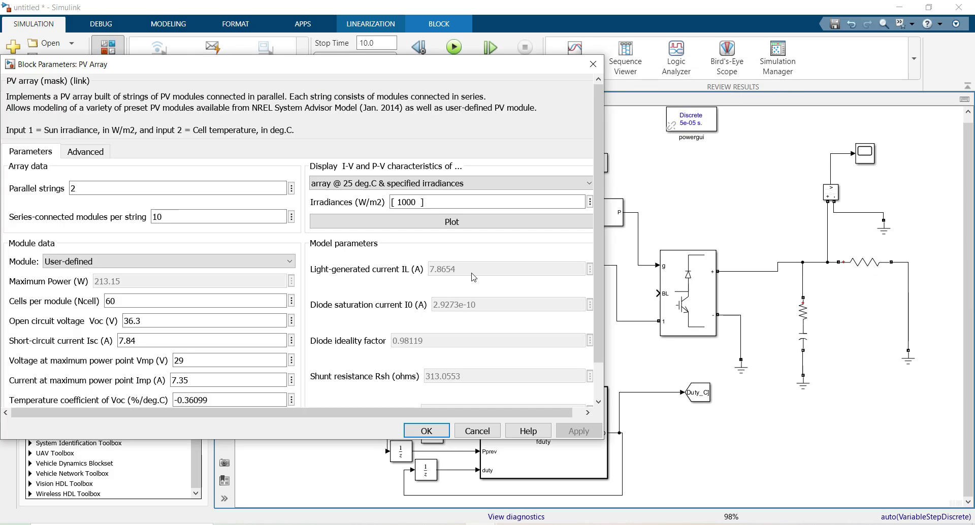
click(449, 220)
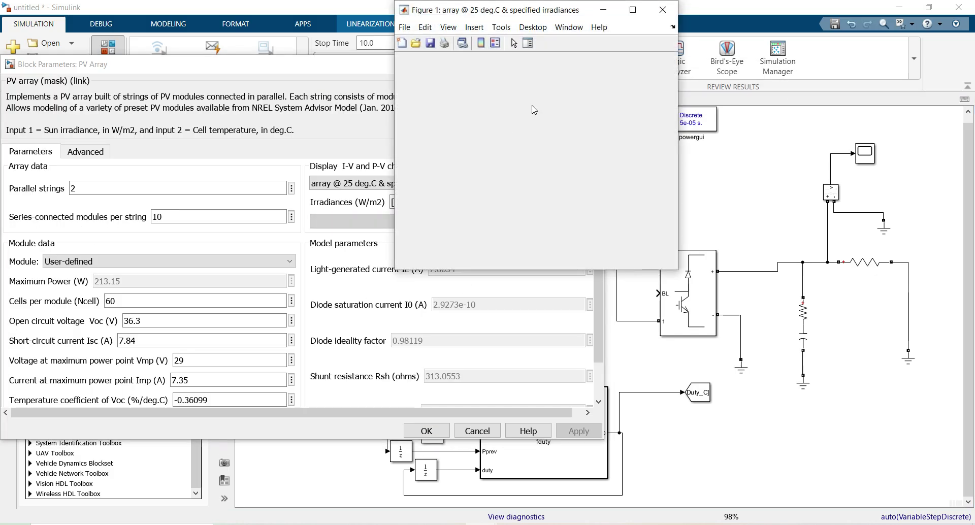
click(632, 10)
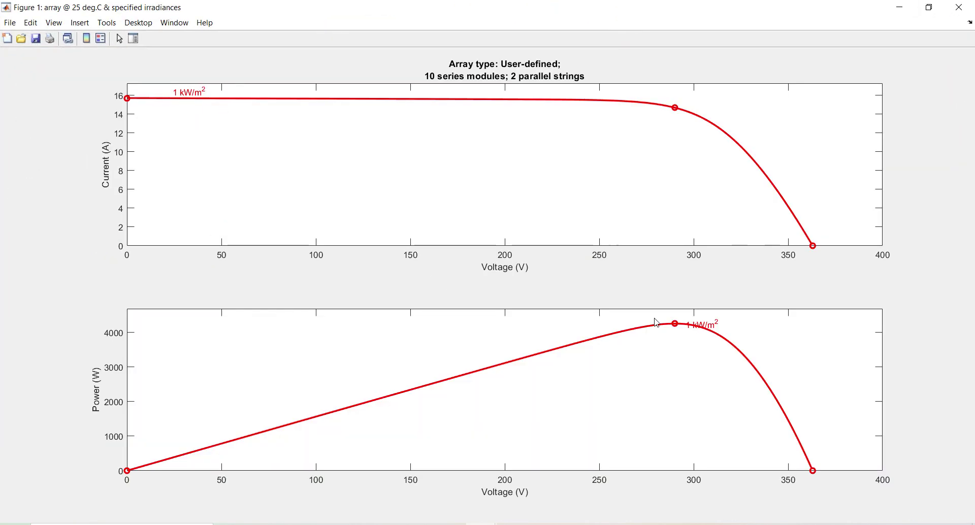
click(672, 325)
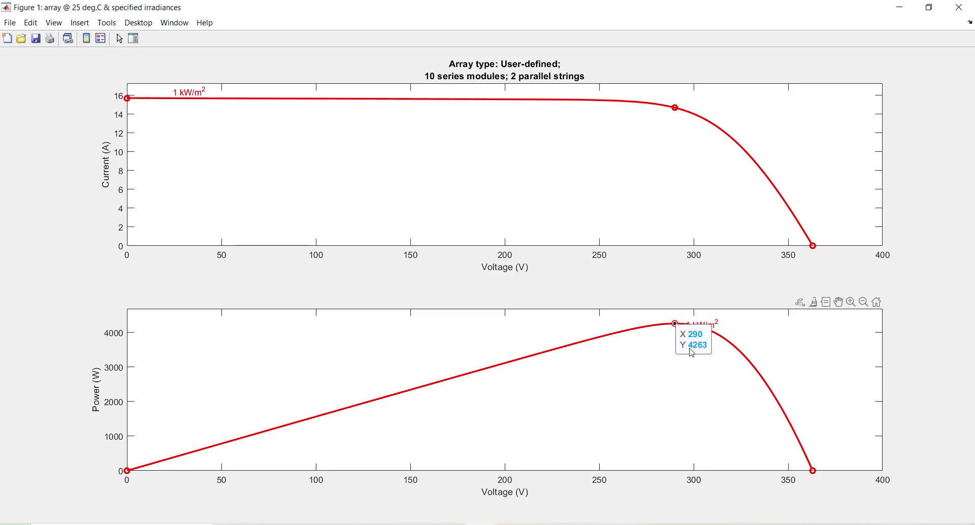
click(959, 8)
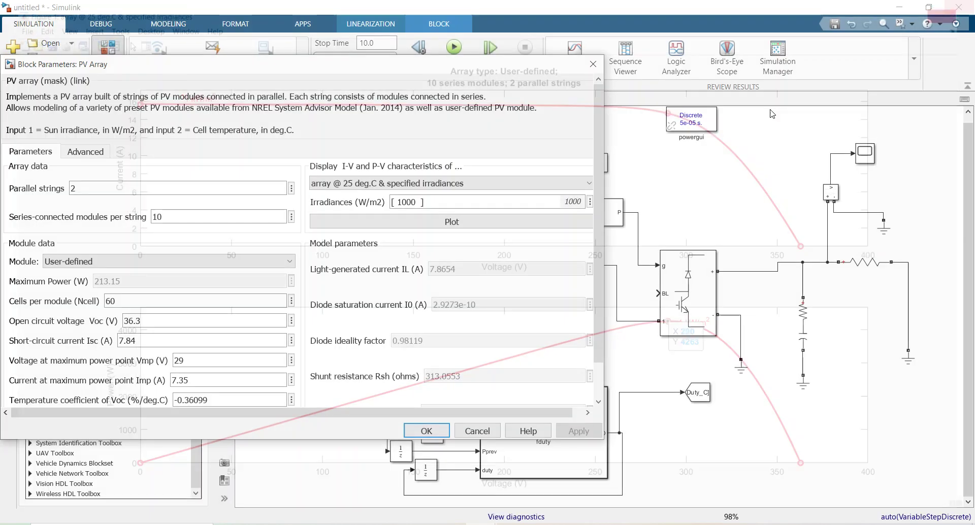
click(592, 64)
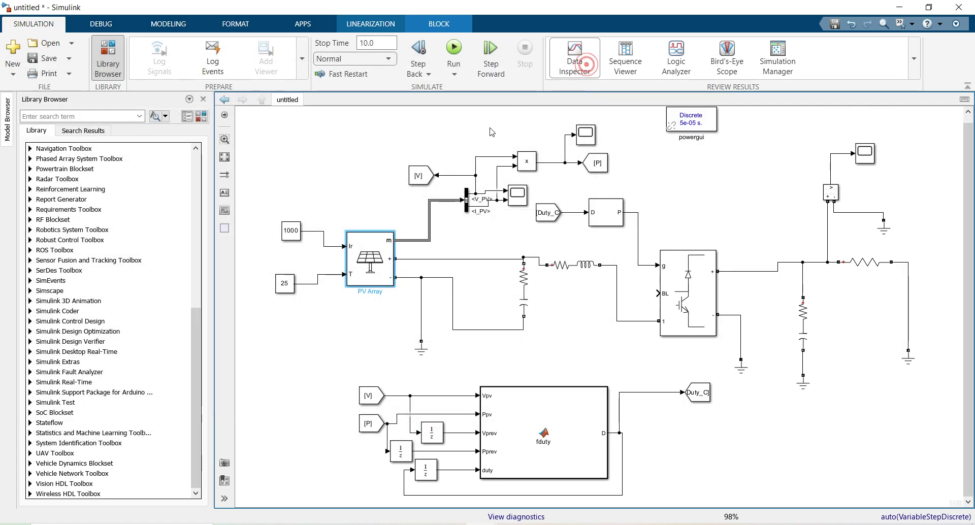
click(298, 235)
click(293, 237)
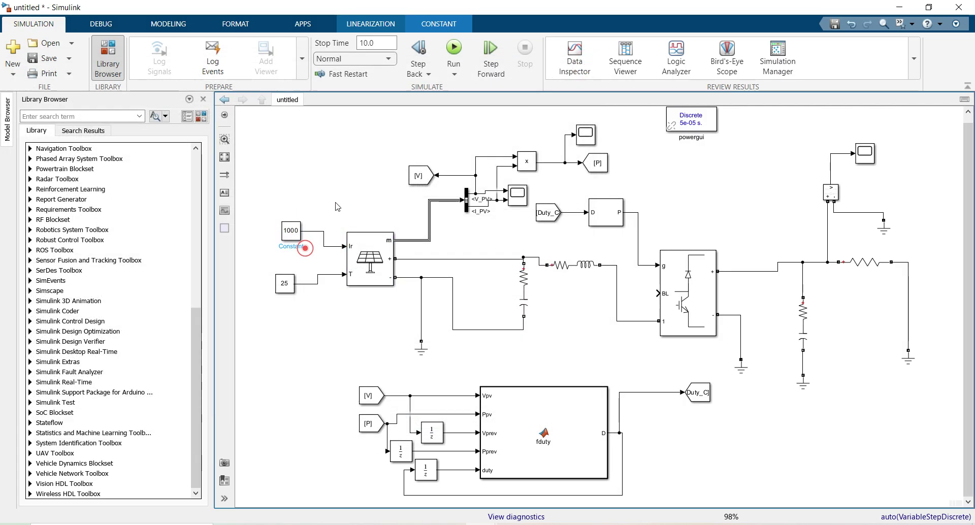
click(372, 169)
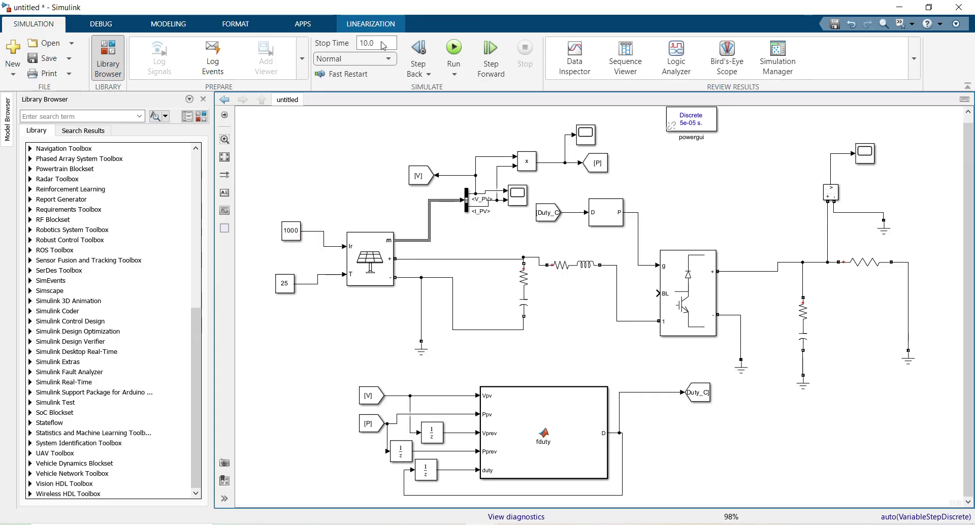
- Run the simulation and review the reported diagnostics
click(457, 49)
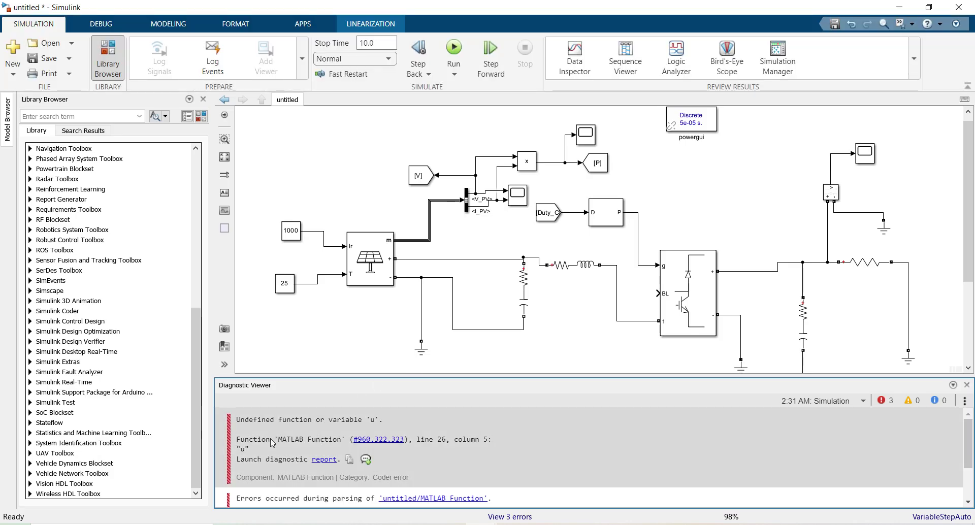
click(967, 385)
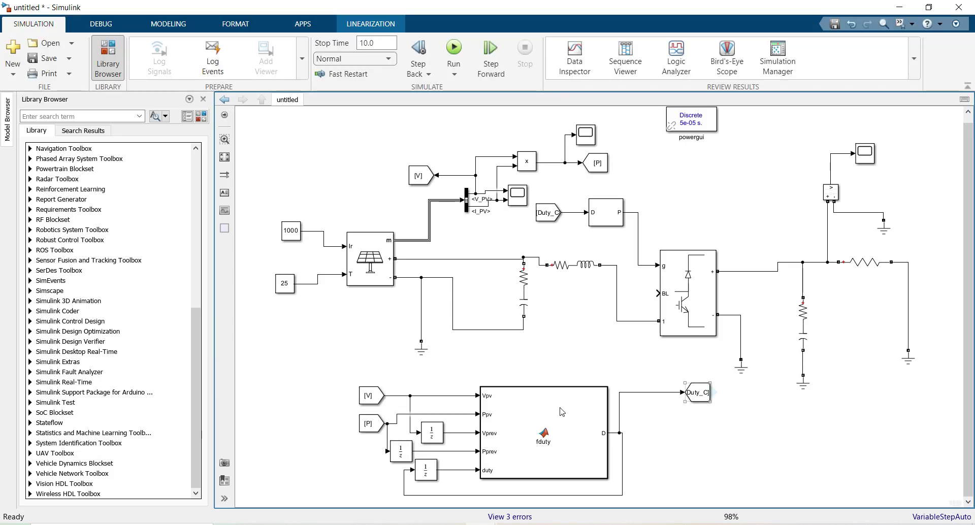
- Delete the leftover line y = u; from the end of the fduty code and return to the top-level model
double_click(520, 429)
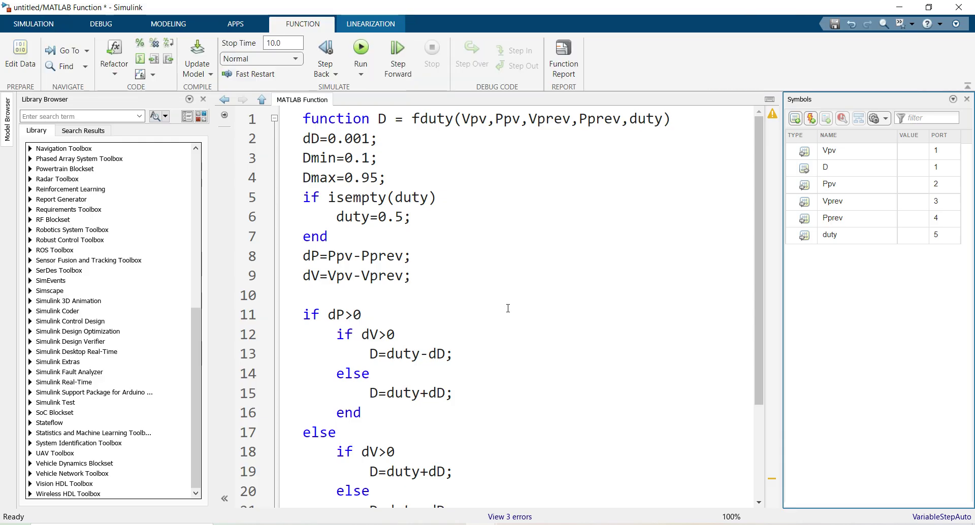
scroll(507, 308, down, 3)
drag(359, 481, 300, 485)
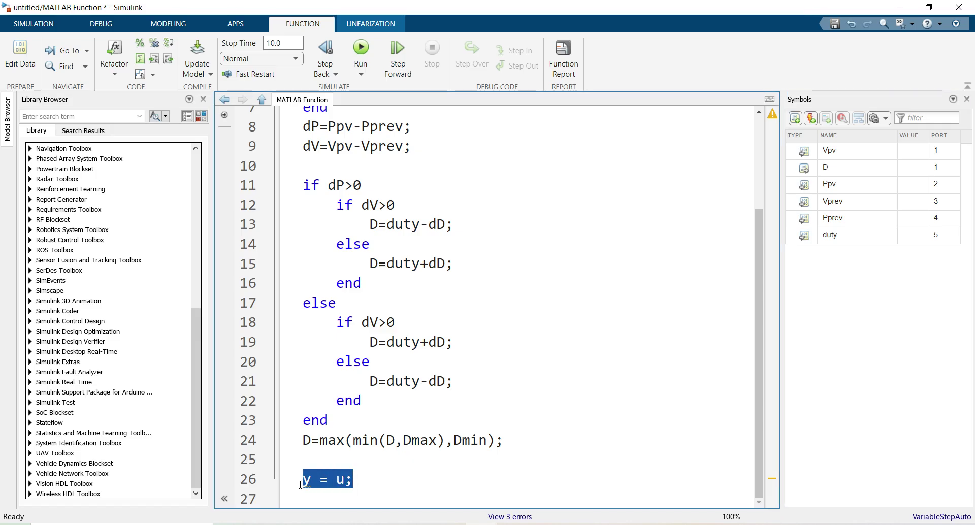
key(BackSpace)
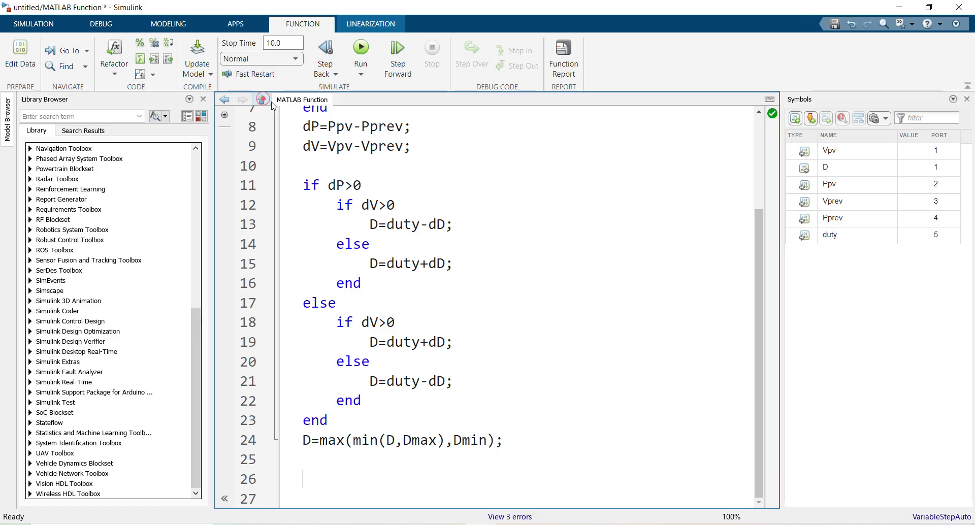
click(262, 99)
- Run the simulation again and examine the PV power waveform in Scope1, scaled to fit the axes
click(357, 53)
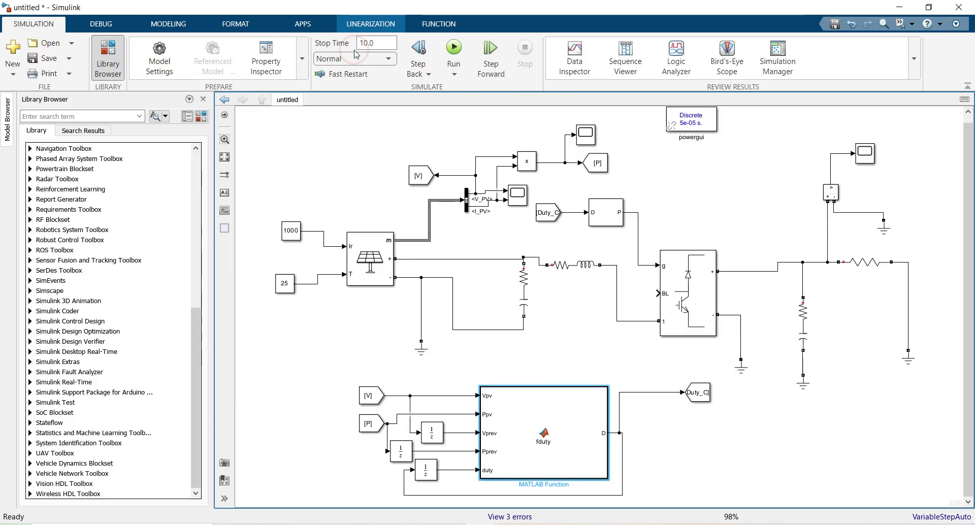
click(452, 49)
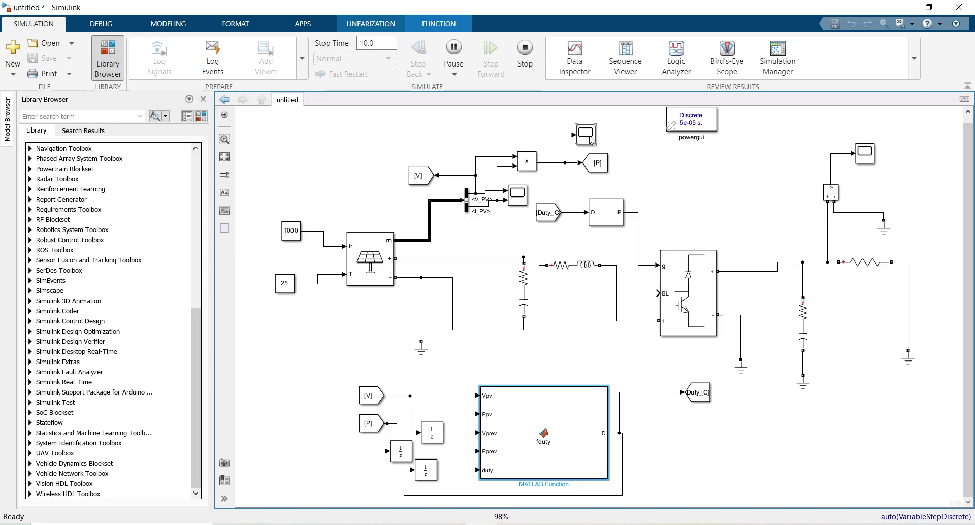
click(590, 138)
double_click(591, 138)
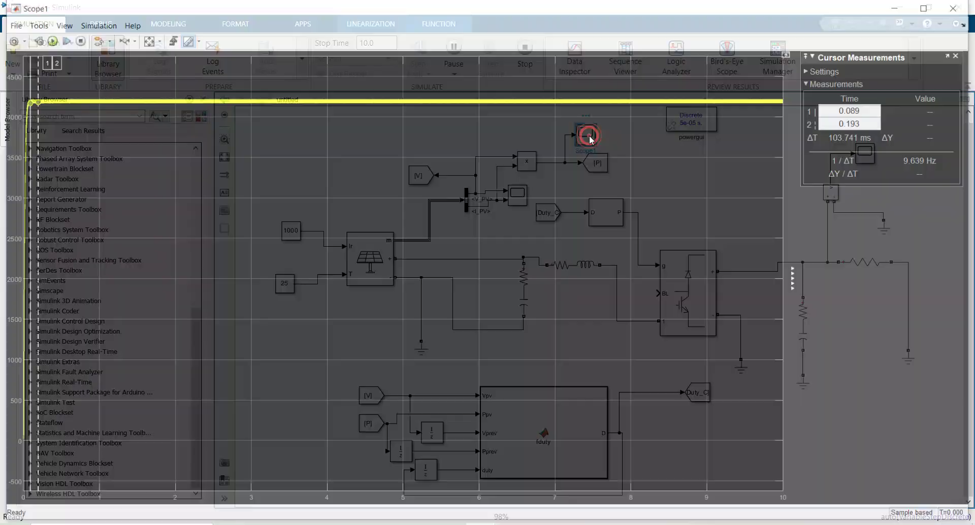
click(147, 38)
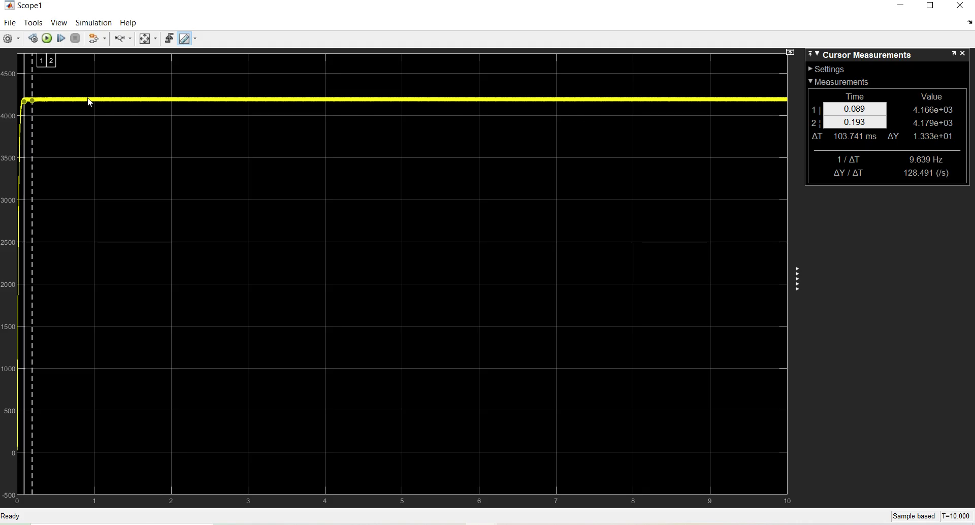
click(960, 5)
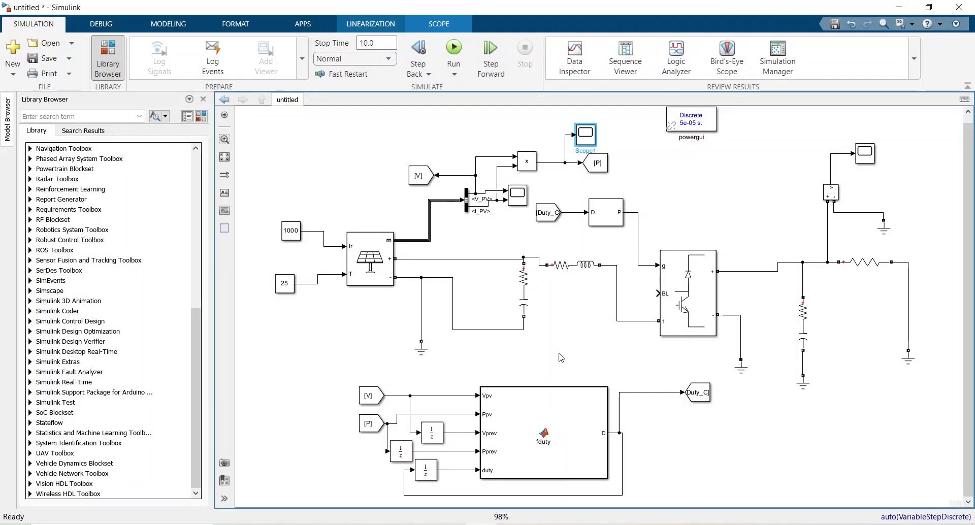
click(384, 260)
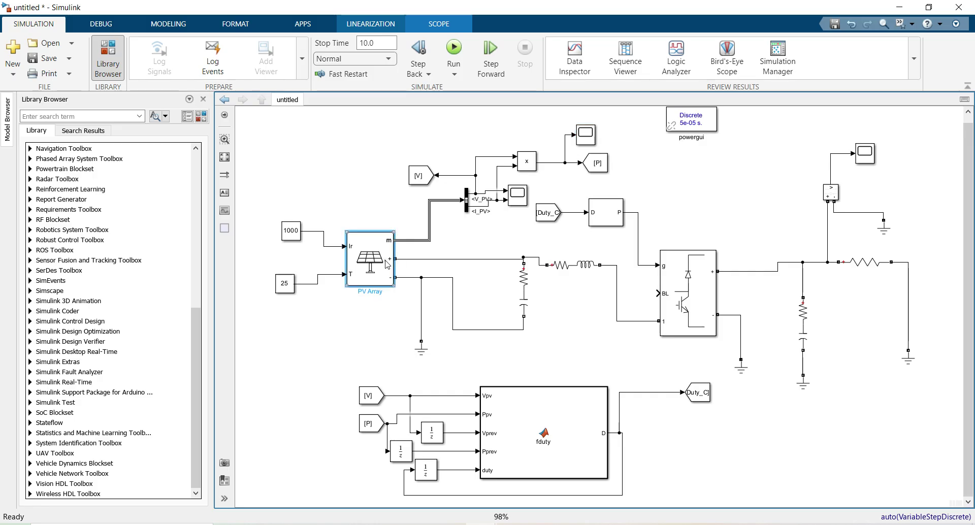
click(400, 337)
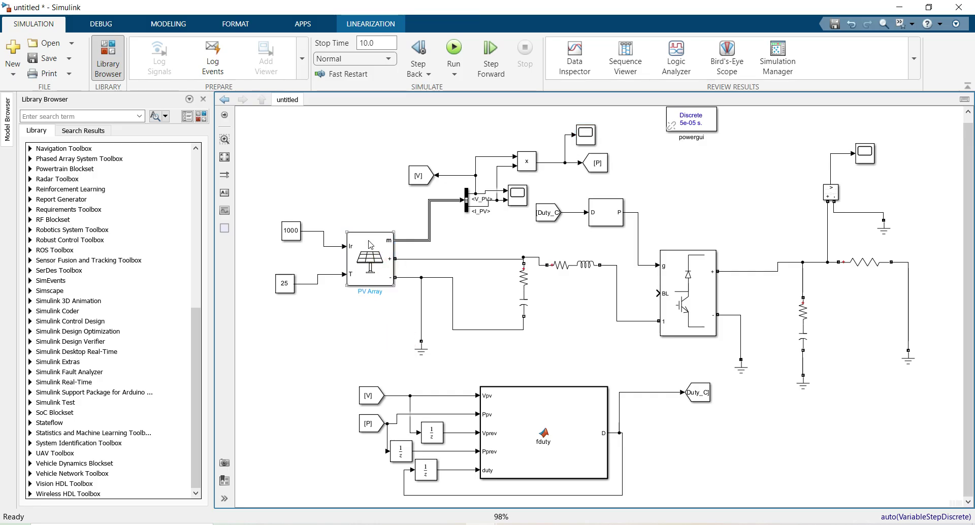
click(529, 424)
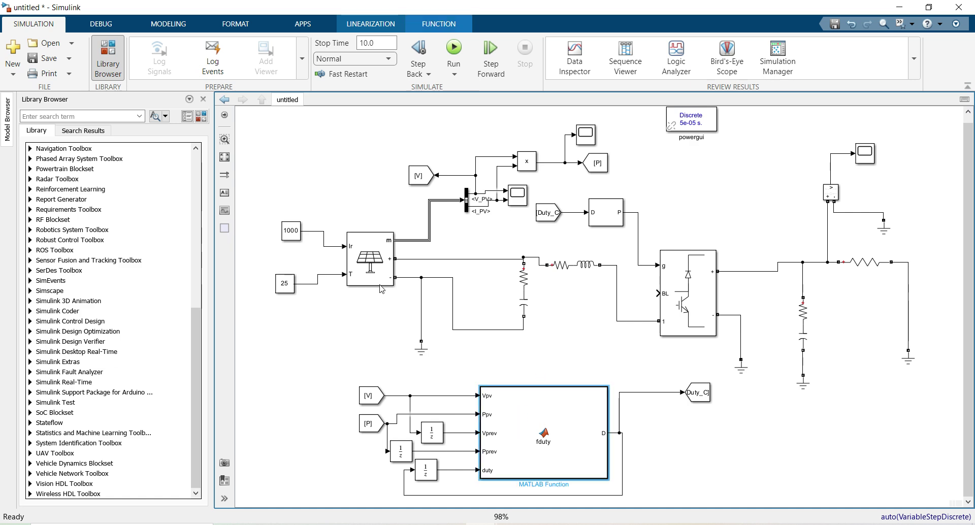
click(373, 258)
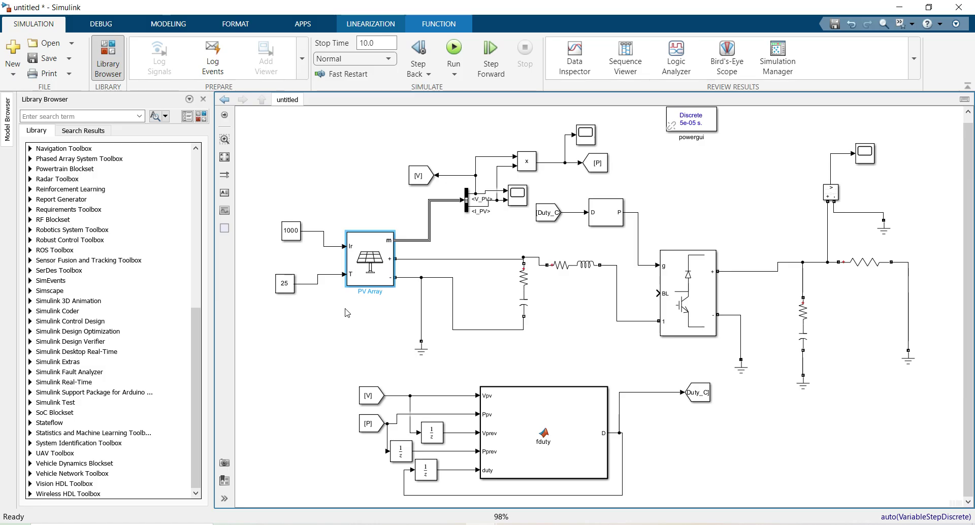
click(290, 231)
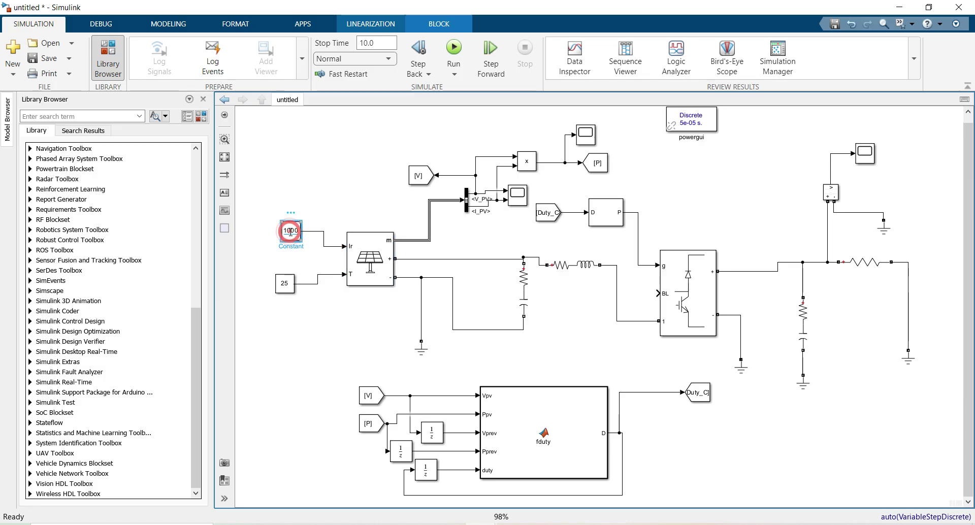
click(362, 248)
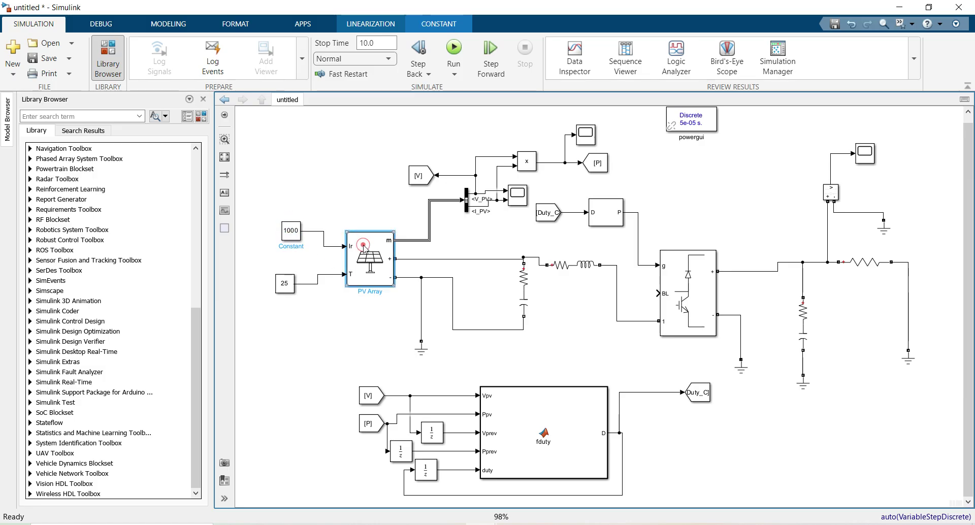
click(295, 239)
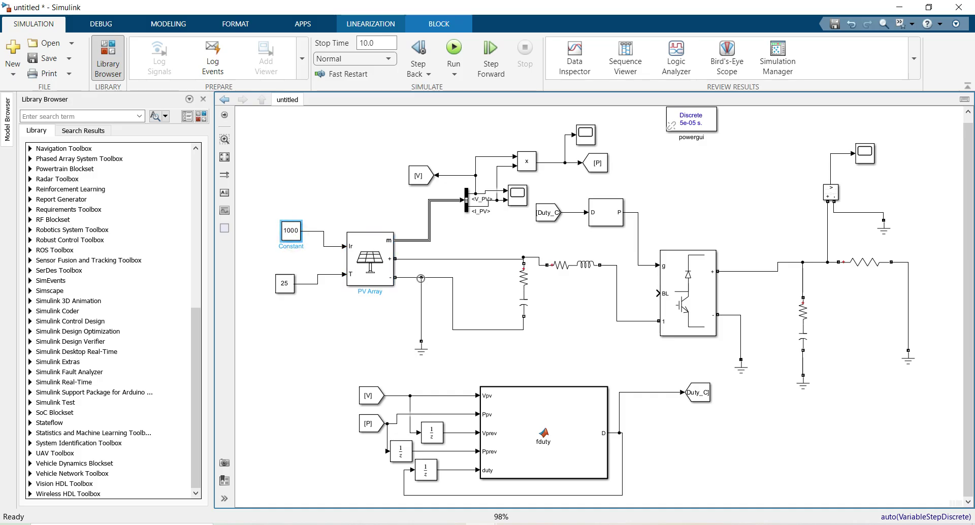
click(865, 263)
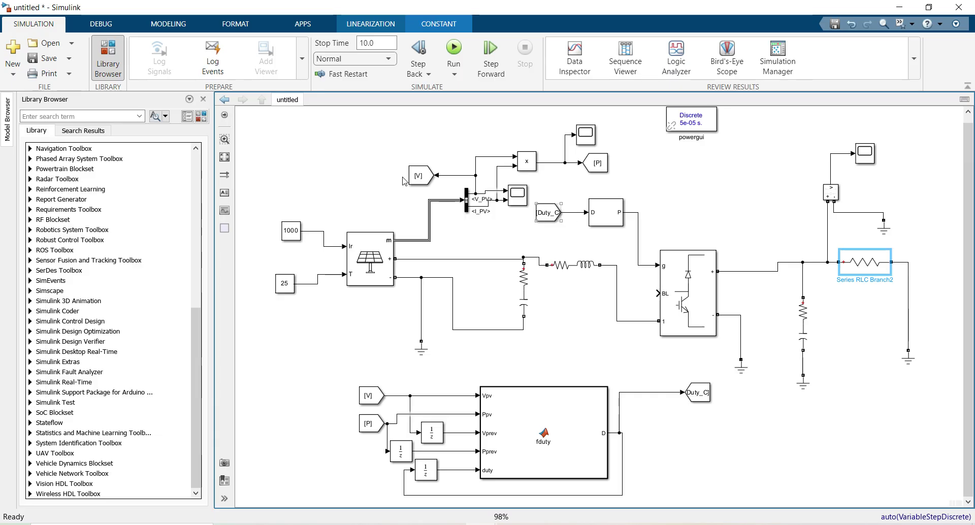
click(343, 168)
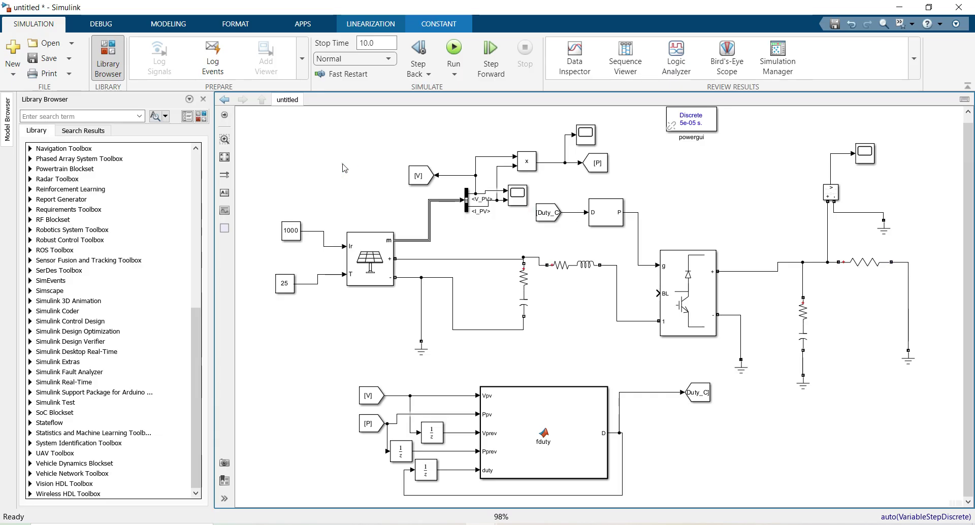